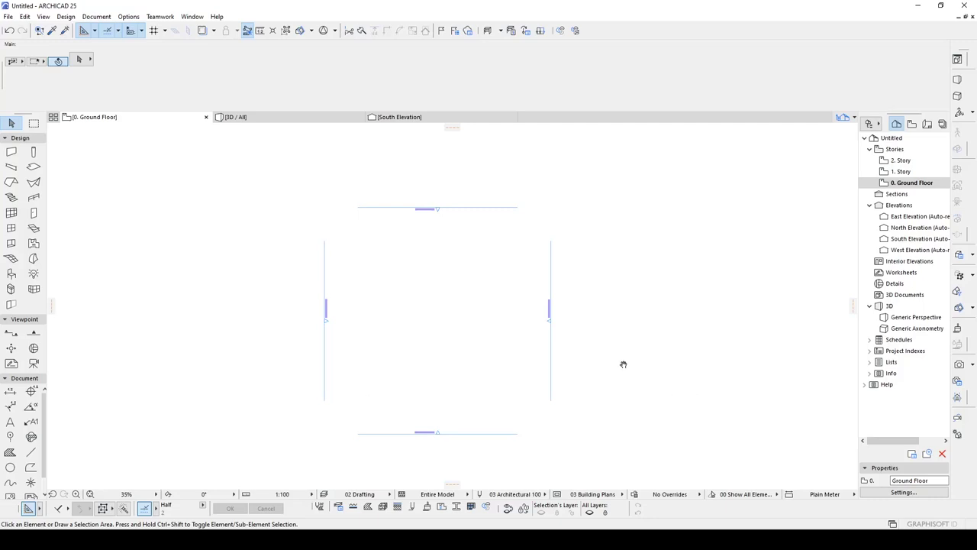
middle_click_drag(622, 363, 635, 359)
left_click(697, 382)
left_click(657, 342)
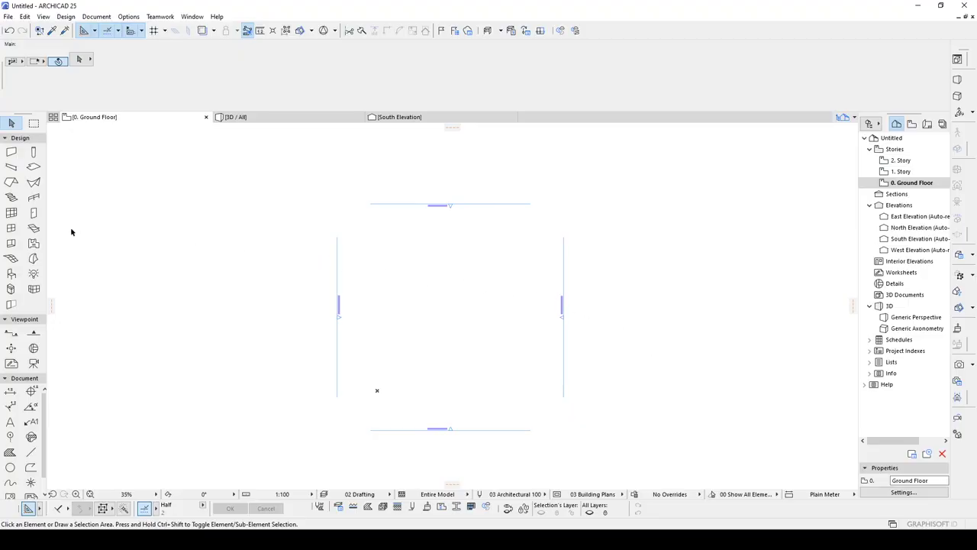
Step: Draw a straight horizontal curtain wall on the Ground Floor plan, between the West and East elevation lines
left_click(12, 213)
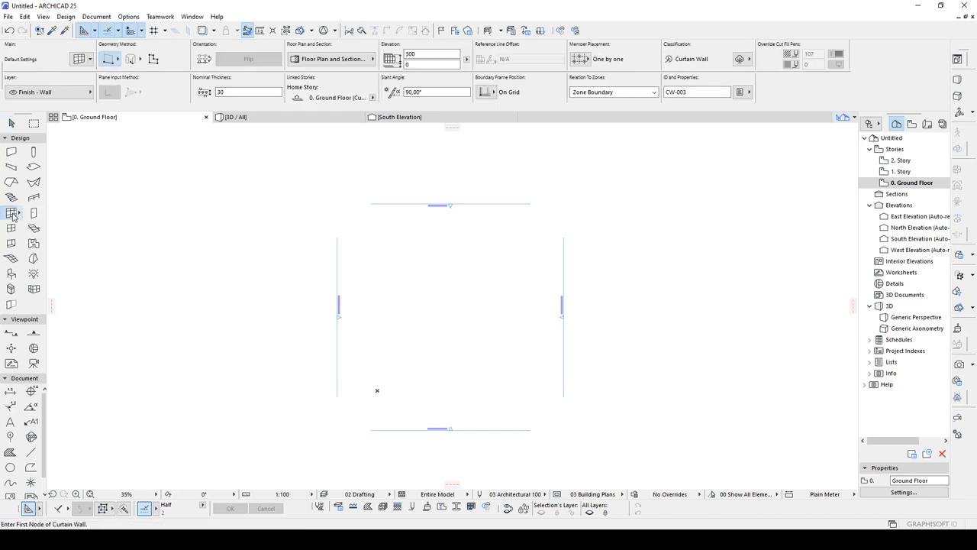
scroll(476, 312, "up", 4)
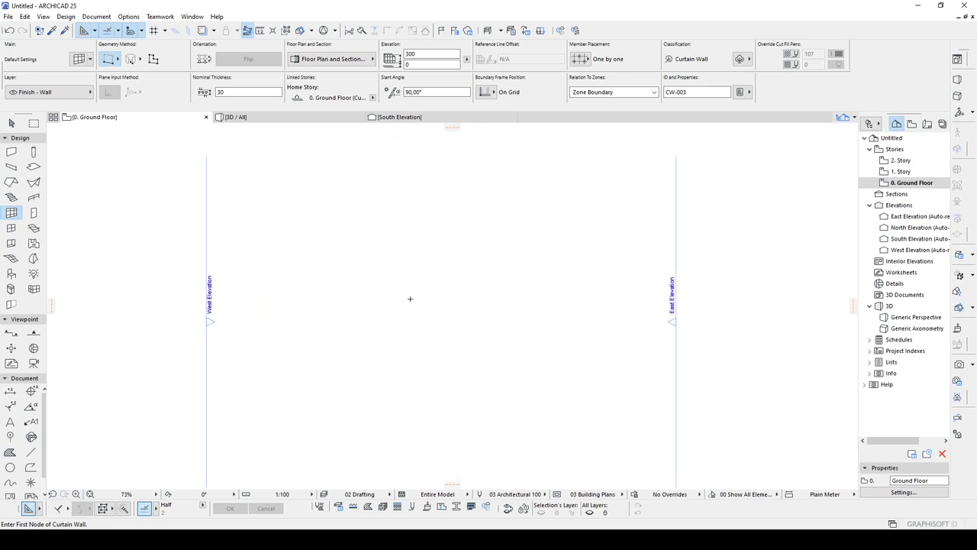
middle_click_drag(433, 293, 432, 294)
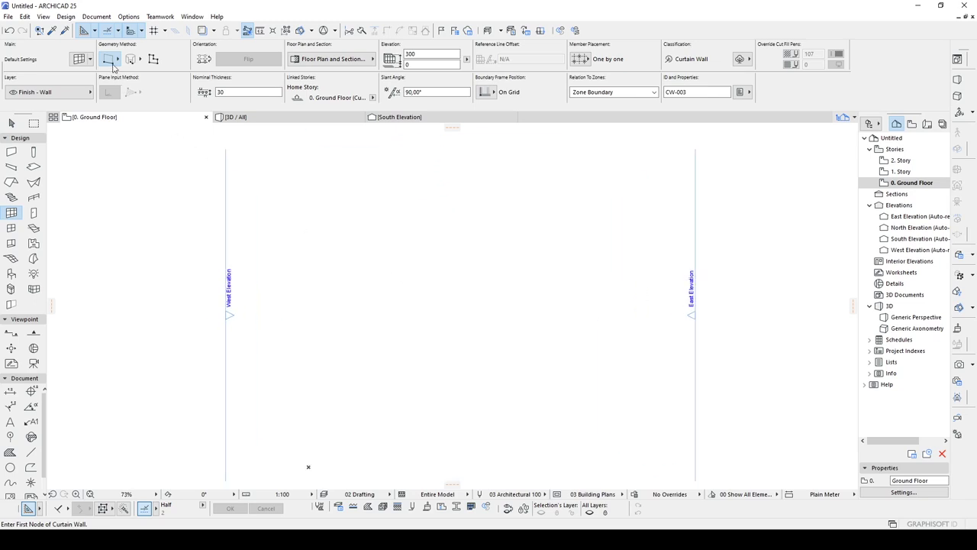
left_click(112, 61)
left_click(113, 67)
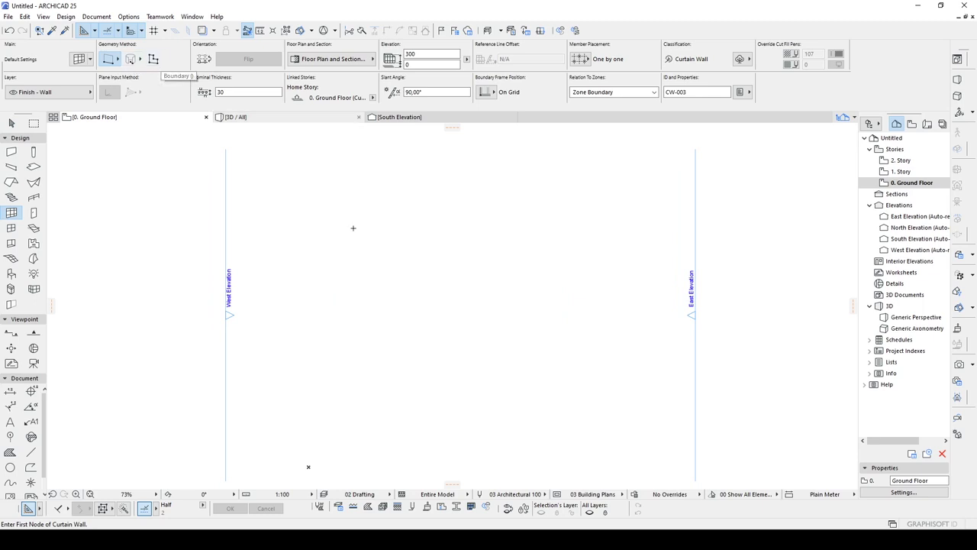
left_click(369, 316)
scroll(460, 314, "up", 3)
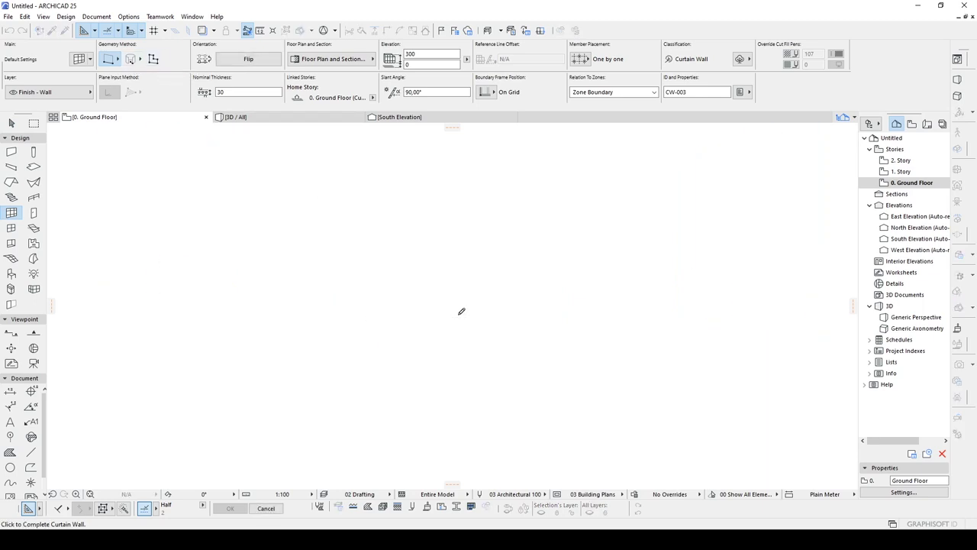
left_click(628, 320)
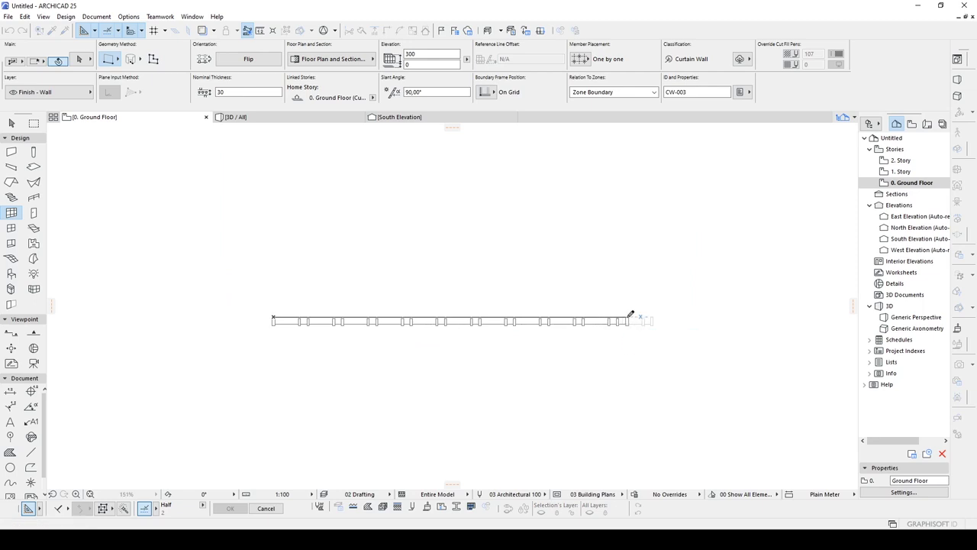
key("Escape")
scroll(546, 327, "up", 5)
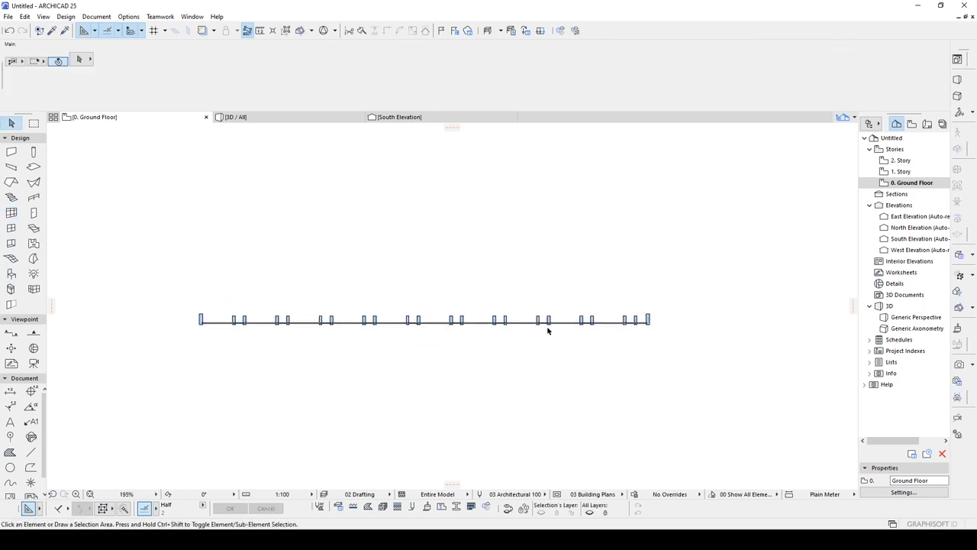
scroll(549, 329, "down", 2)
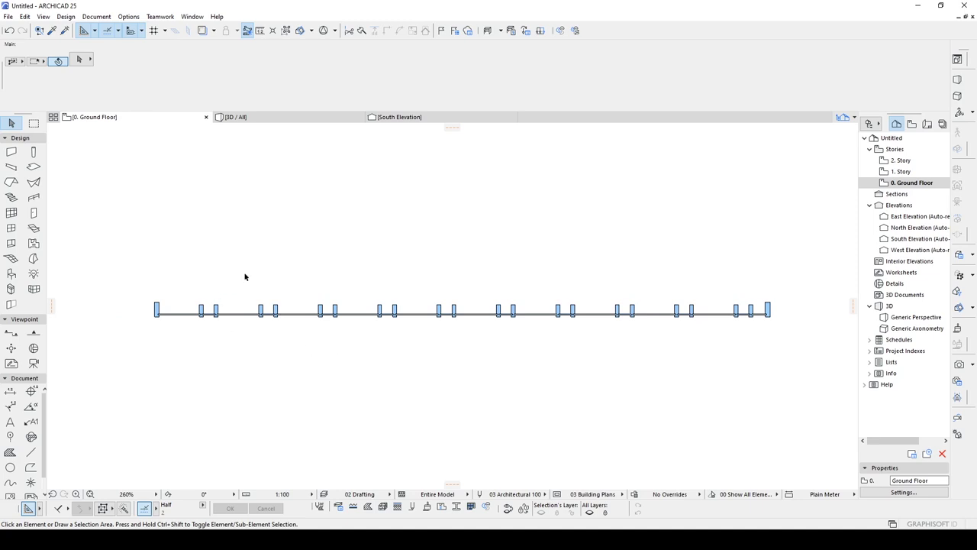
Step: Open the selection settings of the drawn curtain wall and go to its Scheme settings
left_click(155, 315)
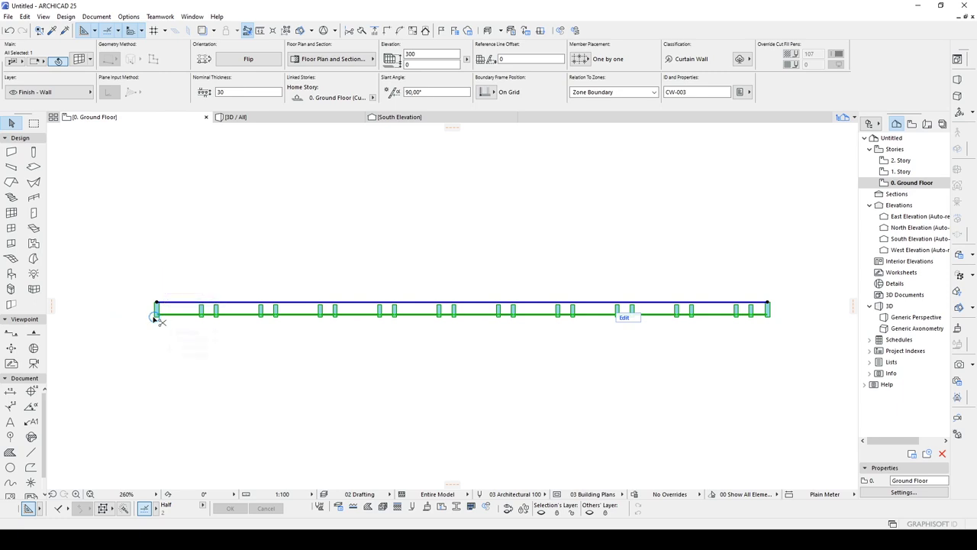
double_click(154, 320)
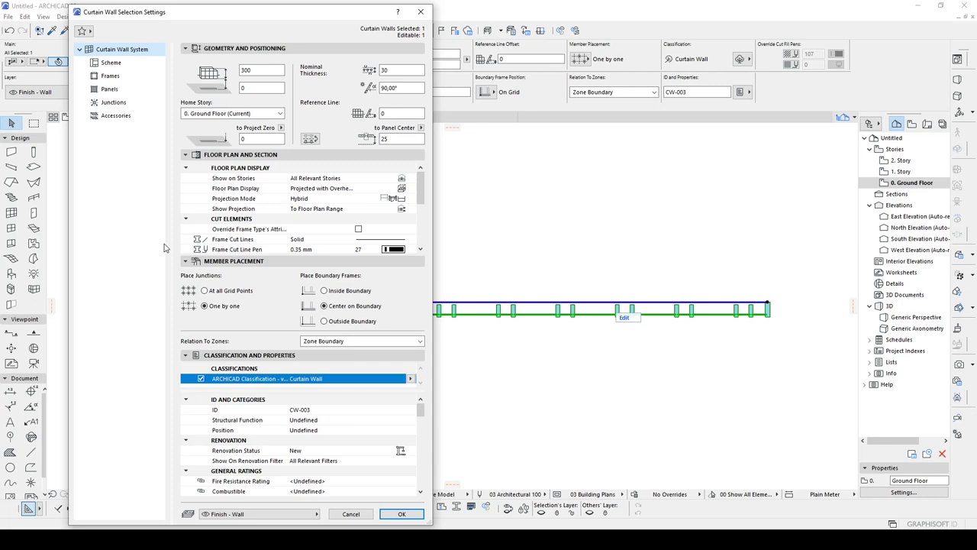
left_click(81, 31)
left_click_drag(197, 11, 396, 39)
left_click(281, 59)
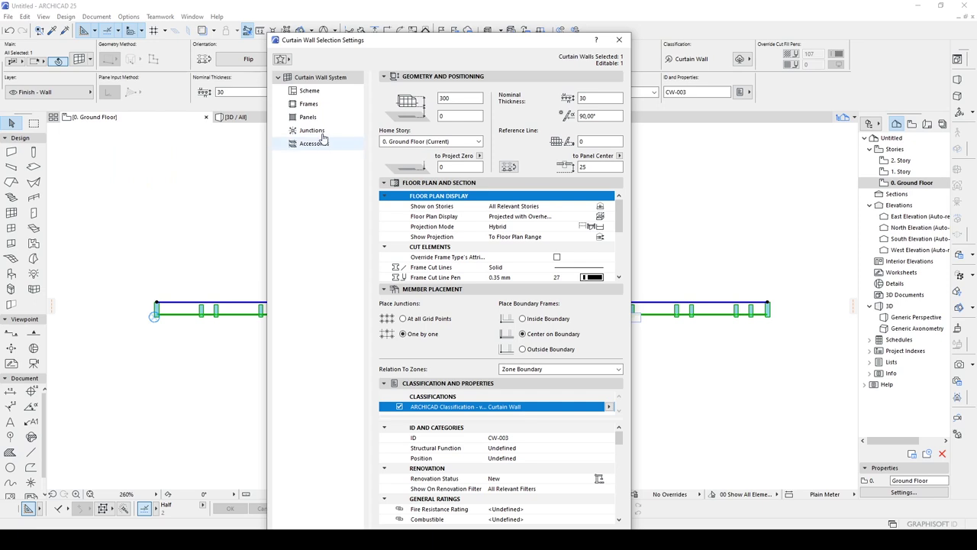
left_click(310, 91)
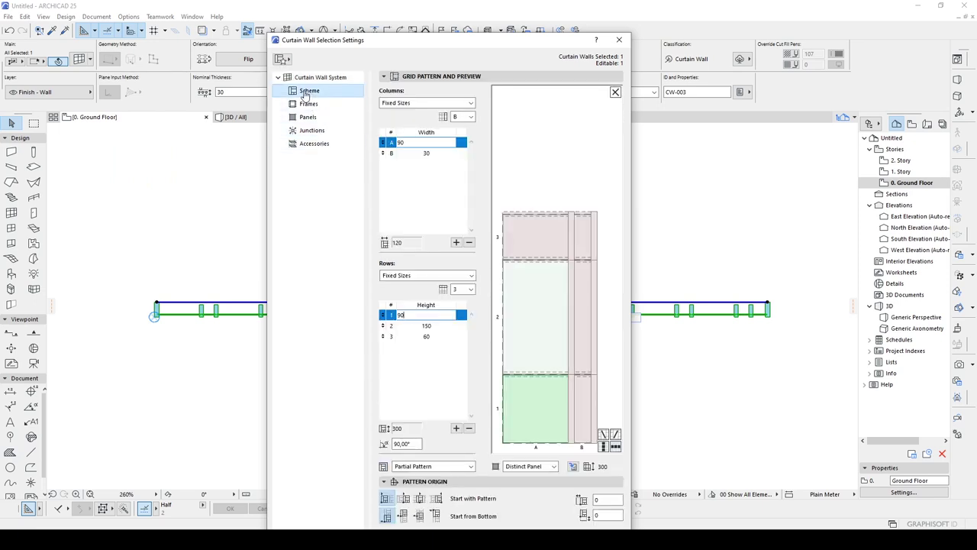
left_click(282, 61)
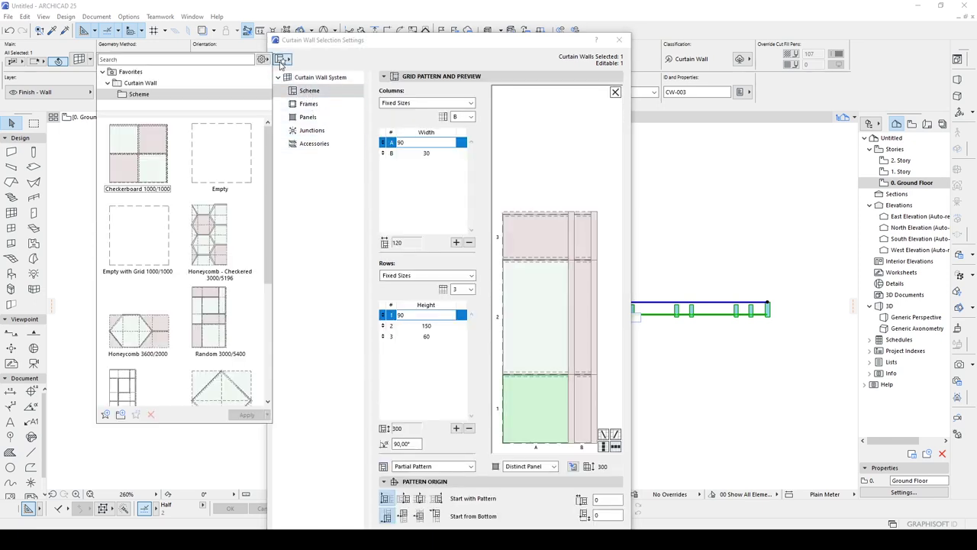
left_click_drag(268, 155, 285, 187)
left_click(349, 189)
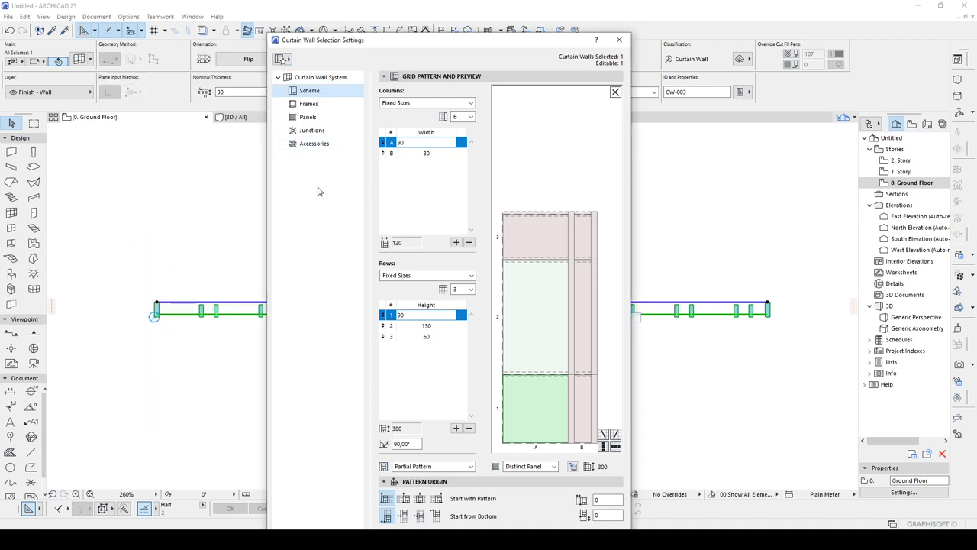
Step: Clear the existing scheme pattern and set both its rows and its columns to Fixed Sizes
left_click(615, 92)
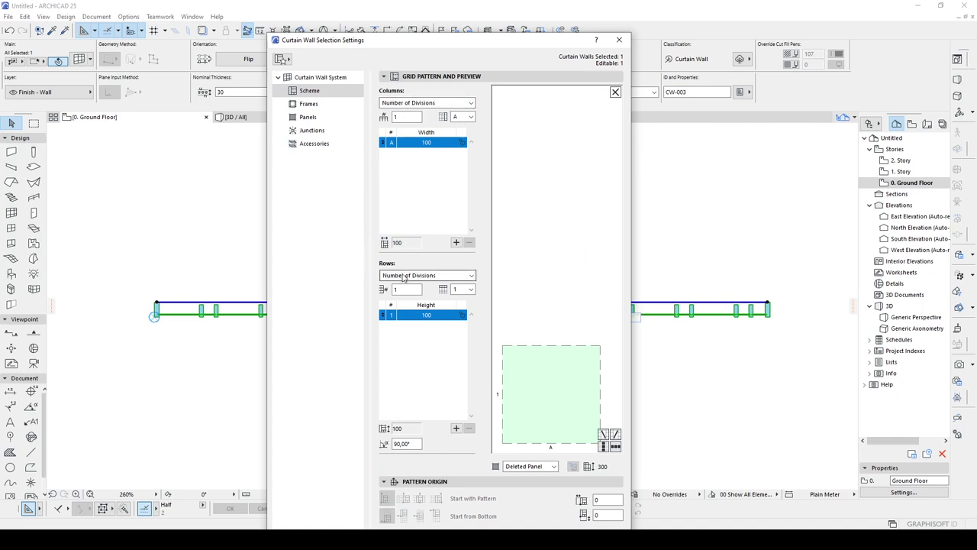
left_click(403, 276)
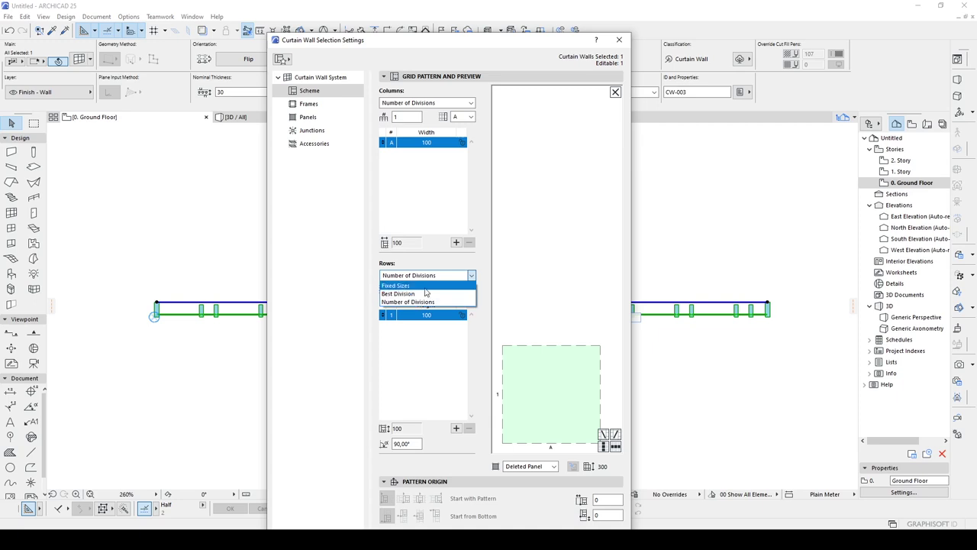
left_click(424, 287)
left_click(414, 104)
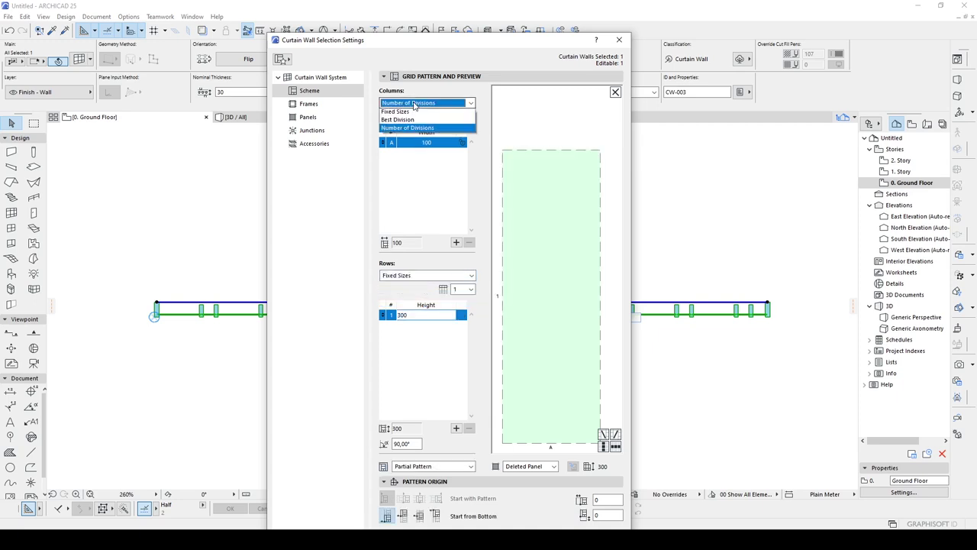
left_click(407, 114)
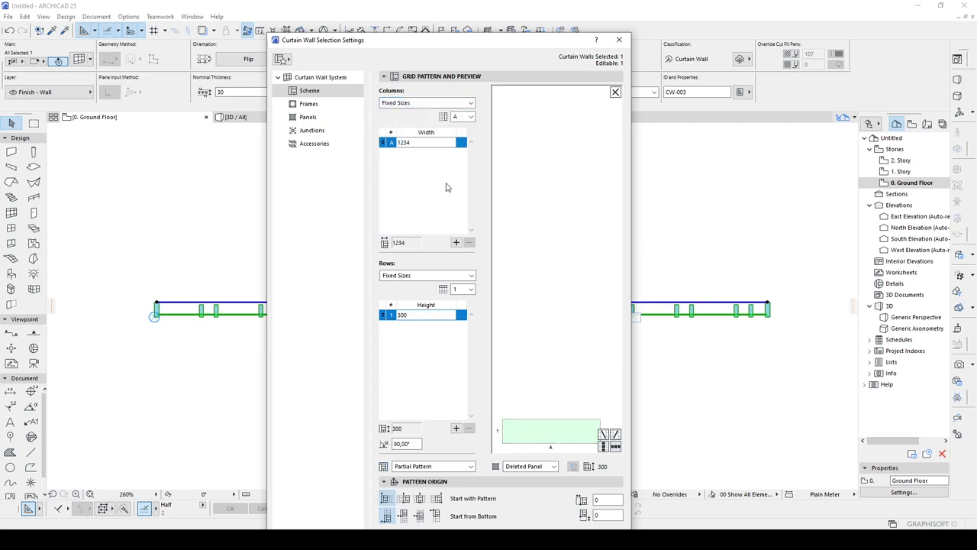
Step: Set the width of scheme column A to 100
left_click(427, 142)
type("100")
left_click(427, 185)
Step: Set the height of scheme row 1 to 270 and add a second row with a height of 30
left_click(381, 316)
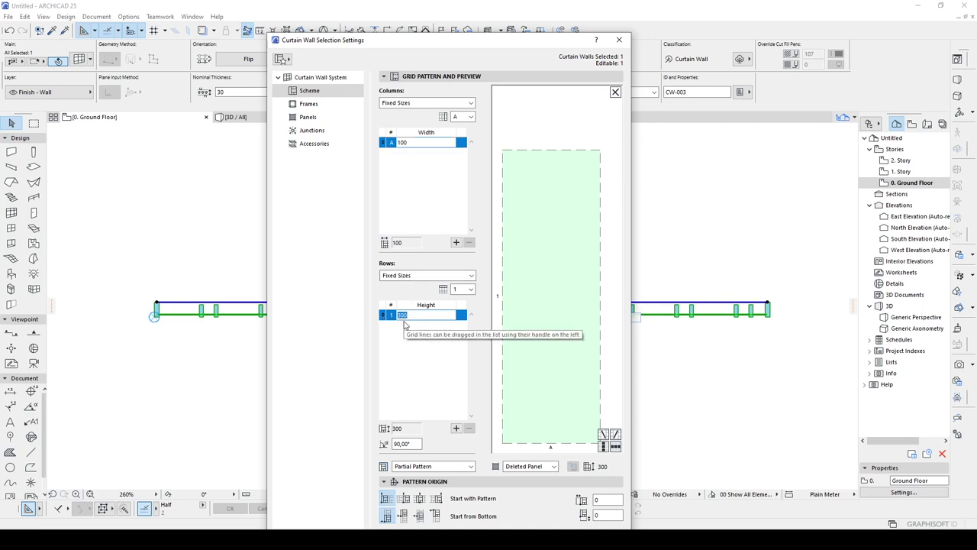
type("2")
key("BackSpace")
type("70")
key("Return")
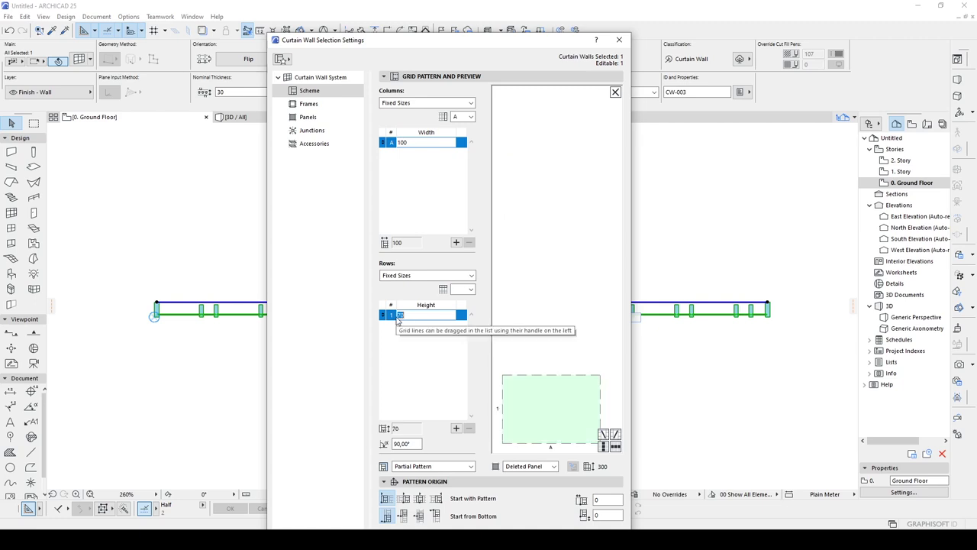
type("270")
key("Return")
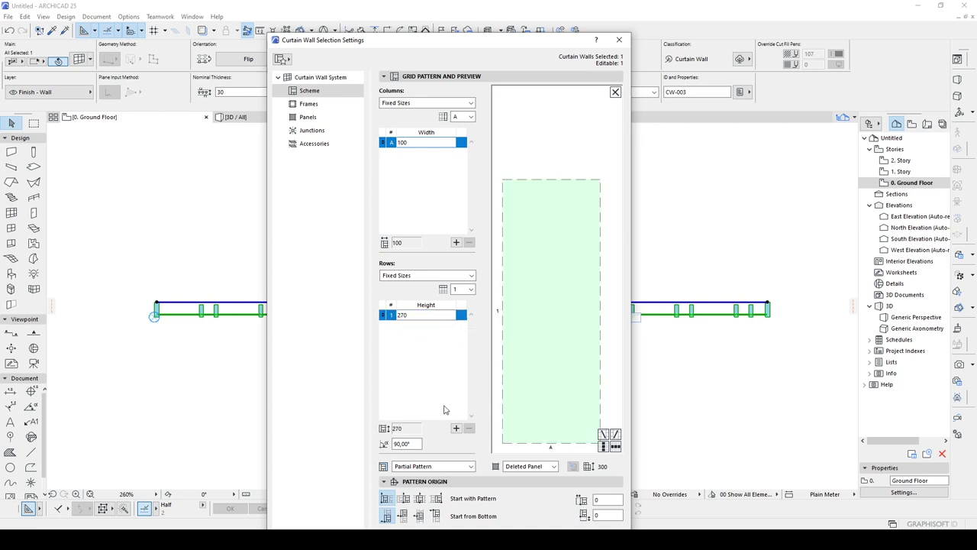
left_click(456, 428)
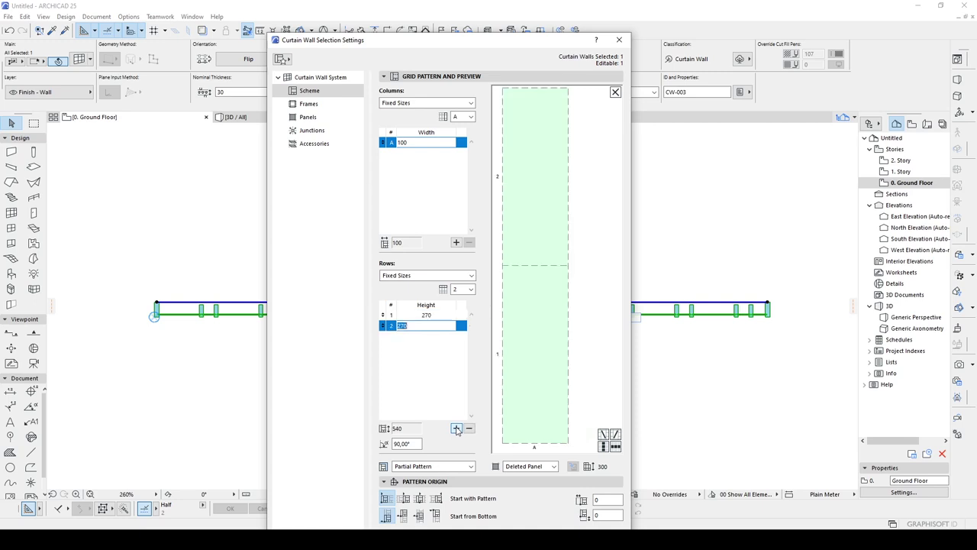
type("30")
key("Return")
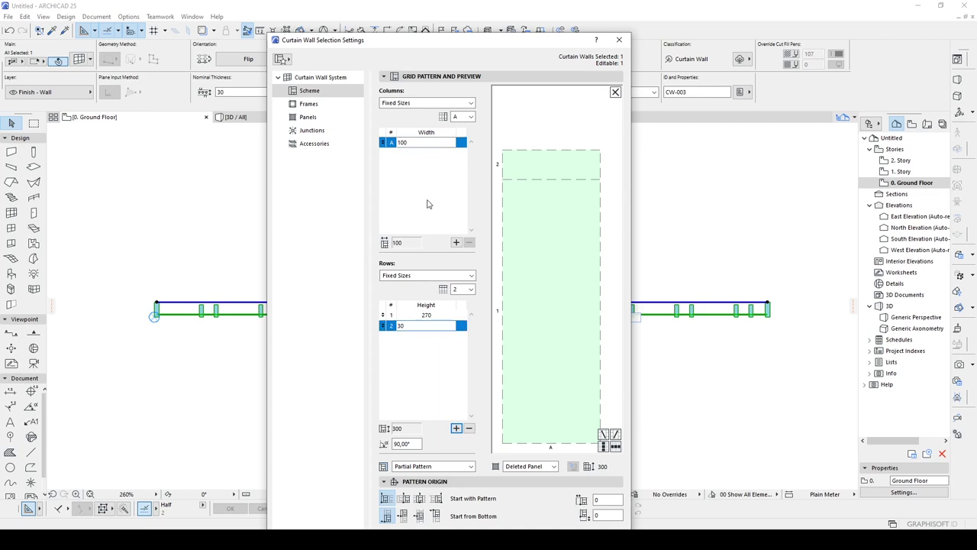
Step: Assign the Main Panel type to the deleted panel in the scheme preview
left_click_drag(465, 33, 435, 16)
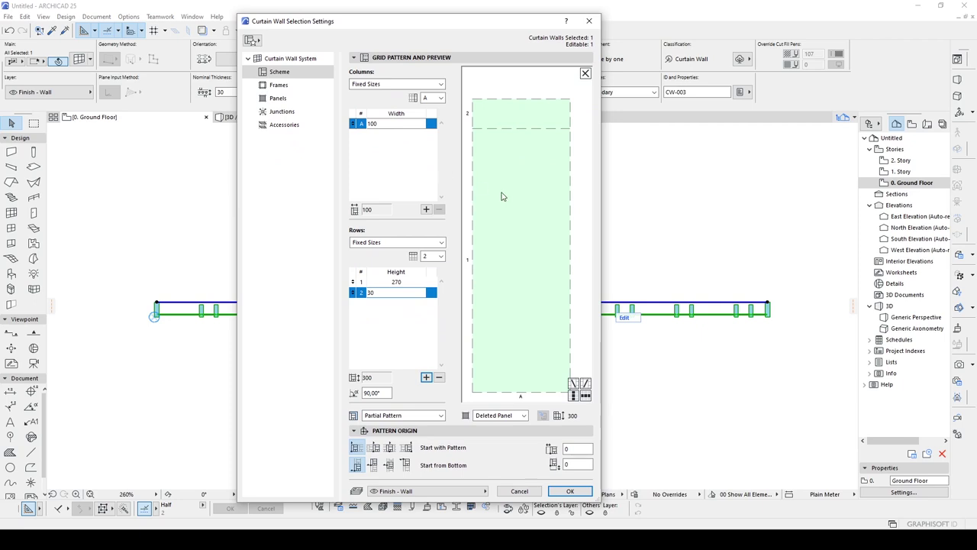
left_click(502, 194)
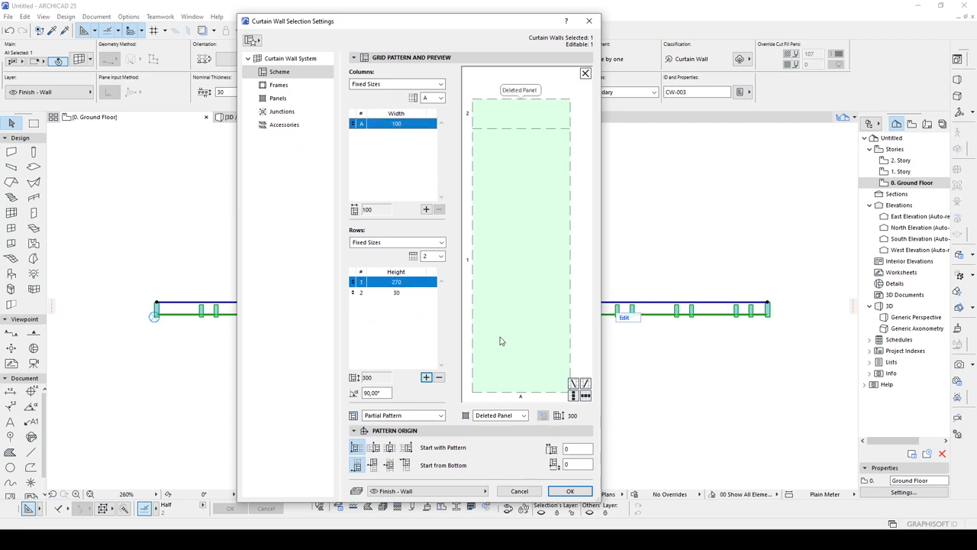
left_click(498, 416)
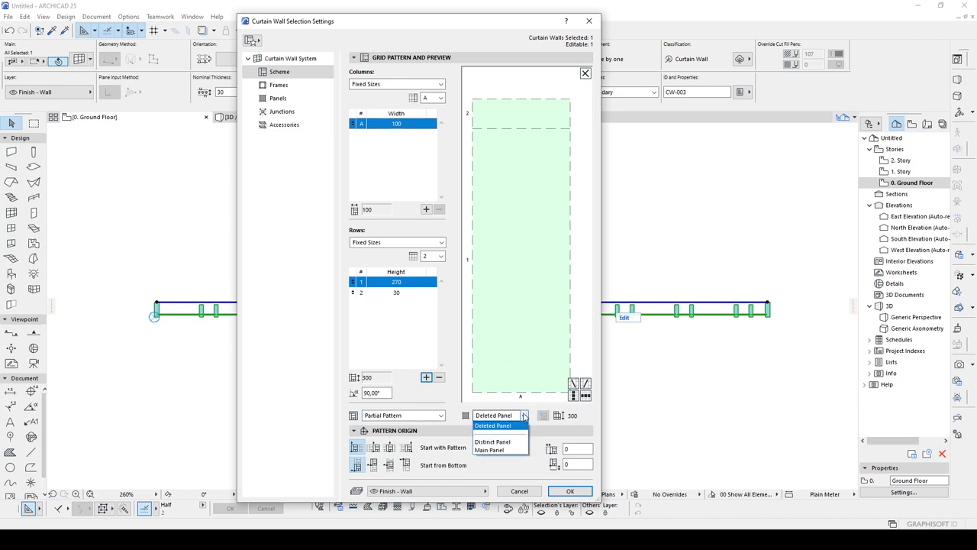
left_click(496, 450)
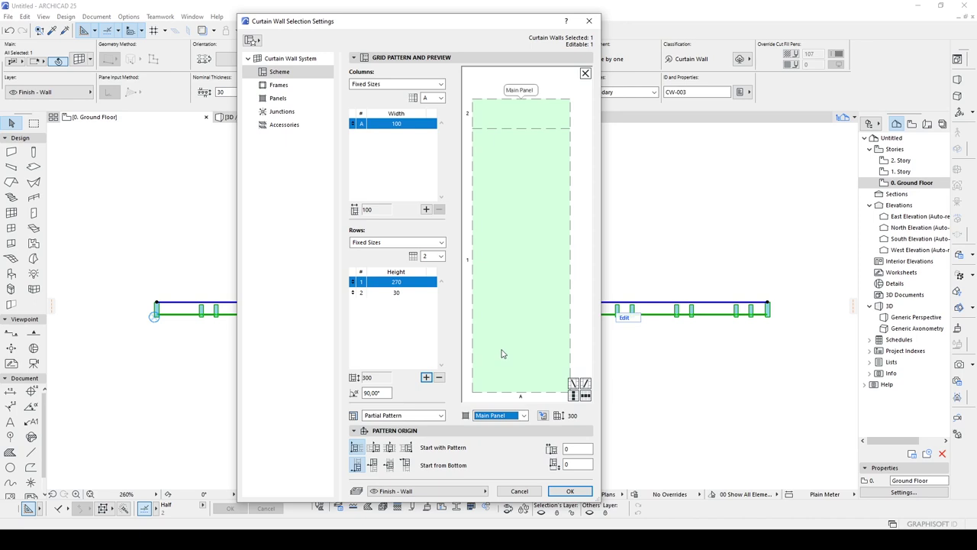
Step: Assign Mullion Frame to the pattern's right vertical grid line and to the horizontal line between rows 1 and 2
left_click(570, 160)
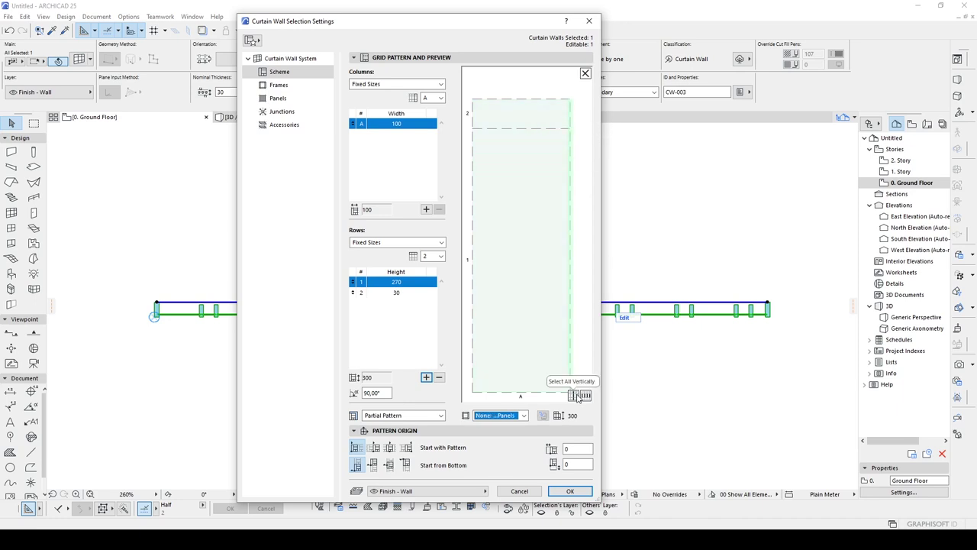
left_click(523, 416)
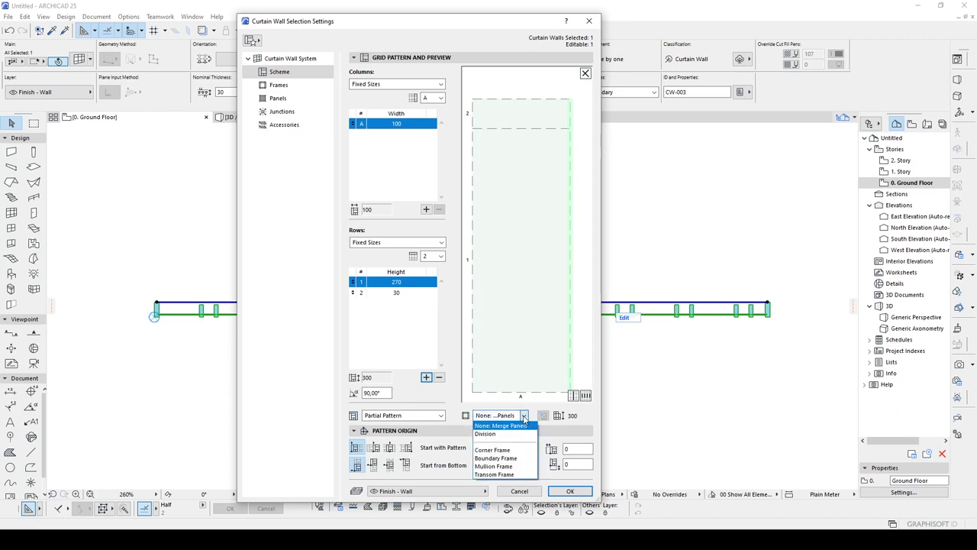
left_click(494, 465)
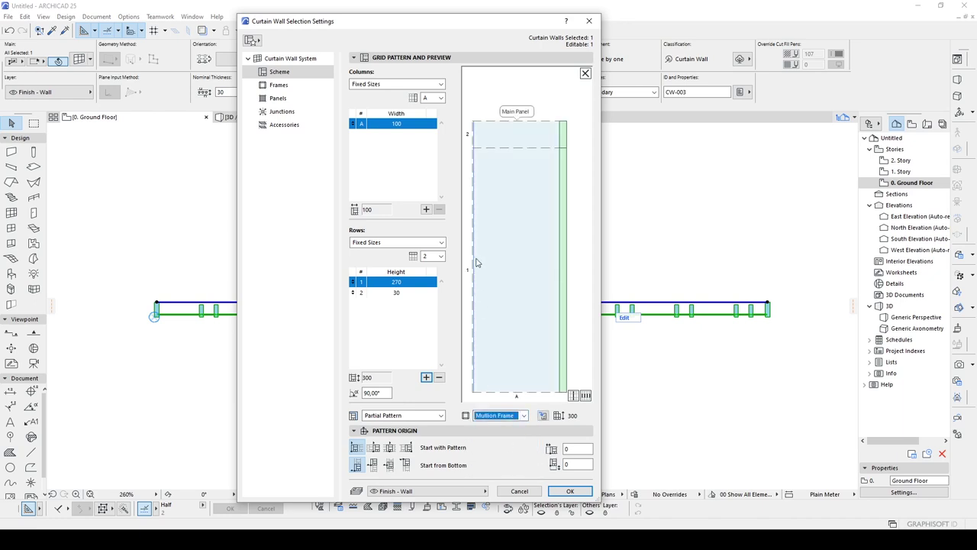
left_click(495, 149)
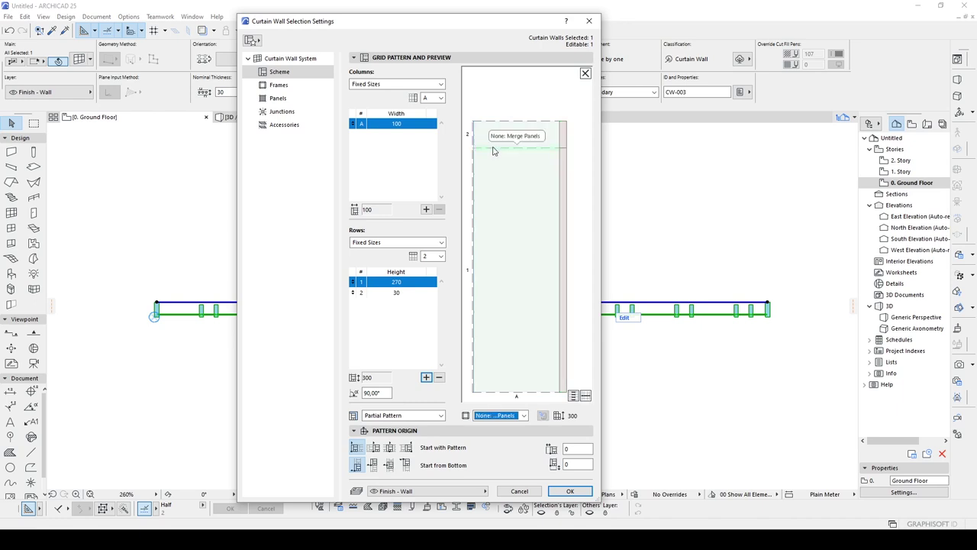
left_click(516, 415)
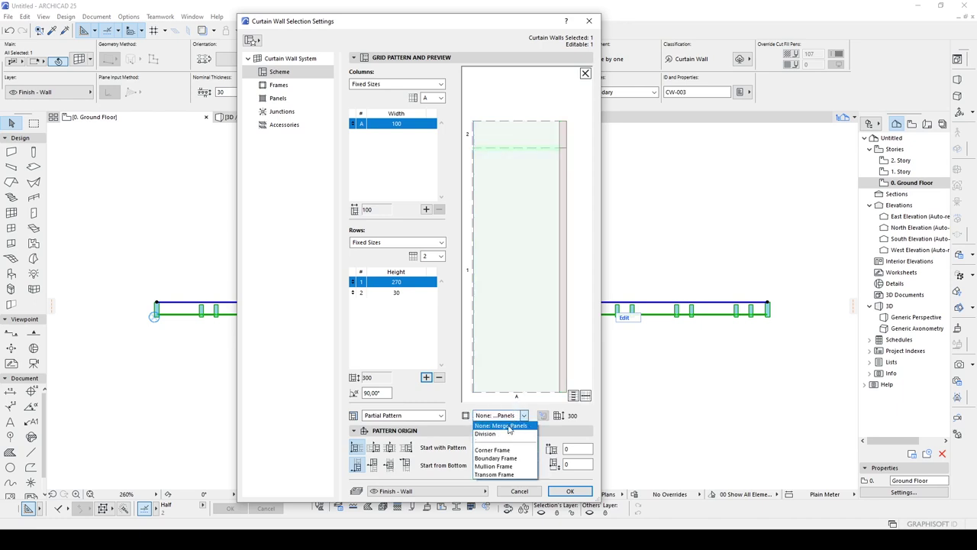
left_click(503, 465)
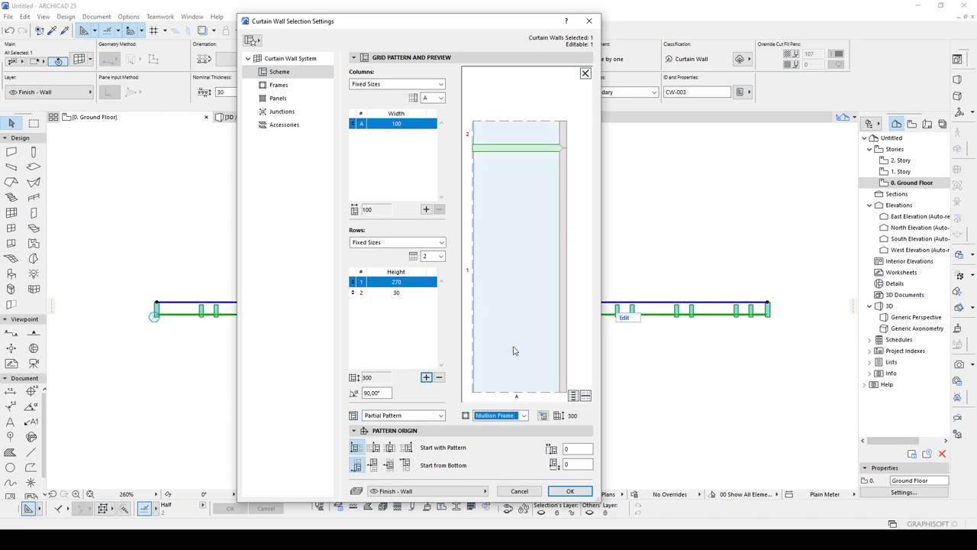
Step: Assign Mullion Frame to the topmost horizontal grid line of the scheme pattern, above row 2
left_click(529, 121)
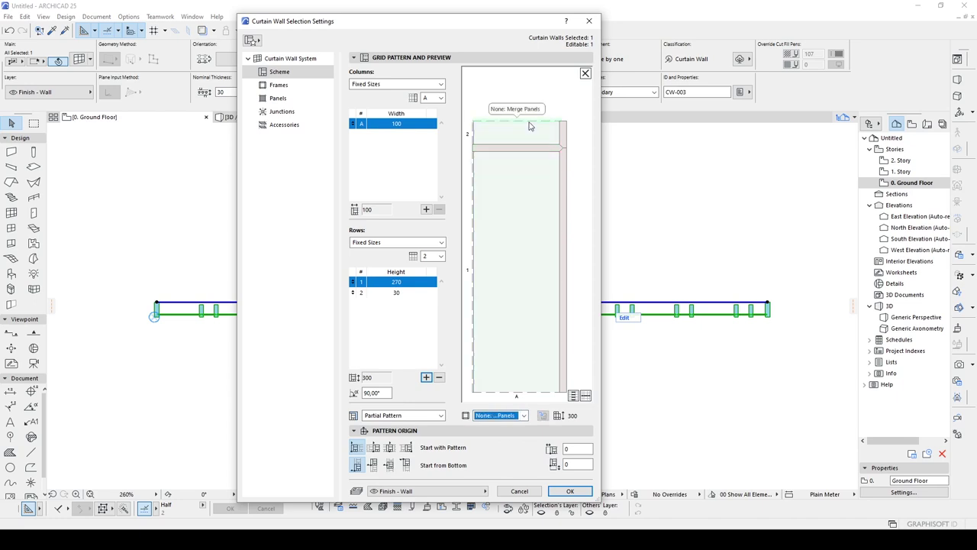
left_click(507, 416)
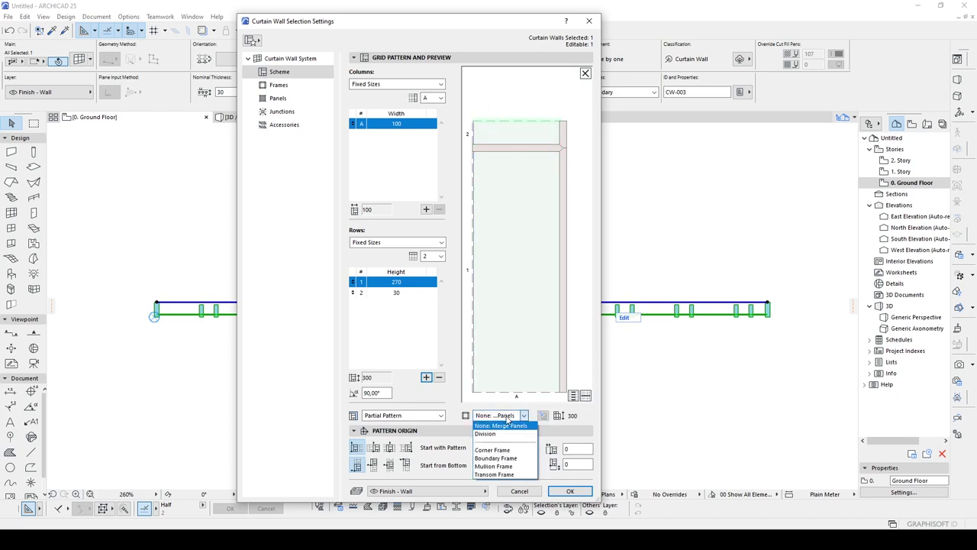
left_click(501, 468)
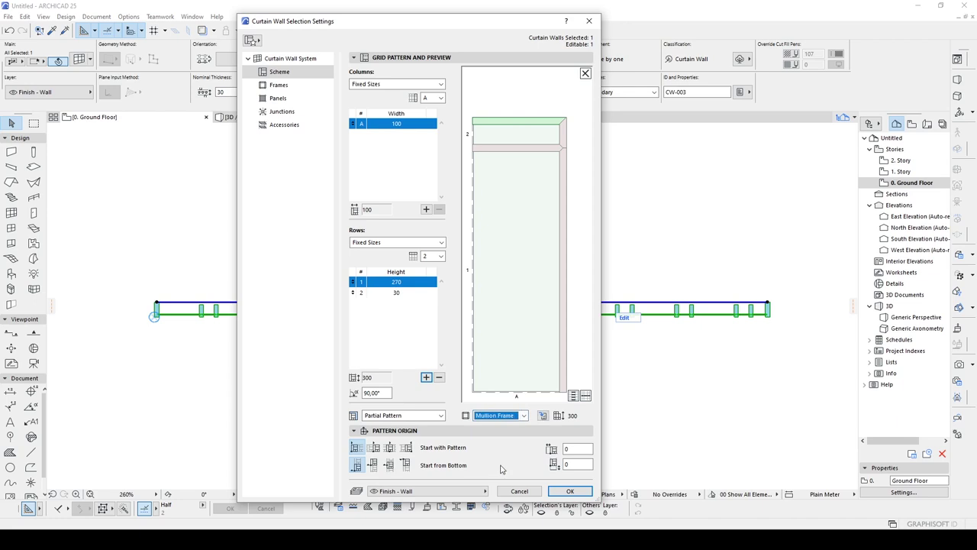
left_click(549, 382)
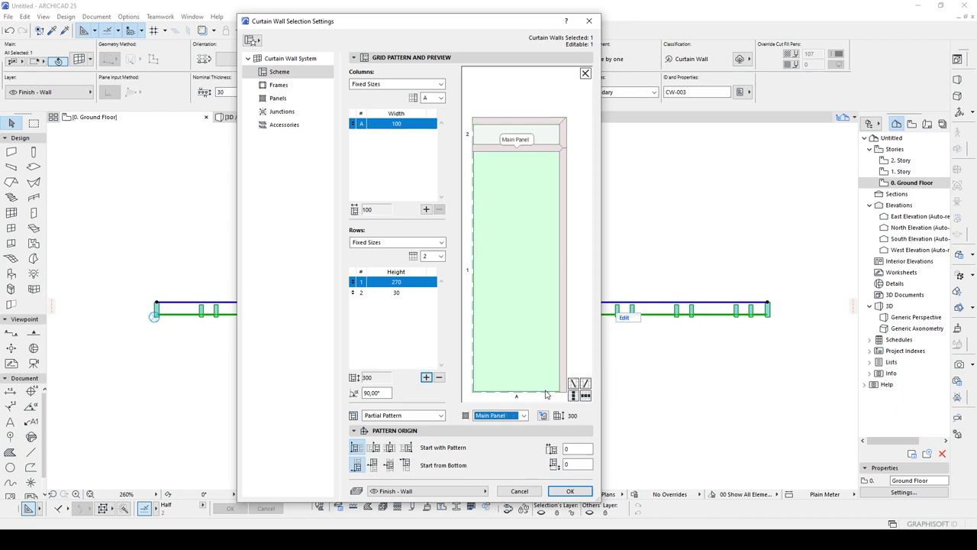
left_click(580, 249)
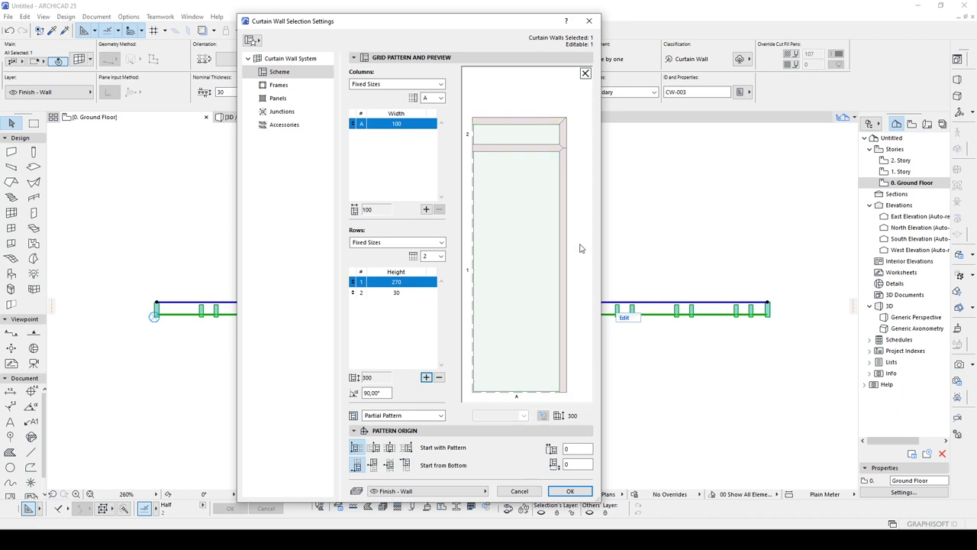
Step: Change the large row 1 panel of the scheme to Distinct Panel and apply the curtain wall settings
left_click(539, 231)
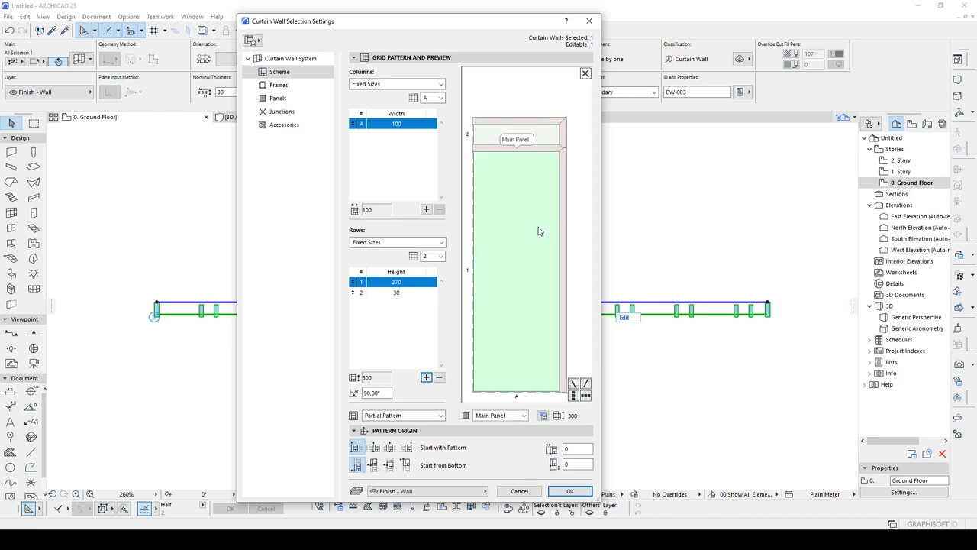
left_click(511, 417)
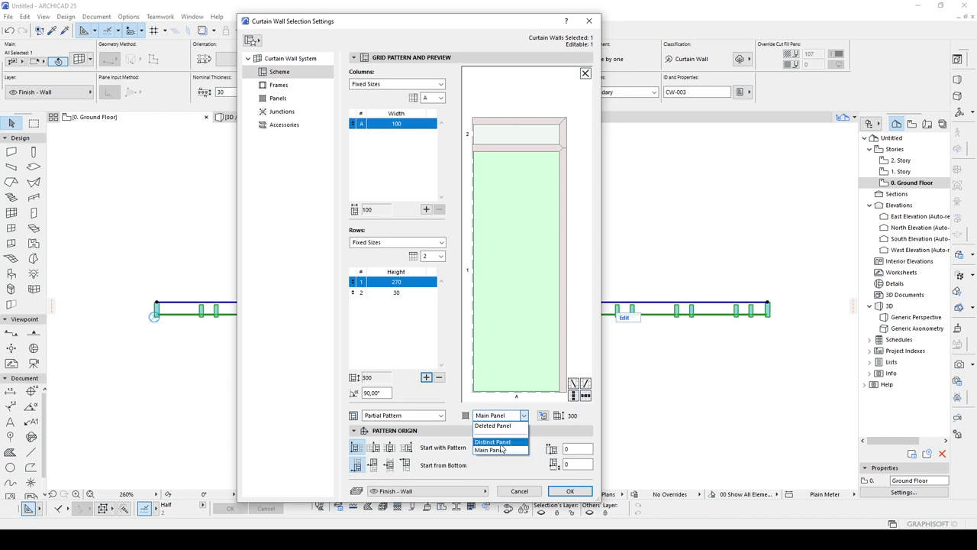
left_click(493, 441)
left_click(578, 308)
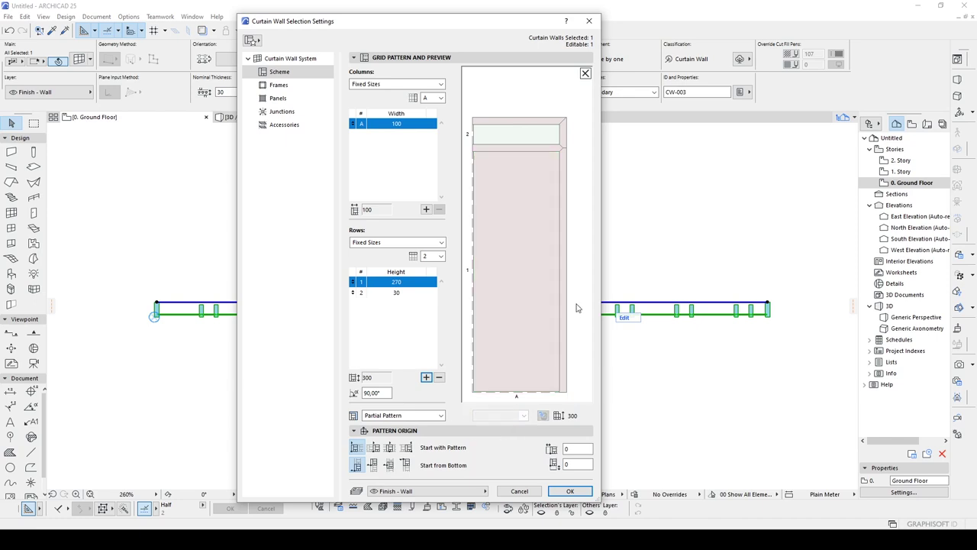
left_click(570, 490)
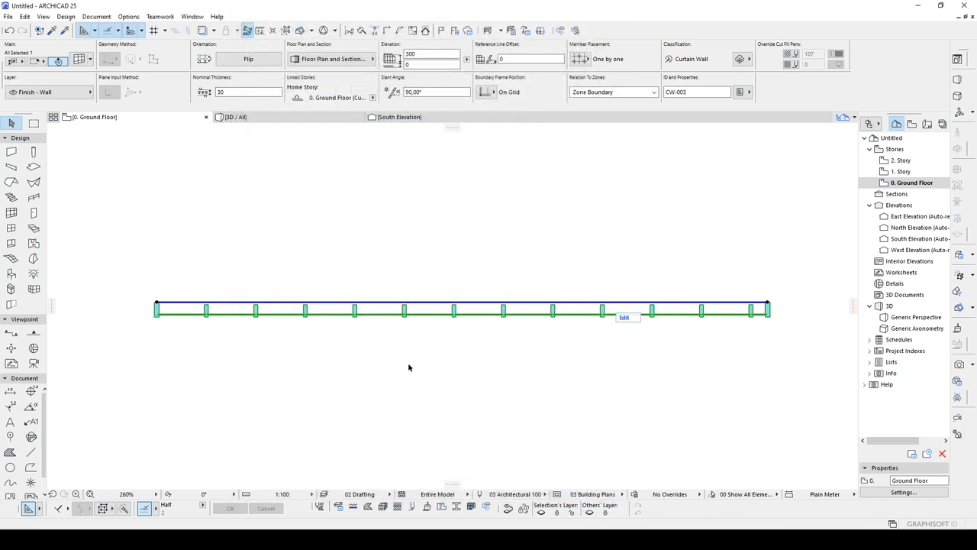
Step: Inspect the updated curtain wall in the floor plan and up close in the 3D view
left_click(408, 368)
scroll(209, 321, "up", 6)
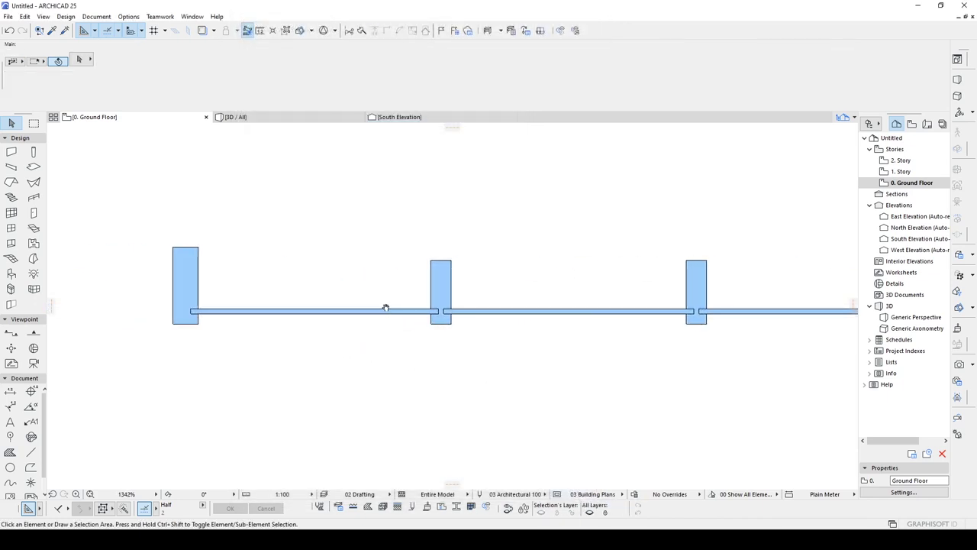
scroll(385, 308, "down", 1)
left_click(295, 120)
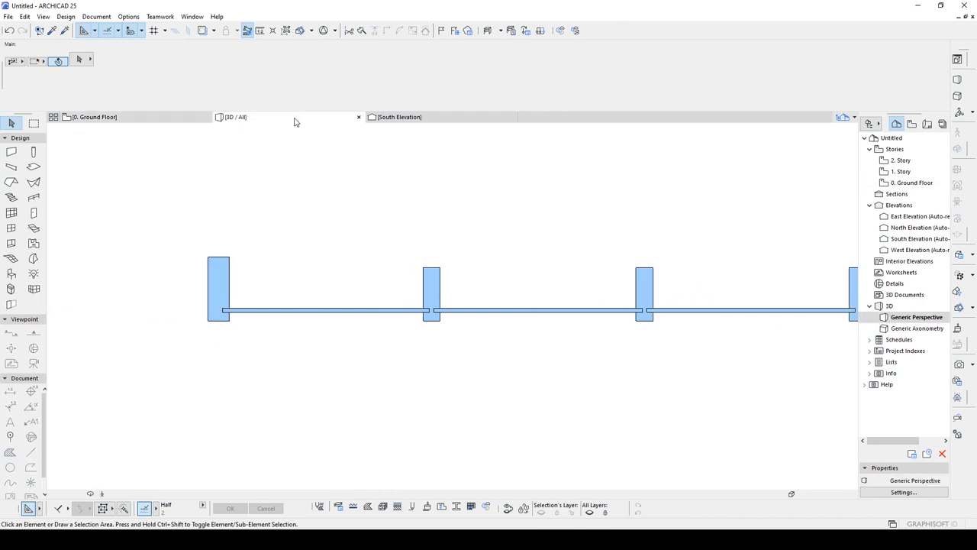
scroll(374, 343, "up", 5)
middle_click_drag(331, 349, 488, 360, "shift")
scroll(405, 321, "up", 4)
Step: Set the curtain wall's Mullion Frame class to the Built-in Butt-glazed Frame type, apply it and check the mullion joints
left_click(476, 337)
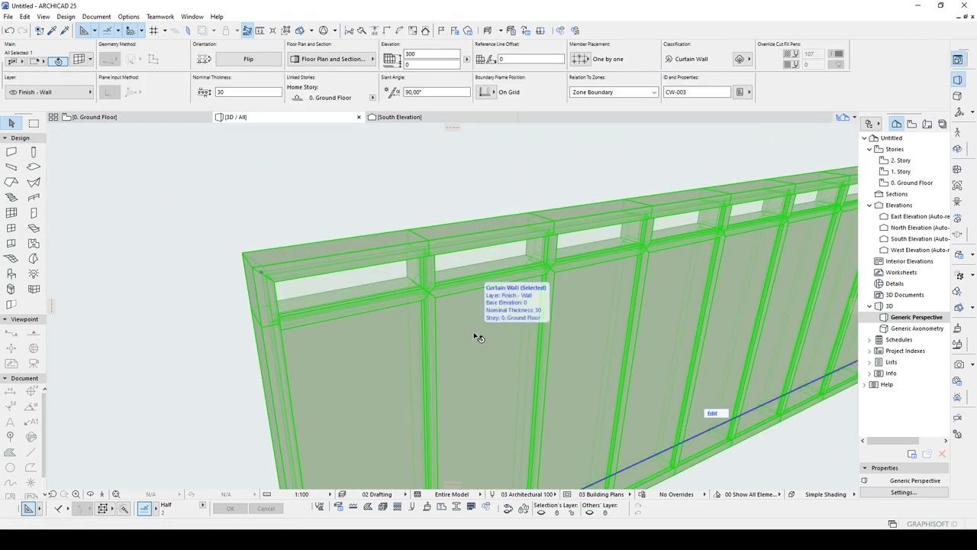
double_click(412, 297)
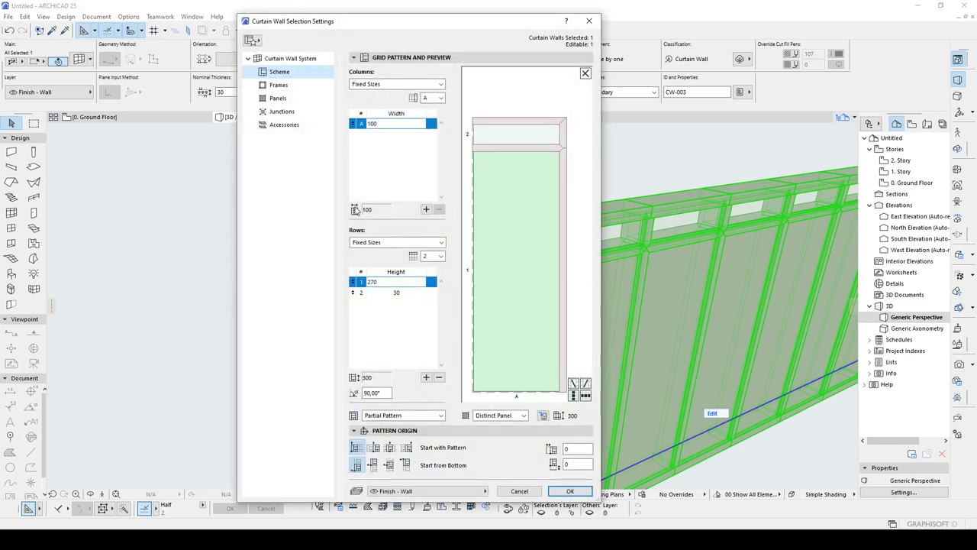
left_click(295, 87)
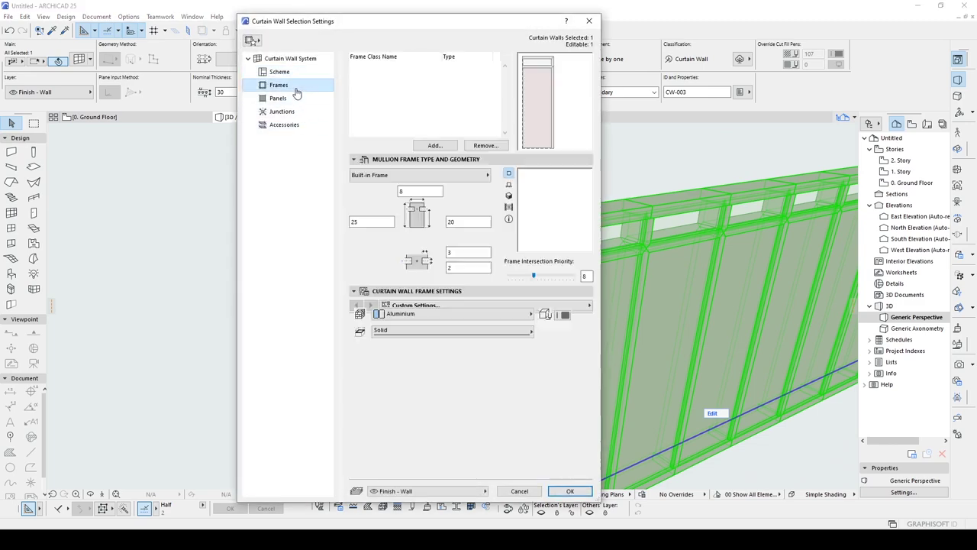
left_click(424, 175)
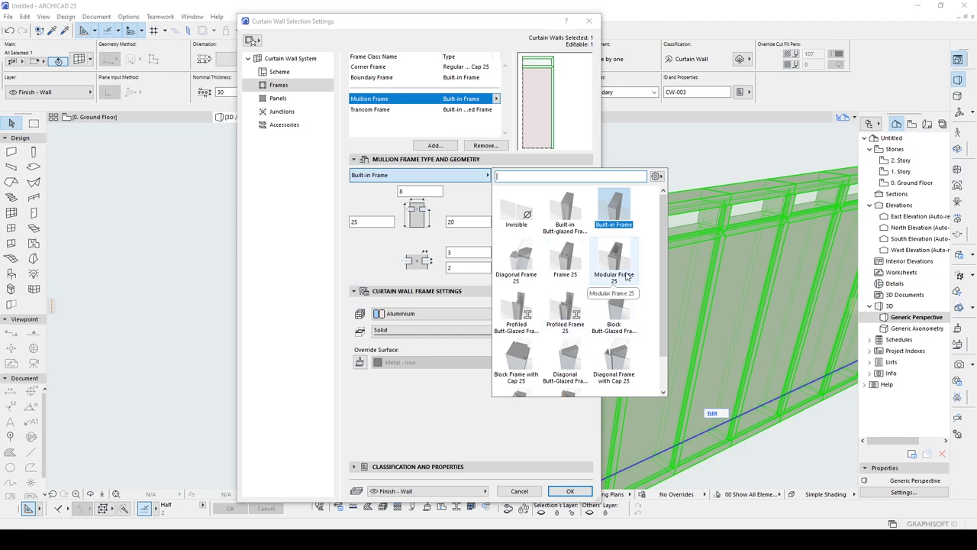
left_click(564, 213)
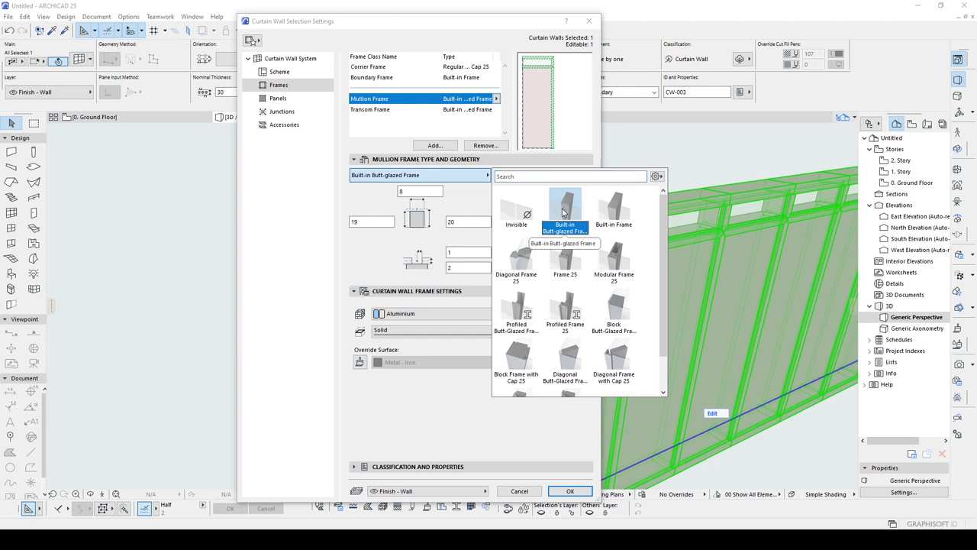
left_click(562, 212)
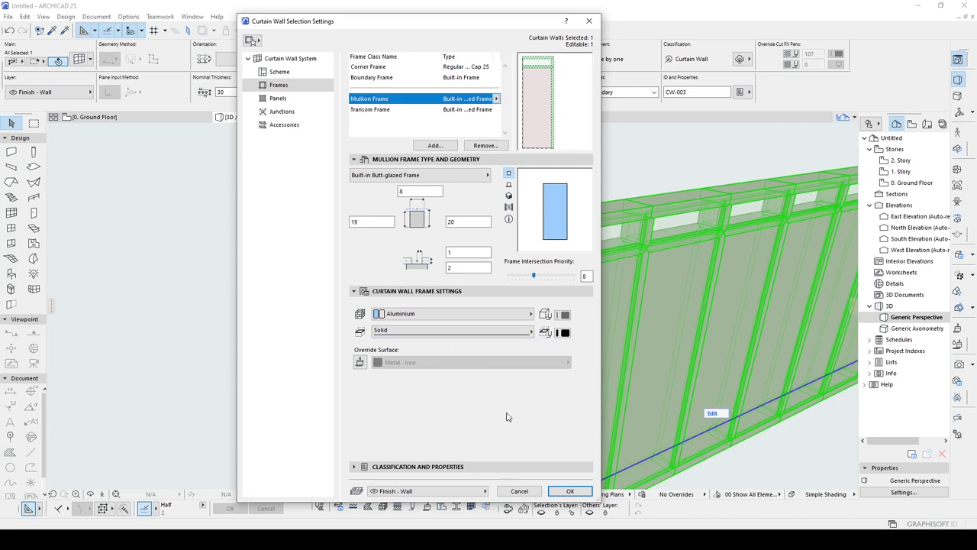
left_click(565, 492)
key("Escape")
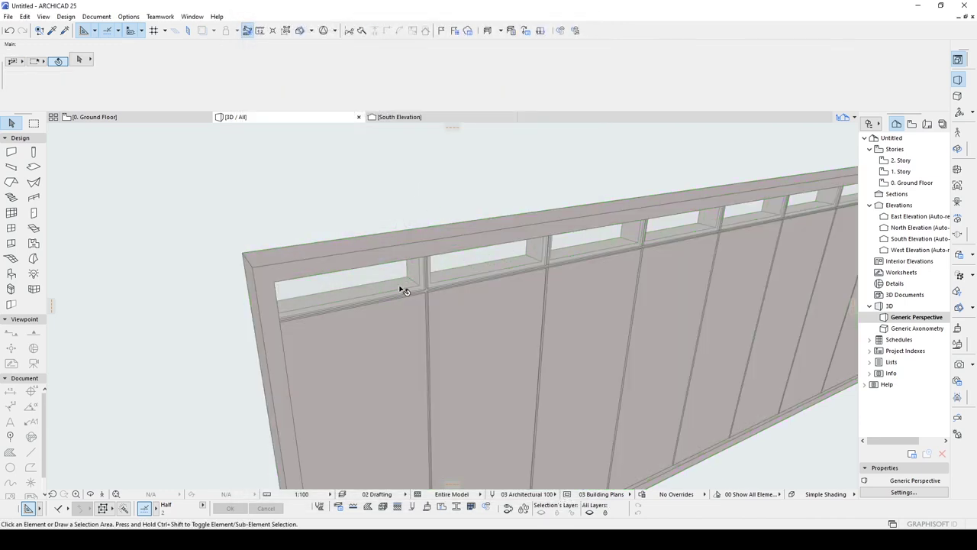
scroll(441, 303, "up", 5)
scroll(488, 302, "down", 5)
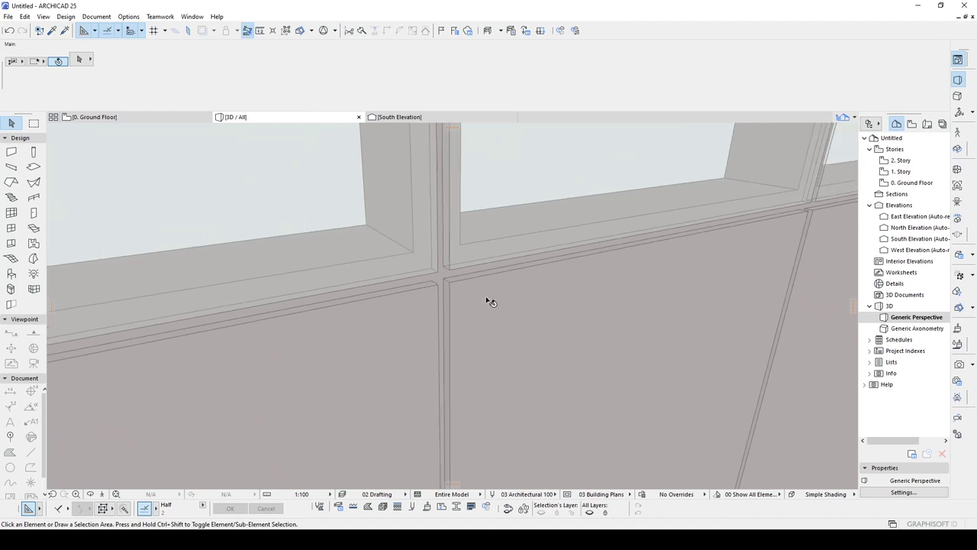
scroll(488, 301, "down", 3)
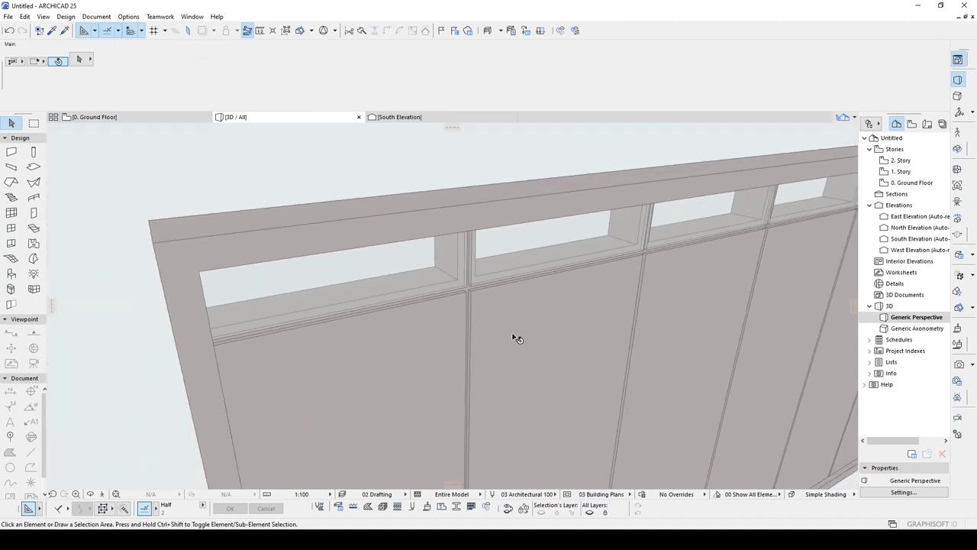
Step: Override all three surfaces of the curtain wall's Distinct Panel class with Paint - Light Gray, keeping the surfaces linked
left_click(515, 336)
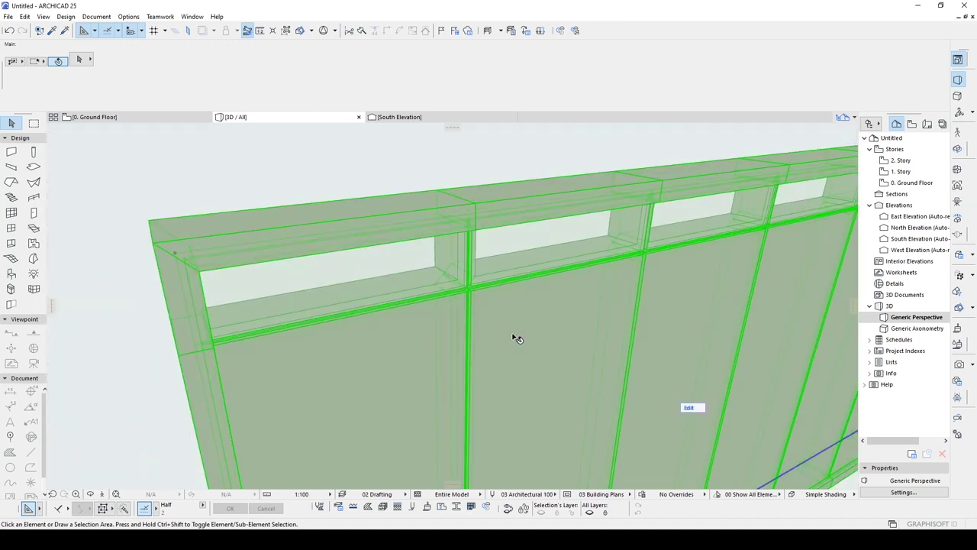
double_click(433, 279)
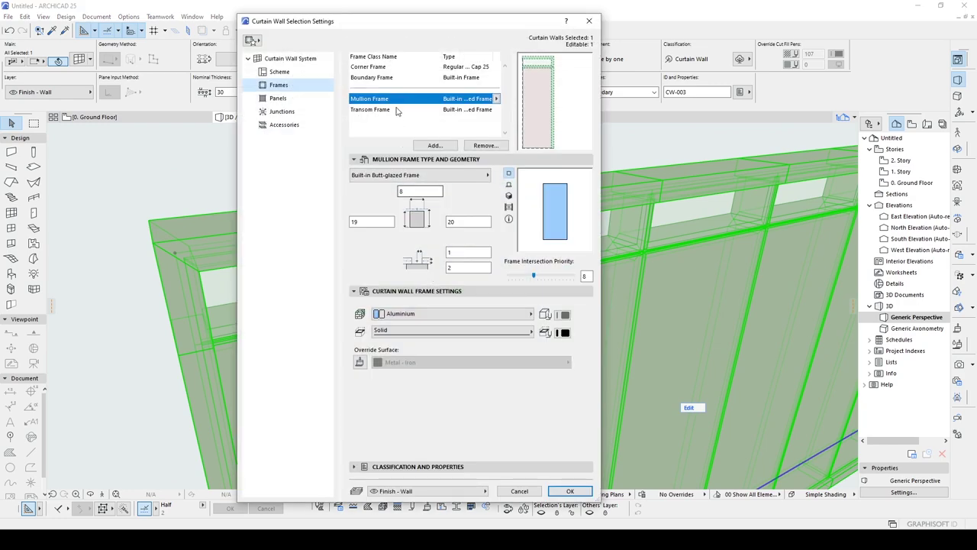
left_click(307, 99)
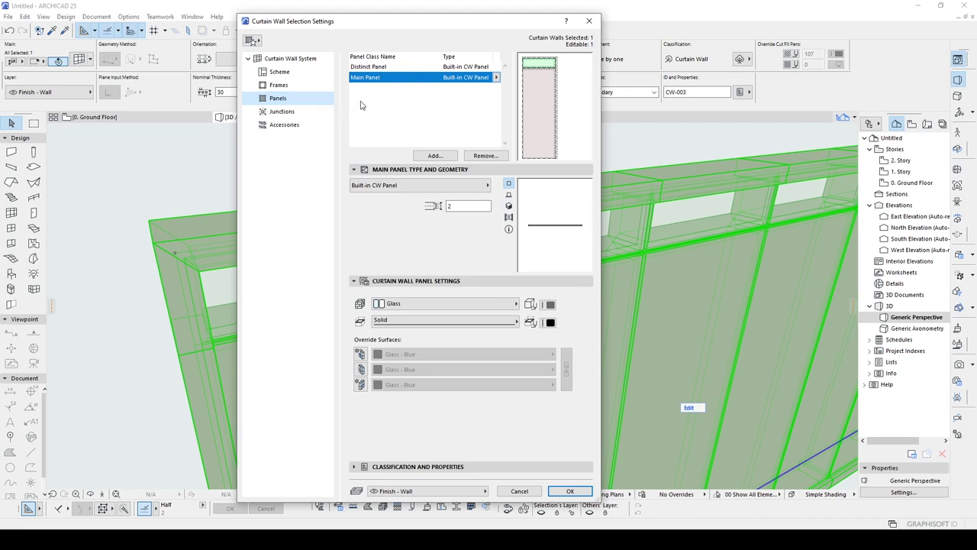
left_click(373, 67)
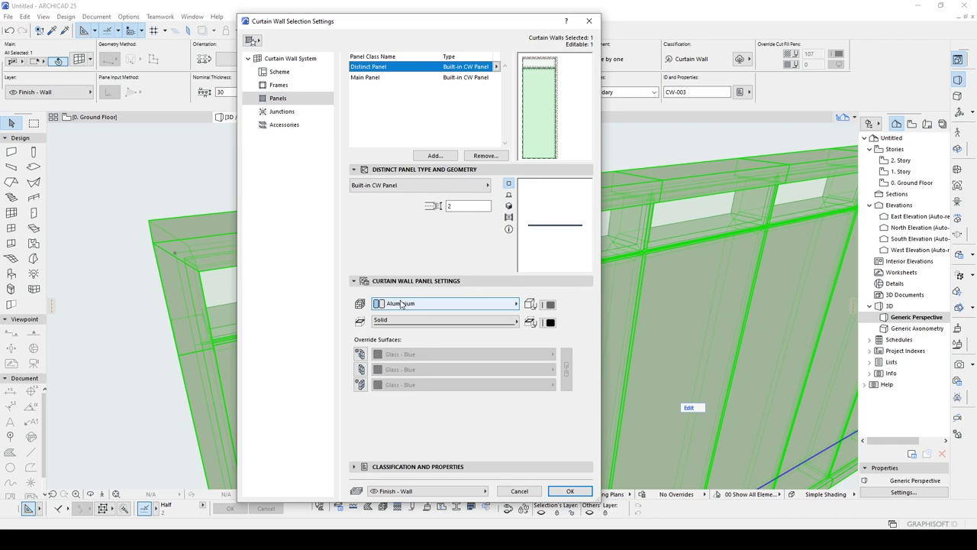
left_click(360, 353)
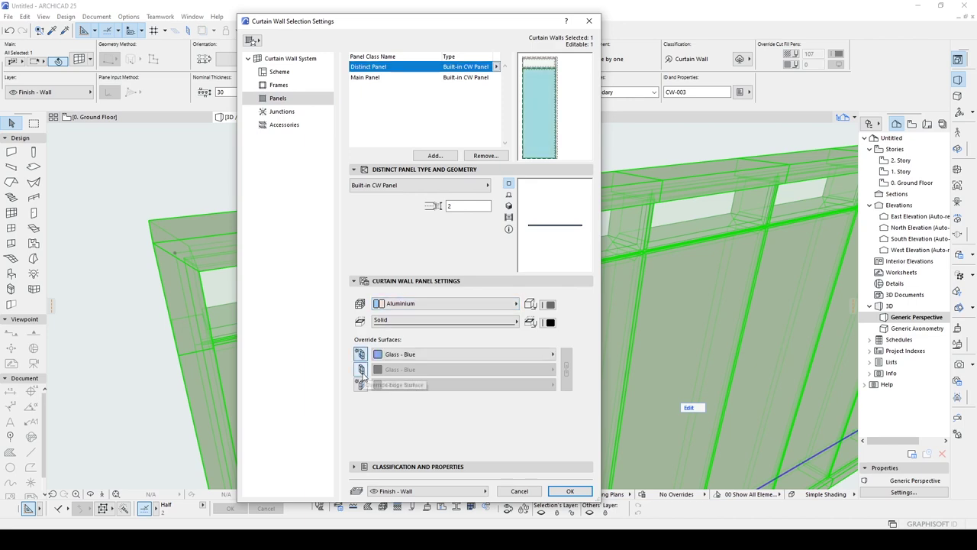
left_click(361, 369)
left_click(361, 384)
left_click(566, 368)
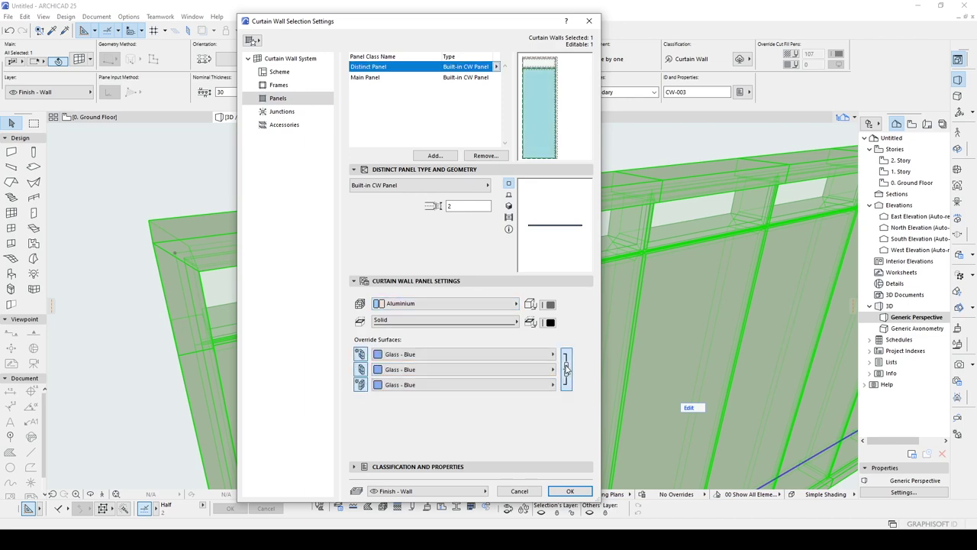
left_click(547, 354)
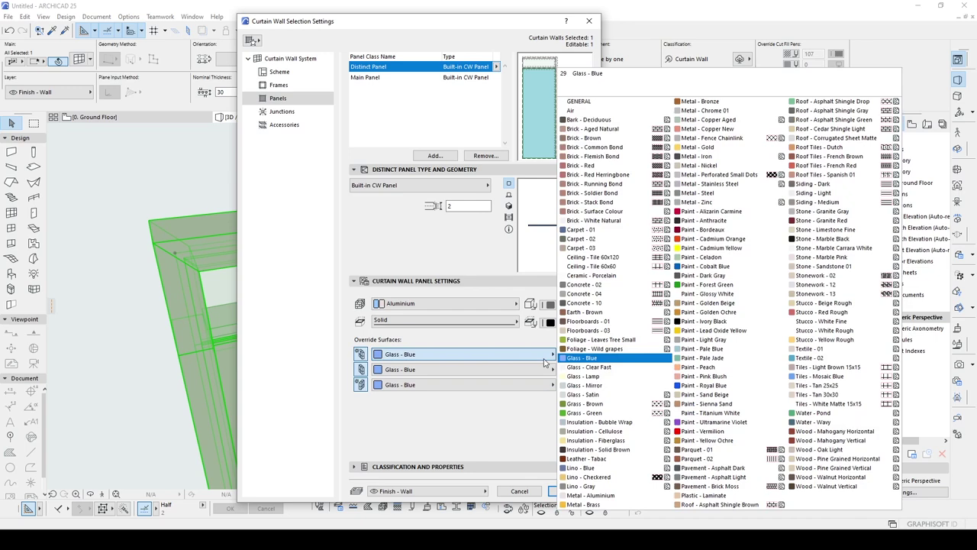
left_click(702, 339)
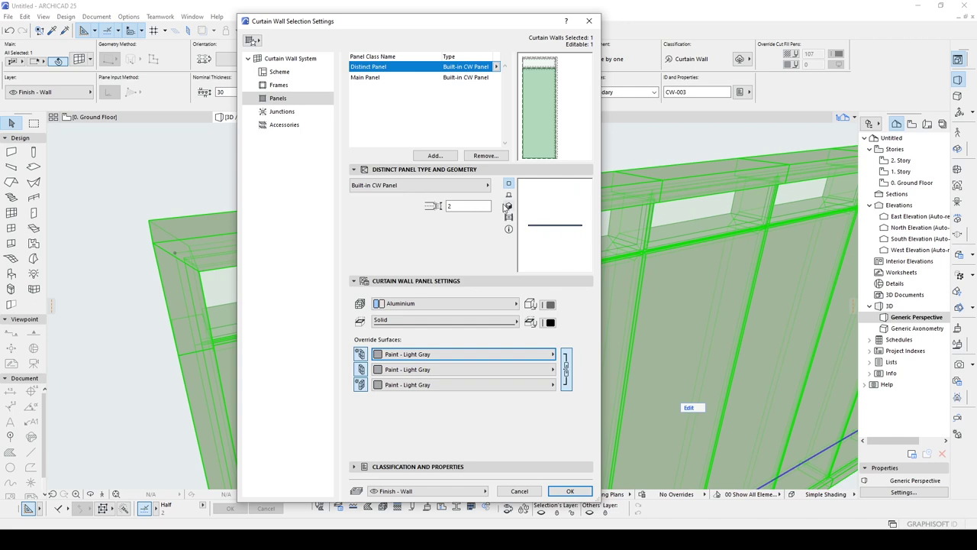
Step: Add a panel class named Distinct Panel 2 as a duplicate of Distinct Panel
left_click(435, 155)
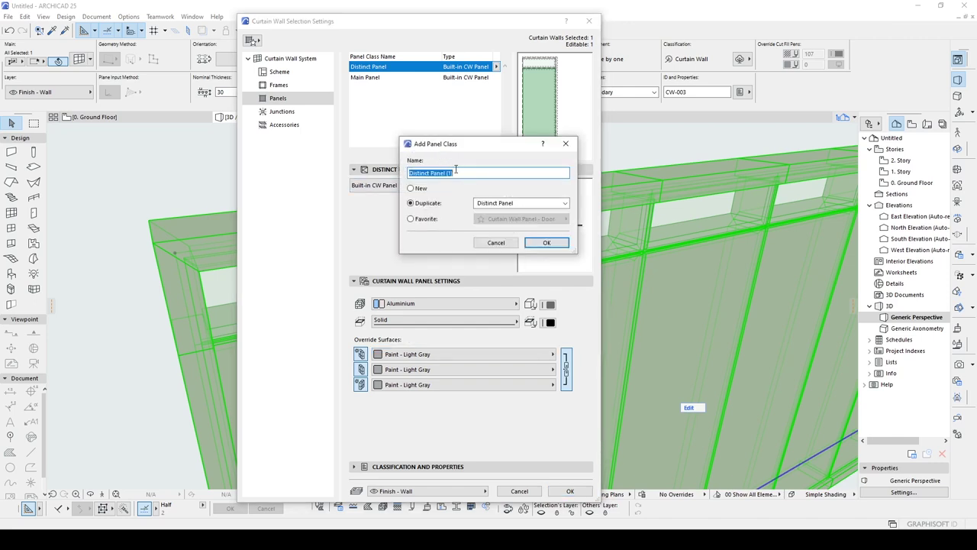
left_click_drag(461, 173, 448, 180)
left_click(449, 189)
left_click(427, 204)
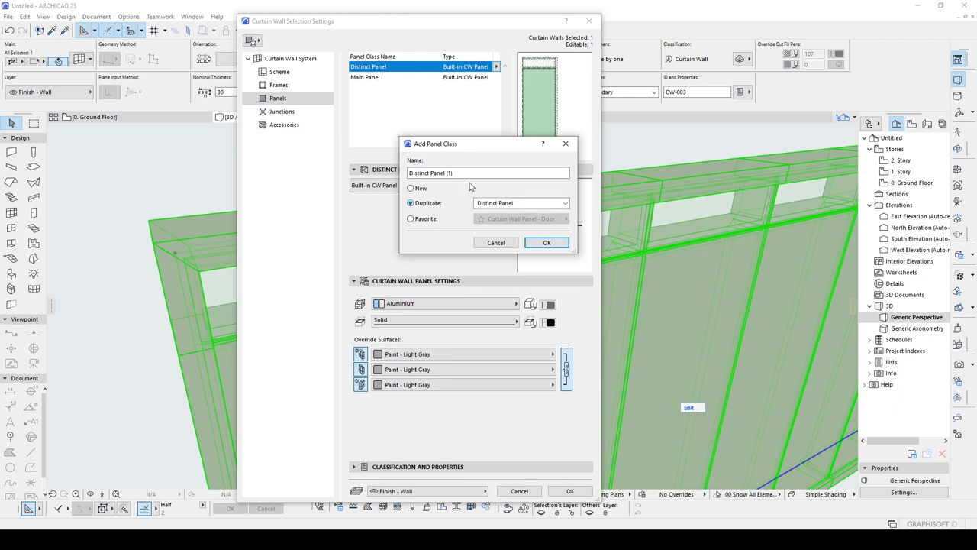
type("2")
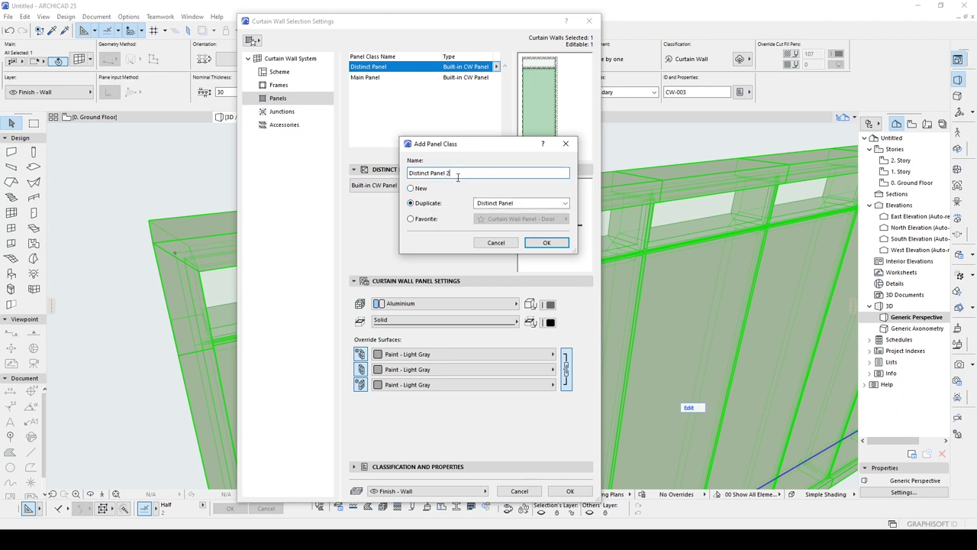
left_click(542, 243)
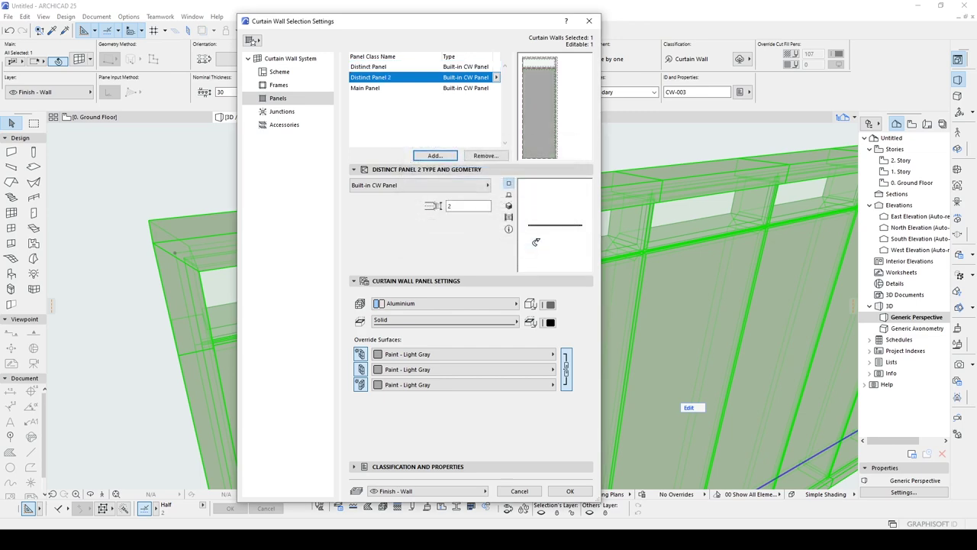
Step: Set the override surfaces of Distinct Panel 2 to Paint - Dark Gray and apply the curtain wall settings
left_click(483, 355)
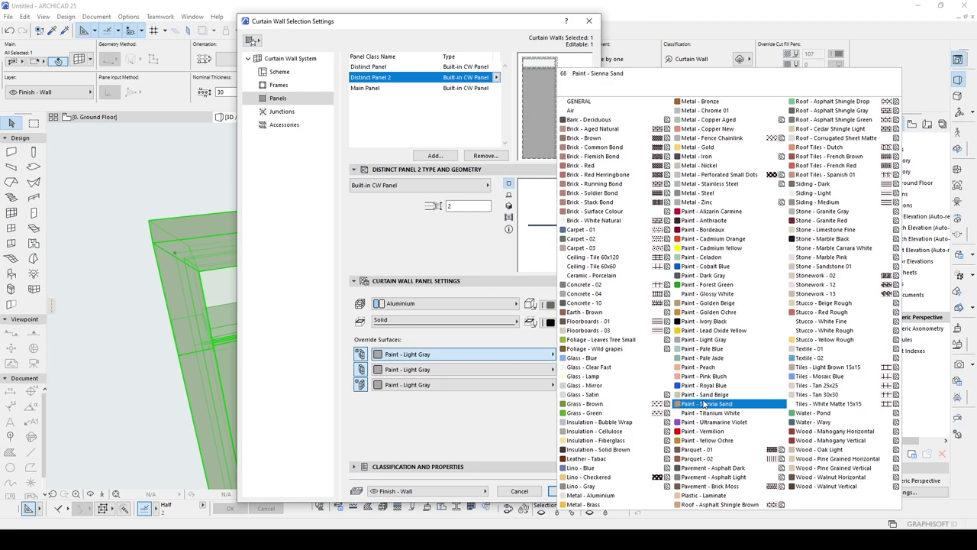
left_click(701, 276)
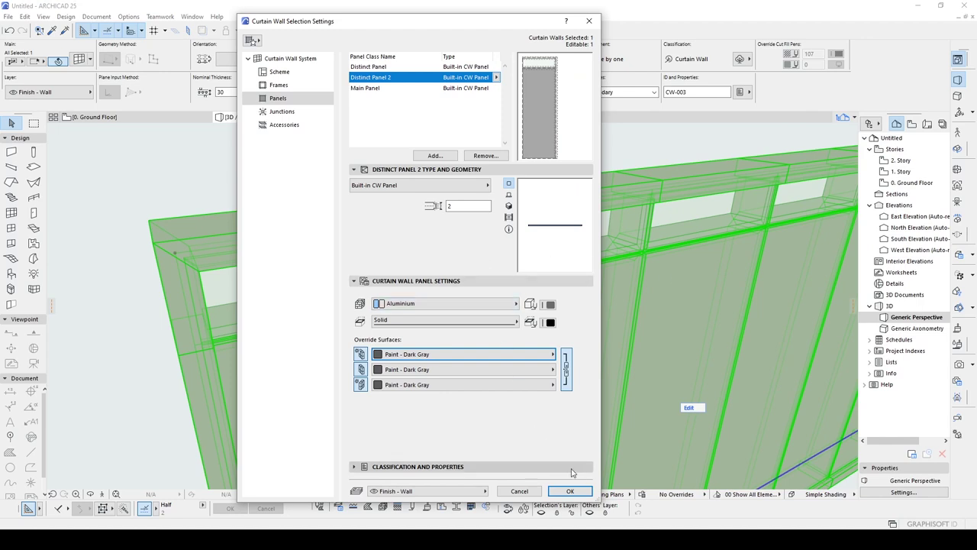
left_click(569, 491)
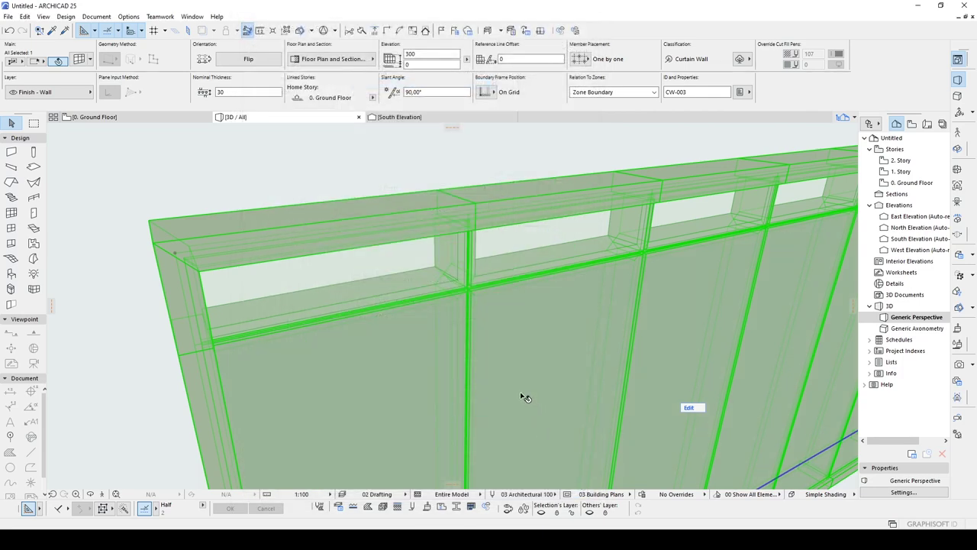
Step: Assign the Distinct Panel 2 class to the upper 30-high row in the curtain wall's scheme pattern
scroll(522, 396, "down", 4)
middle_click_drag(563, 386, 410, 310, "shift")
scroll(458, 263, "up", 2)
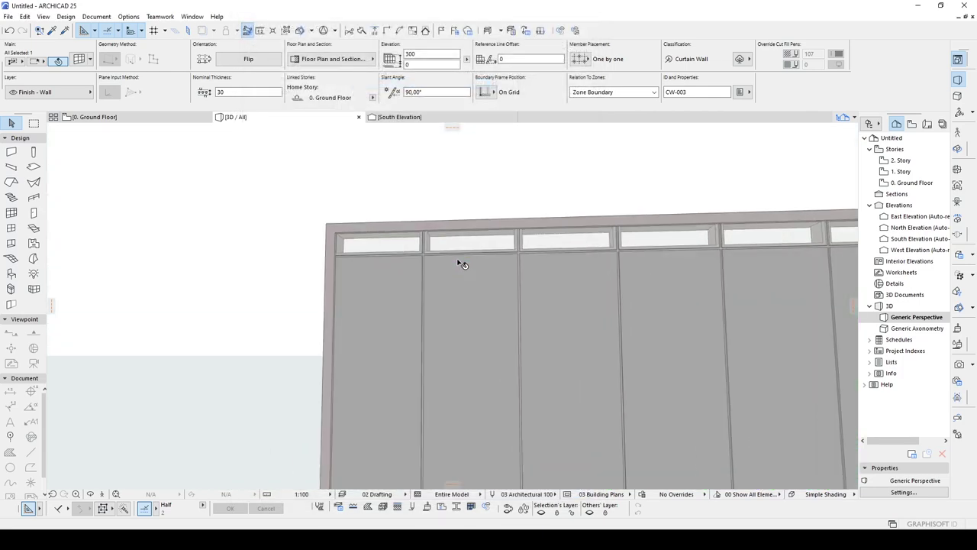
double_click(392, 252)
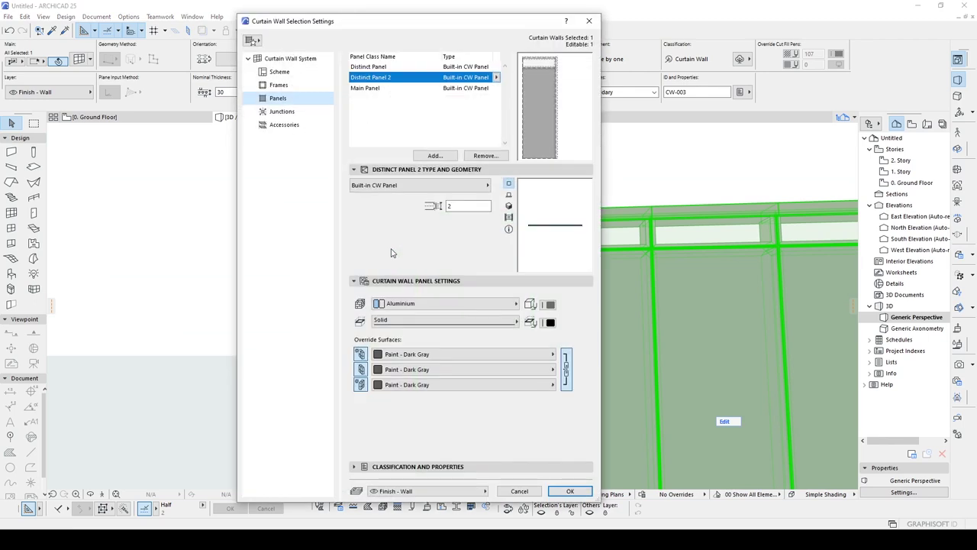
left_click(279, 88)
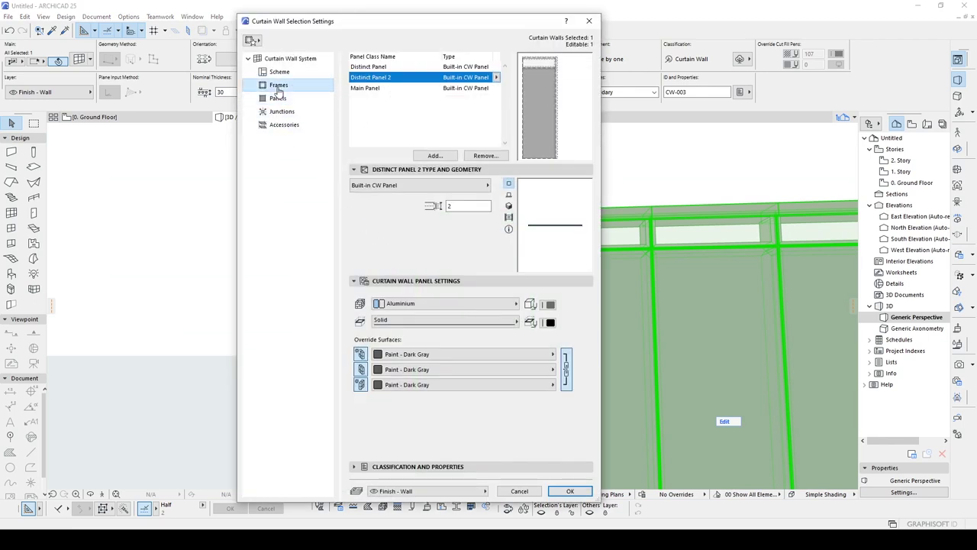
left_click(287, 60)
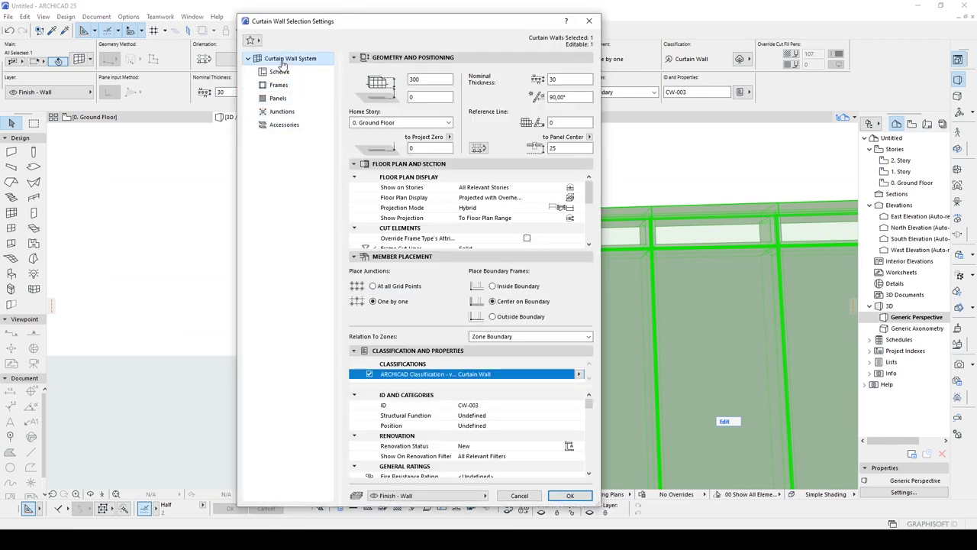
left_click(278, 71)
left_click(537, 142)
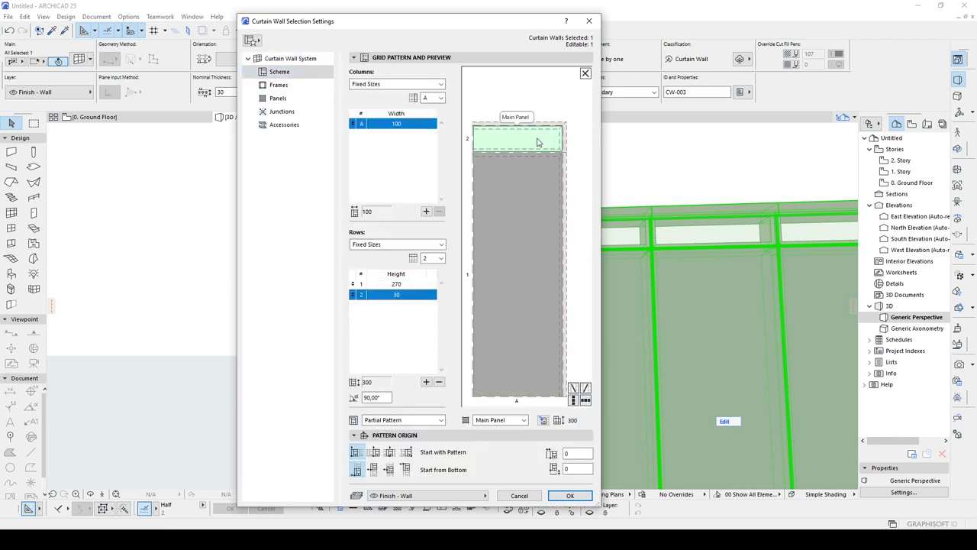
left_click(523, 420)
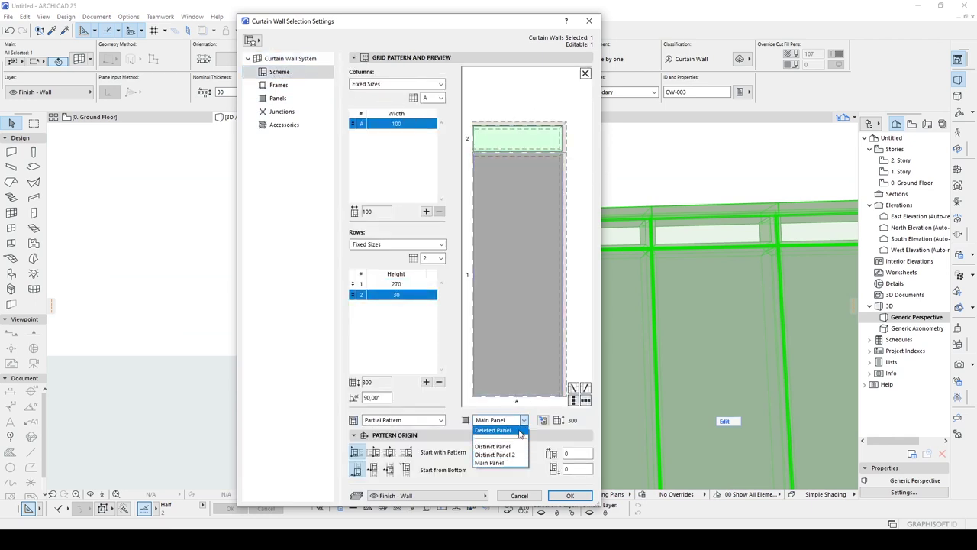
left_click(511, 454)
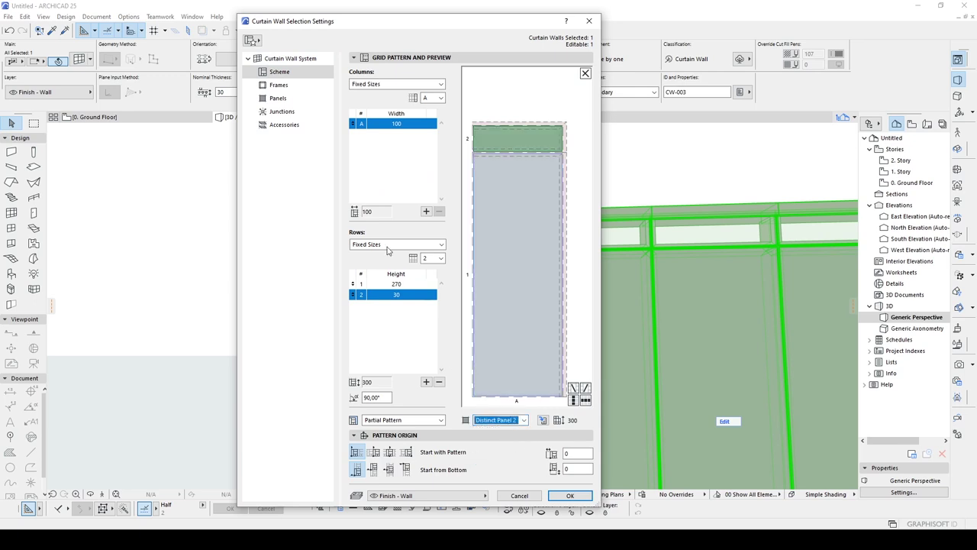
left_click(468, 120)
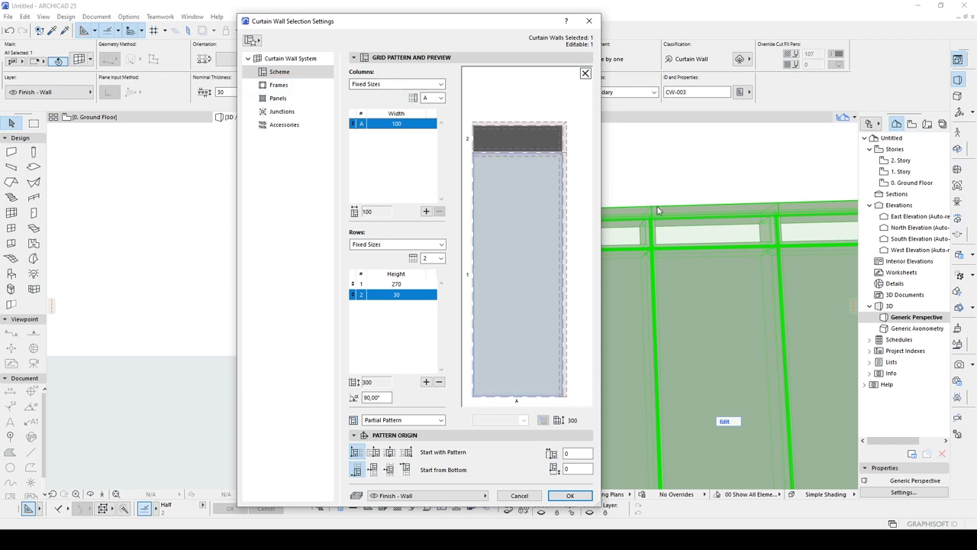
Step: Set the curtain wall's Boundary Frame class to the Built-in Butt-glazed Frame type and apply the settings
left_click(280, 86)
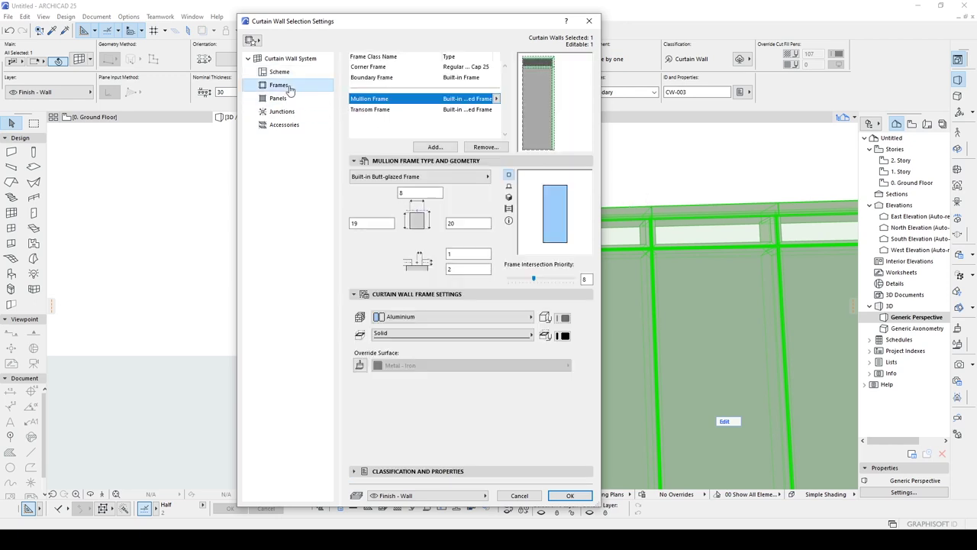
left_click(385, 67)
left_click(382, 78)
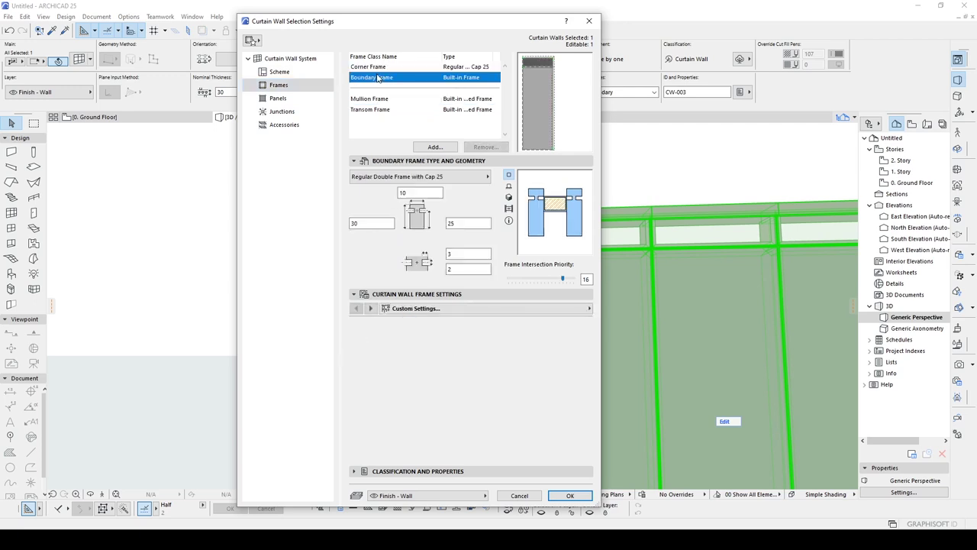
left_click(414, 178)
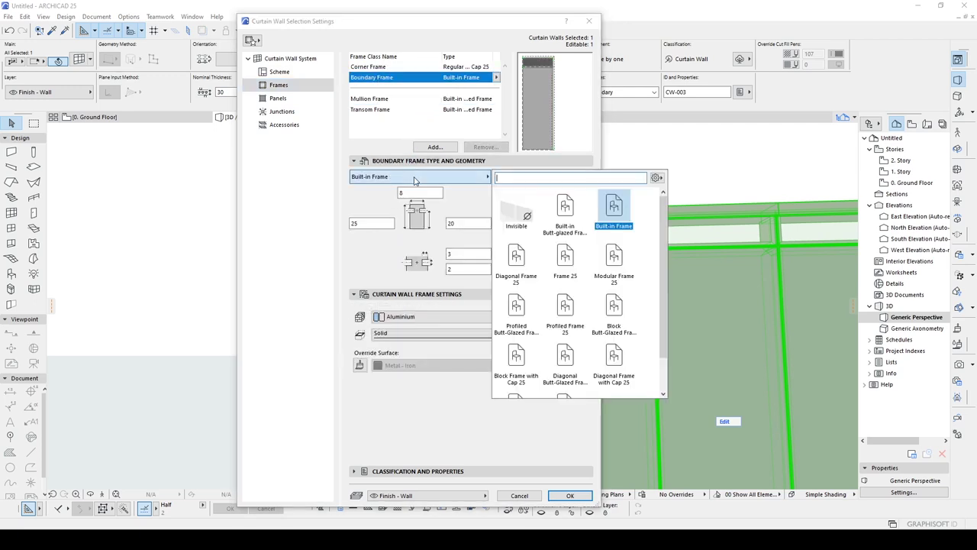
left_click(566, 213)
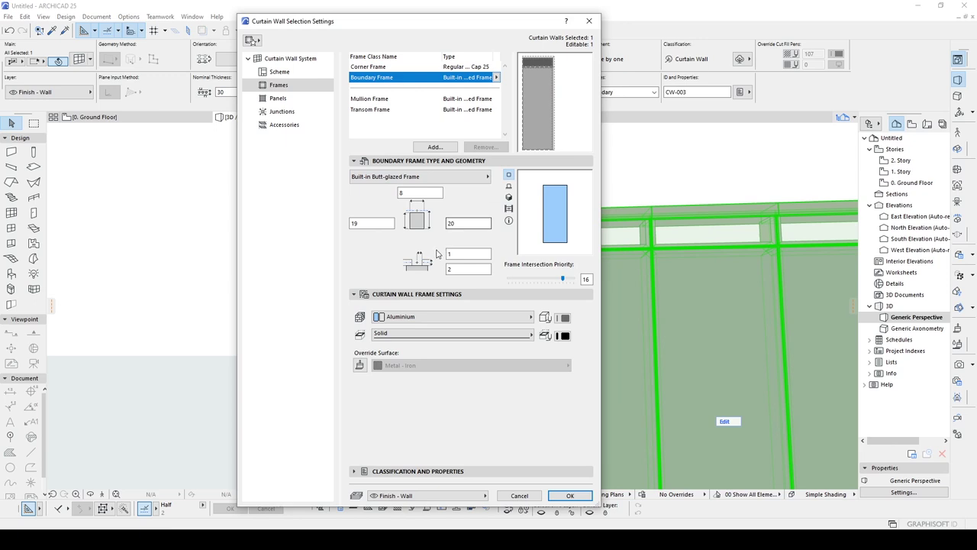
left_click(570, 496)
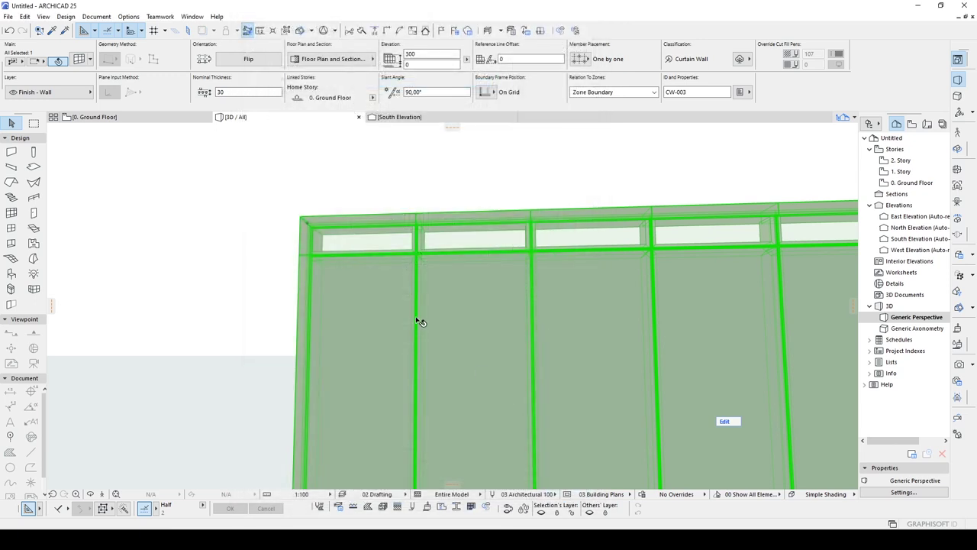
left_click(297, 281)
scroll(328, 281, "down", 5)
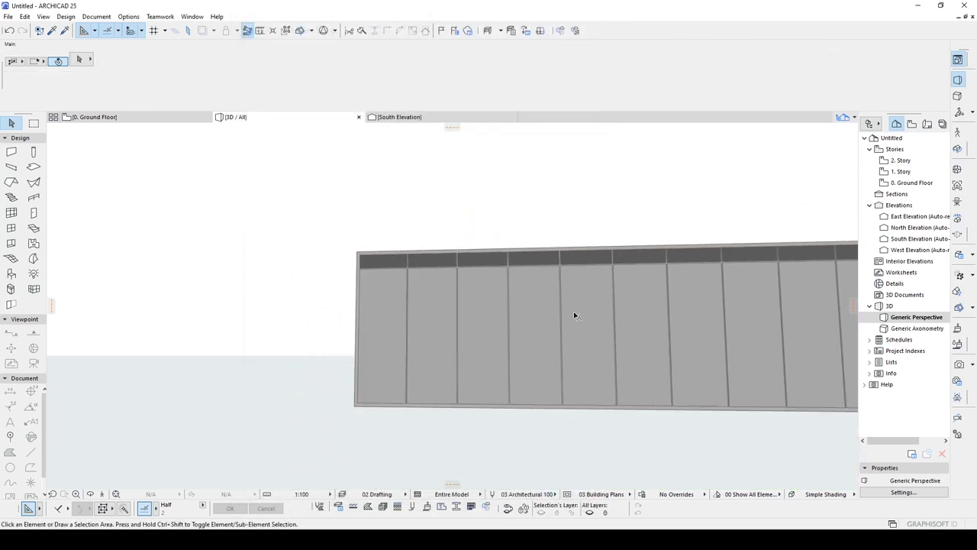
Step: Stretch the curtain wall's top edge upward to a height of 600
middle_click_drag(576, 314, 200, 295, "shift")
left_click(640, 272)
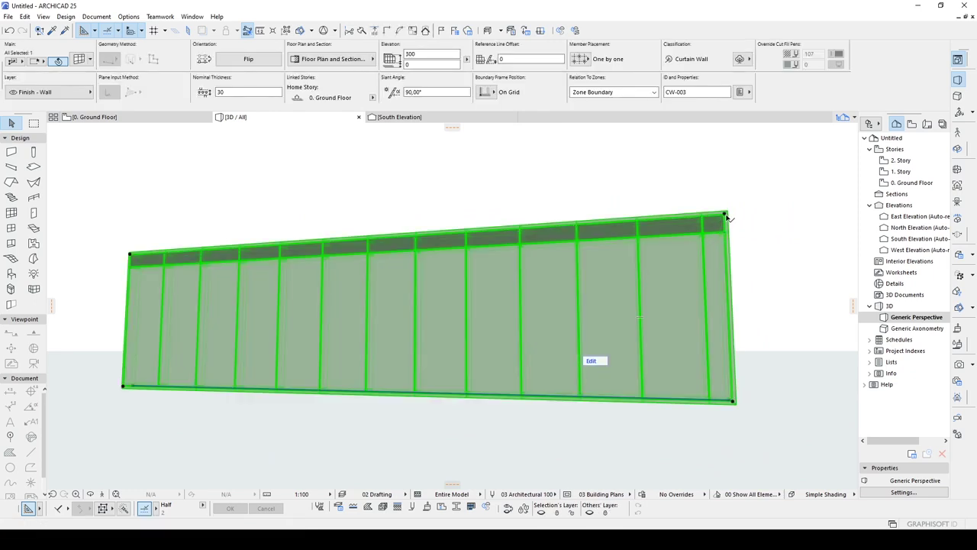
left_click(724, 216)
middle_click_drag(727, 185, 686, 266)
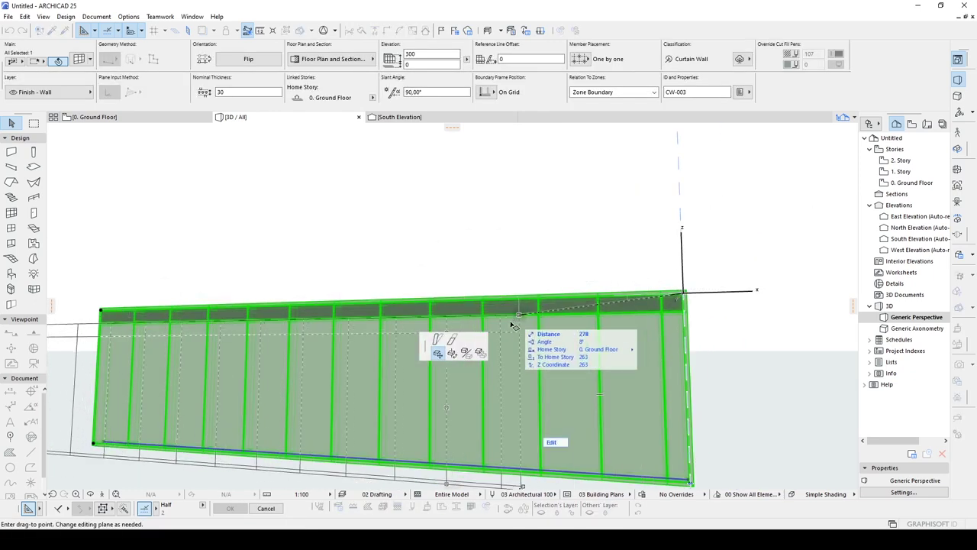
left_click(453, 342)
middle_click_drag(647, 179, 633, 264)
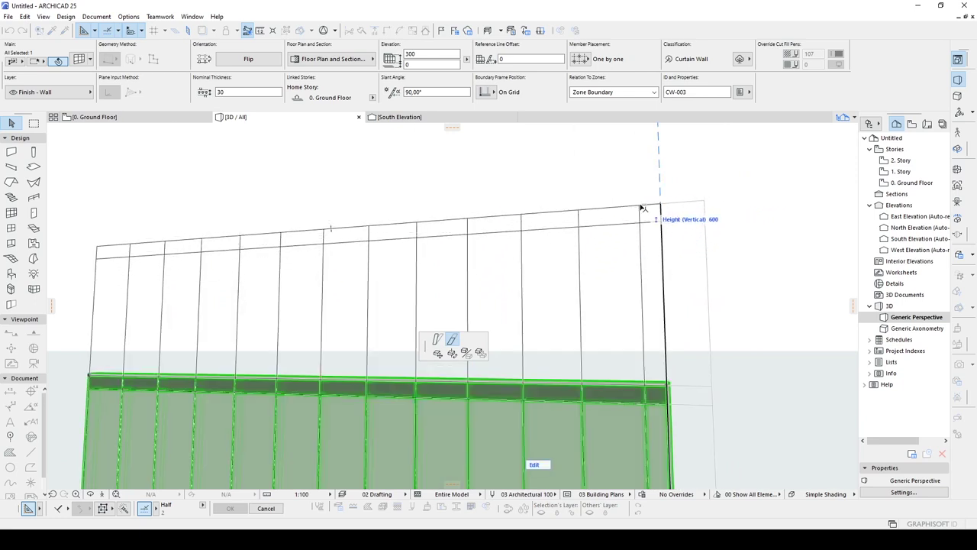
left_click(644, 203)
scroll(542, 243, "down", 4)
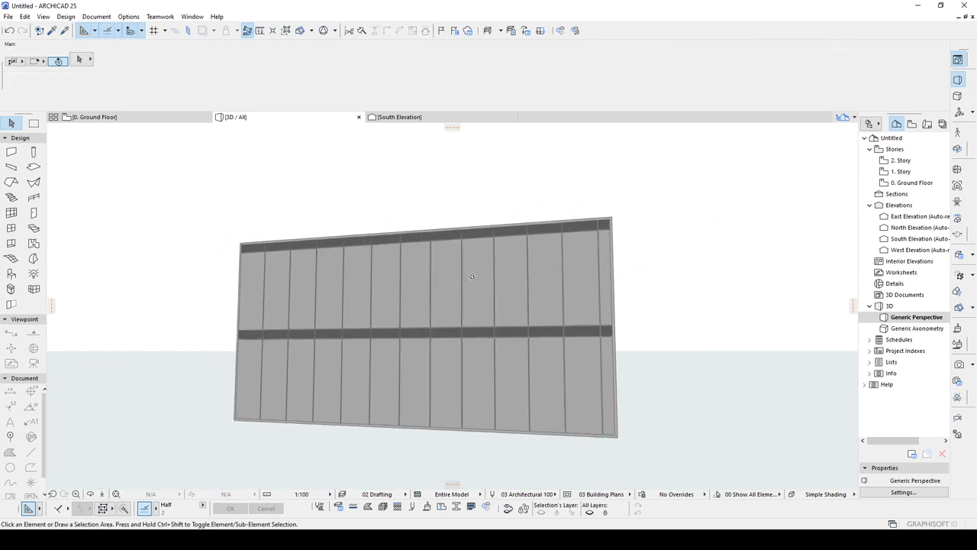
middle_click_drag(474, 278, 427, 337, "shift")
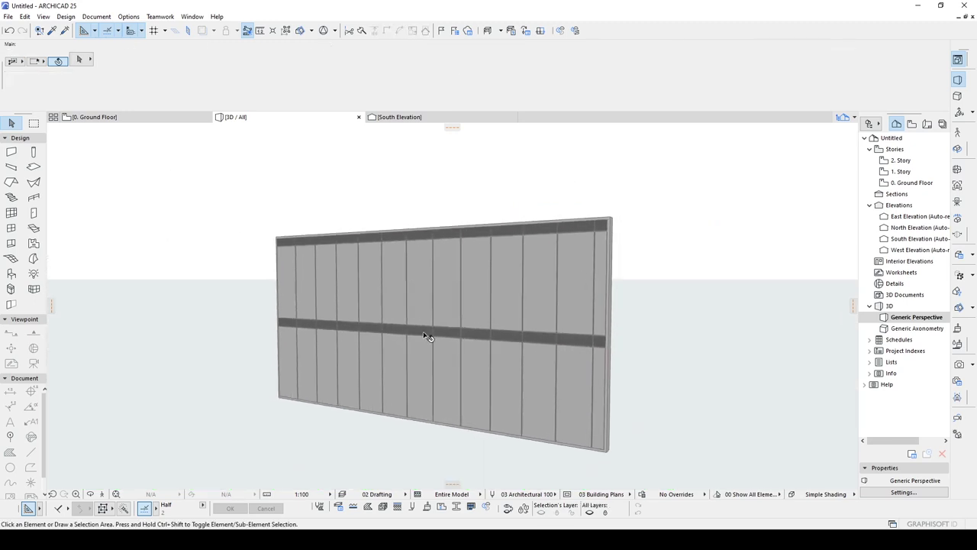
Step: Enter the curtain wall's edit mode and select the tall upper and lower panels in its fourth and ninth columns
left_click(447, 372)
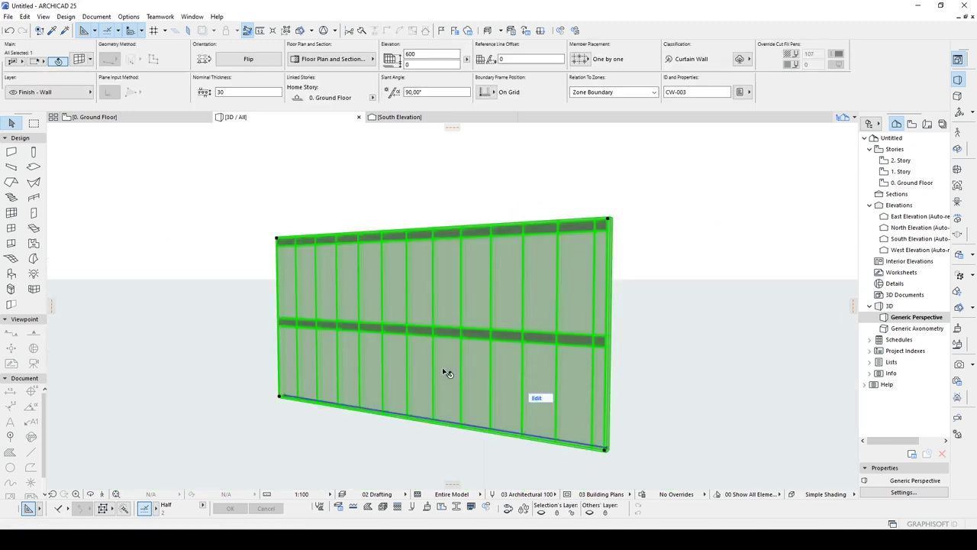
left_click(539, 397)
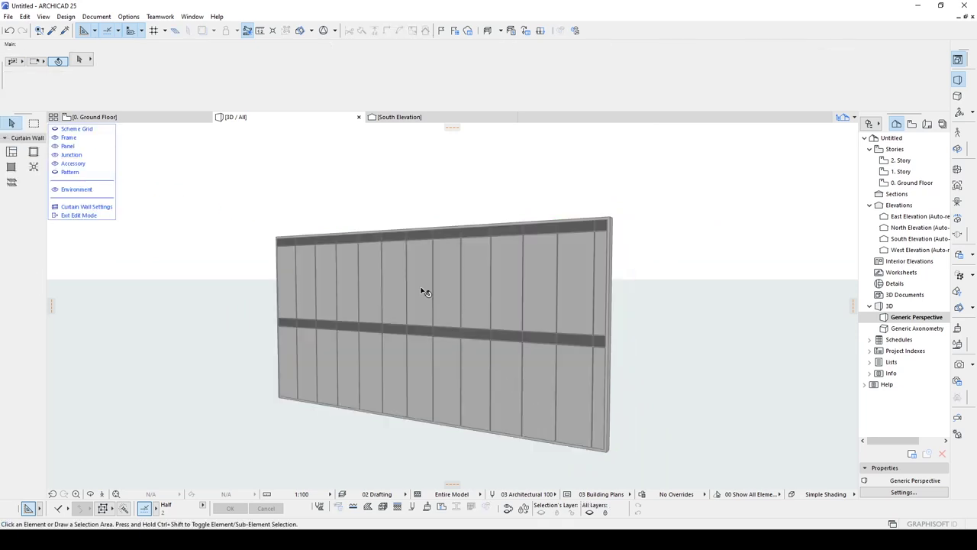
left_click(355, 280)
left_click(346, 350, "shift")
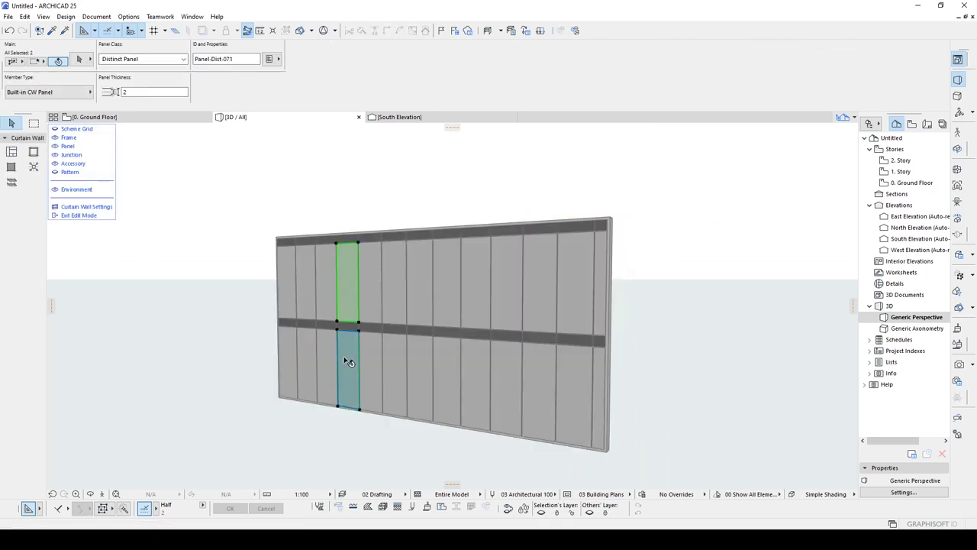
left_click(481, 378, "shift")
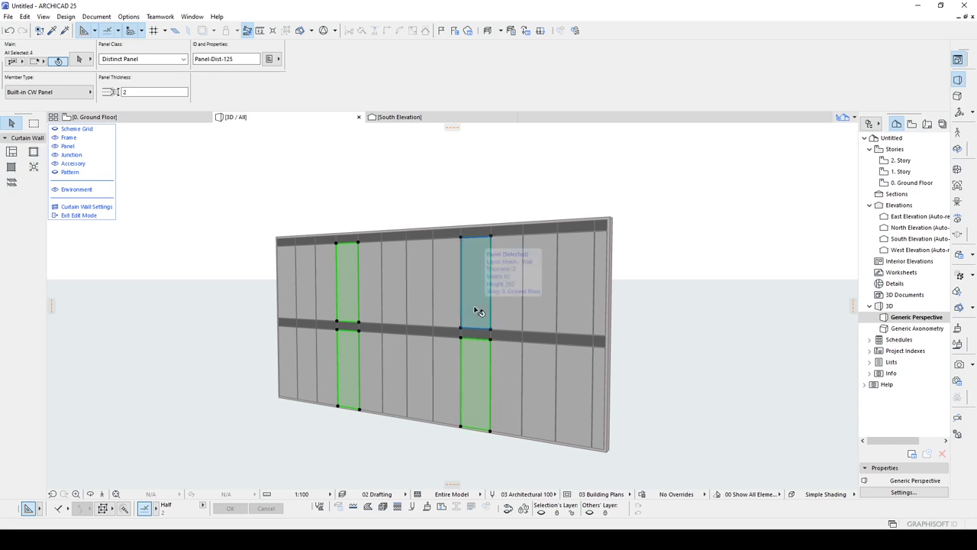
left_click(468, 313, "shift")
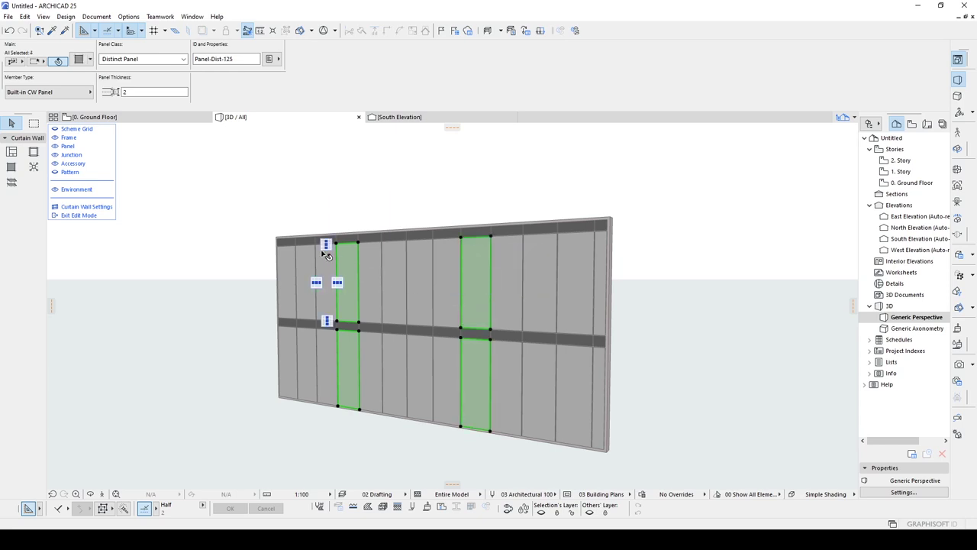
left_click(81, 93)
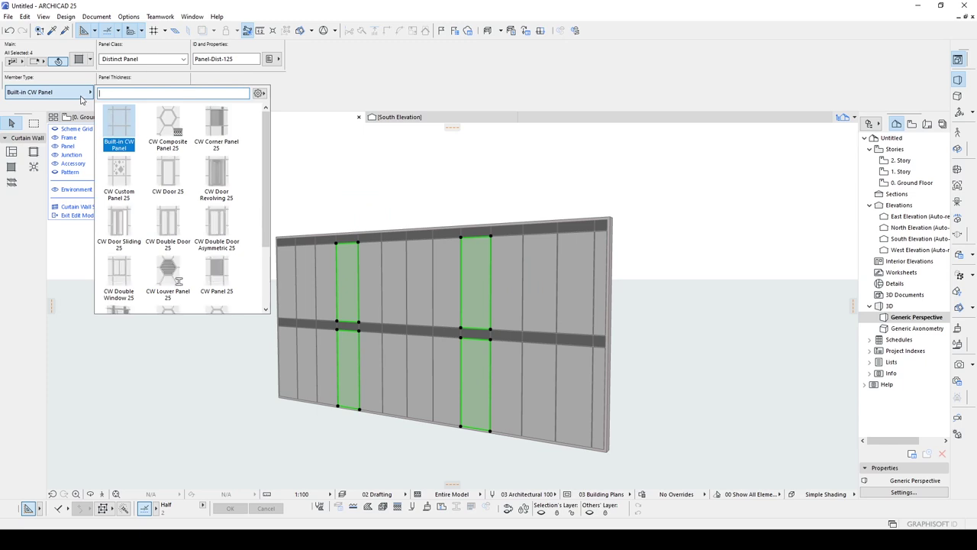
scroll(142, 145, "down", 2)
scroll(142, 149, "up", 3)
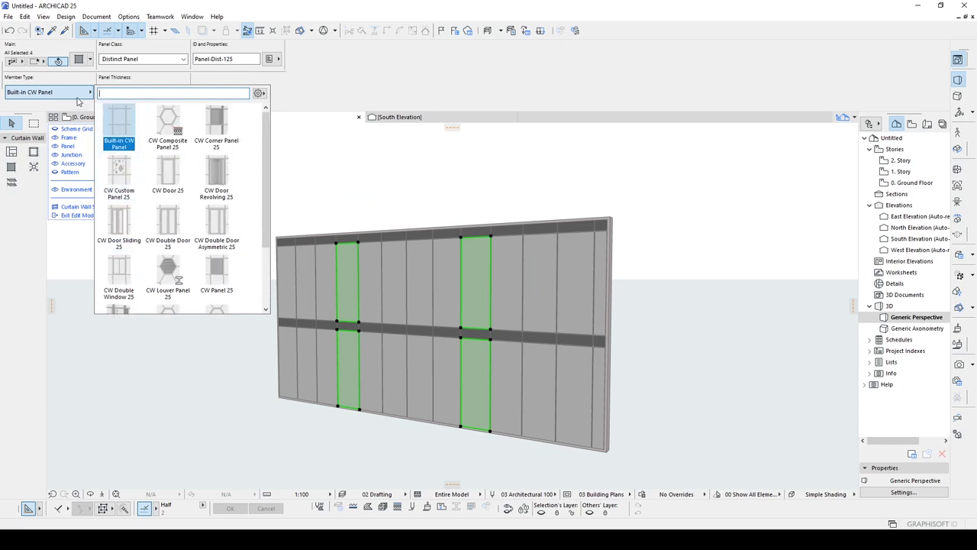
left_click(74, 95)
Step: Change the panel class of the four selected tall panels to Distinct Panel 2 and clear the selection
key("ctrl+t")
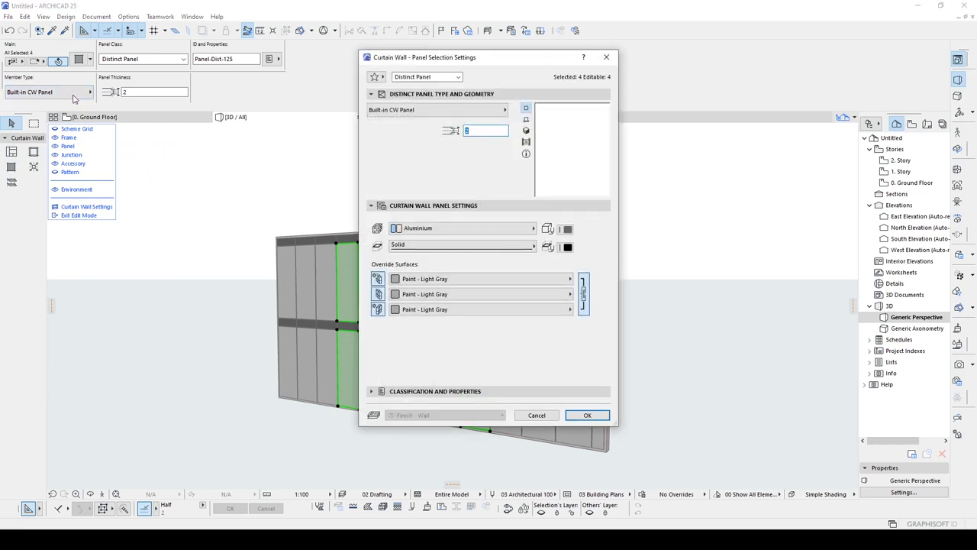
left_click(386, 112)
left_click(448, 80)
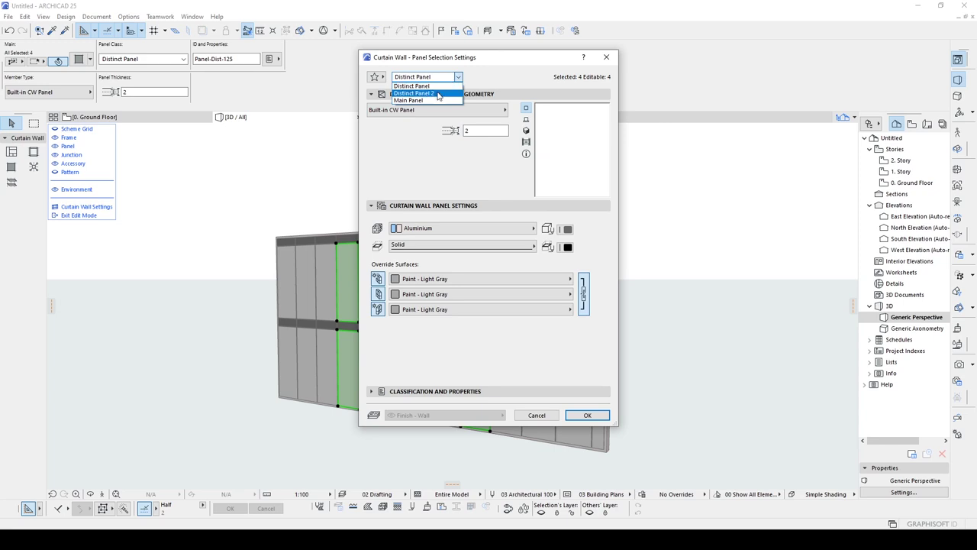
left_click(437, 93)
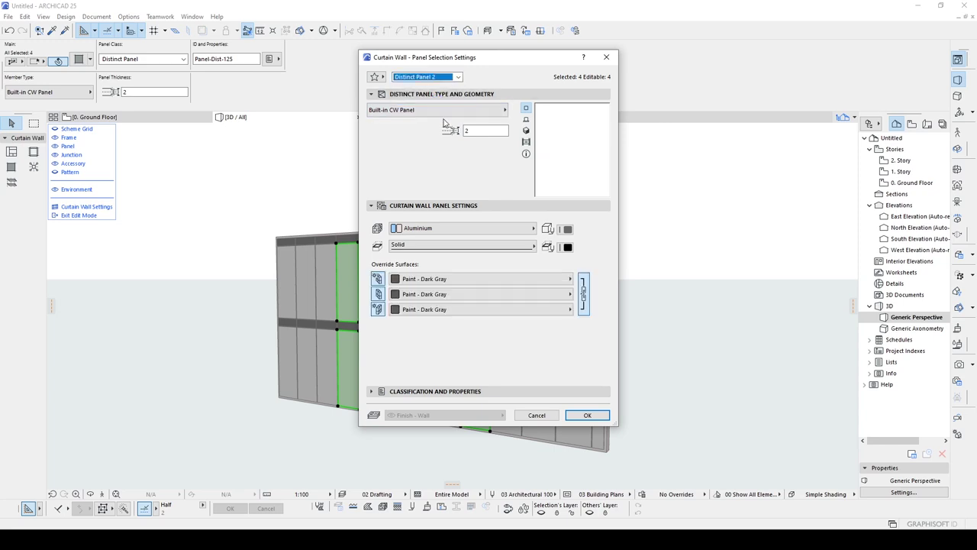
left_click(586, 415)
left_click(658, 374)
scroll(440, 425, "up", 3)
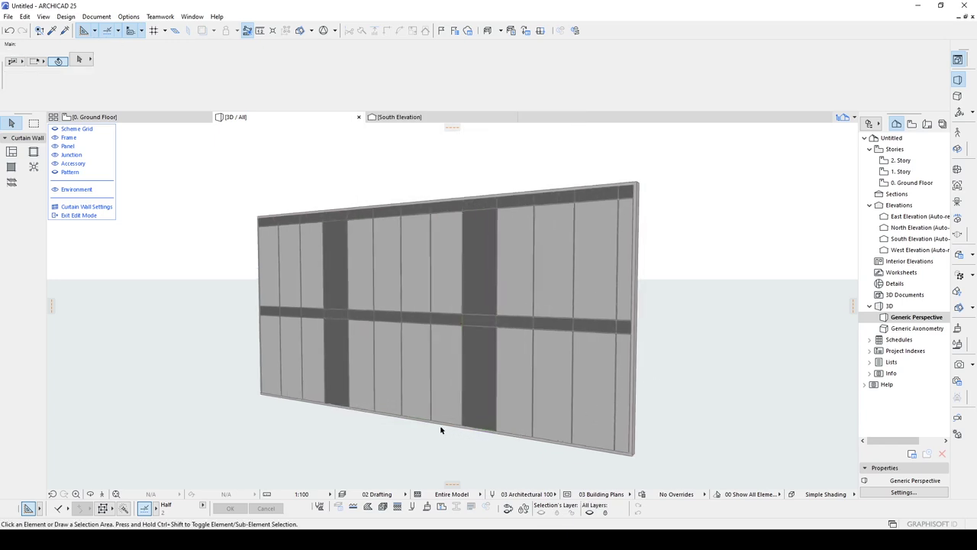
Step: Delete the mullion frame between the sixth and seventh tall panels of the lower row, merging them into one panel
middle_click_drag(440, 428, 427, 386, "shift")
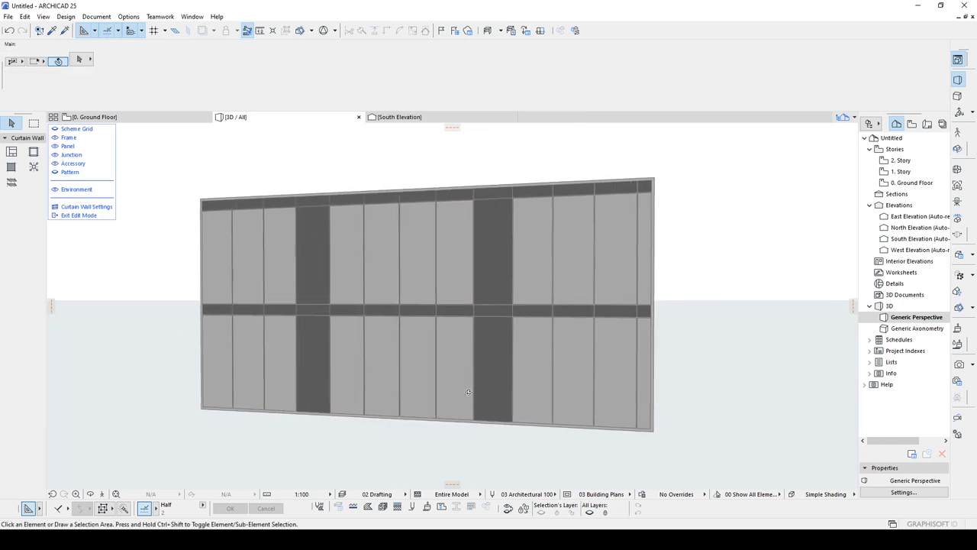
scroll(388, 383, "up", 5)
scroll(397, 382, "up", 1)
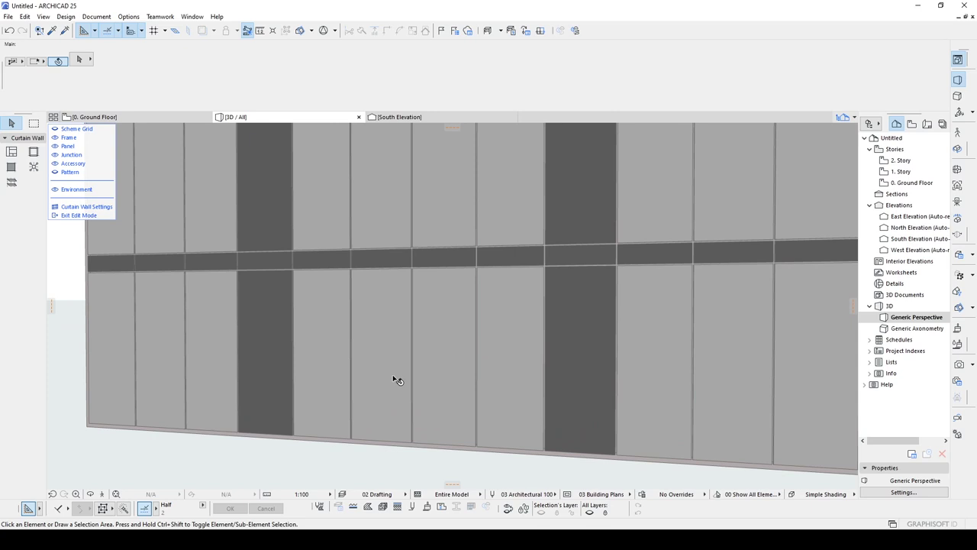
left_click(412, 331)
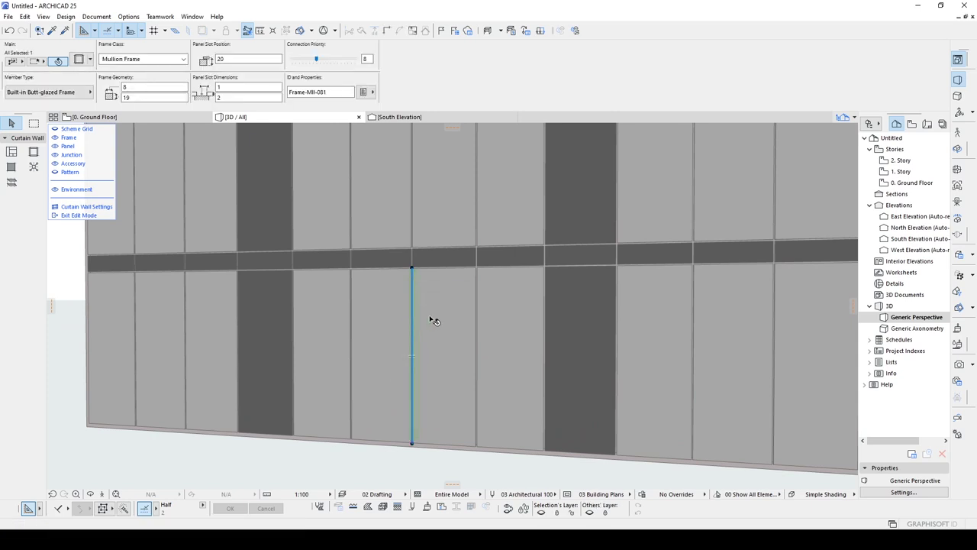
Step: Select the merged lower-row panel and try CW Corner Panel 25 as its member type
left_click(435, 321)
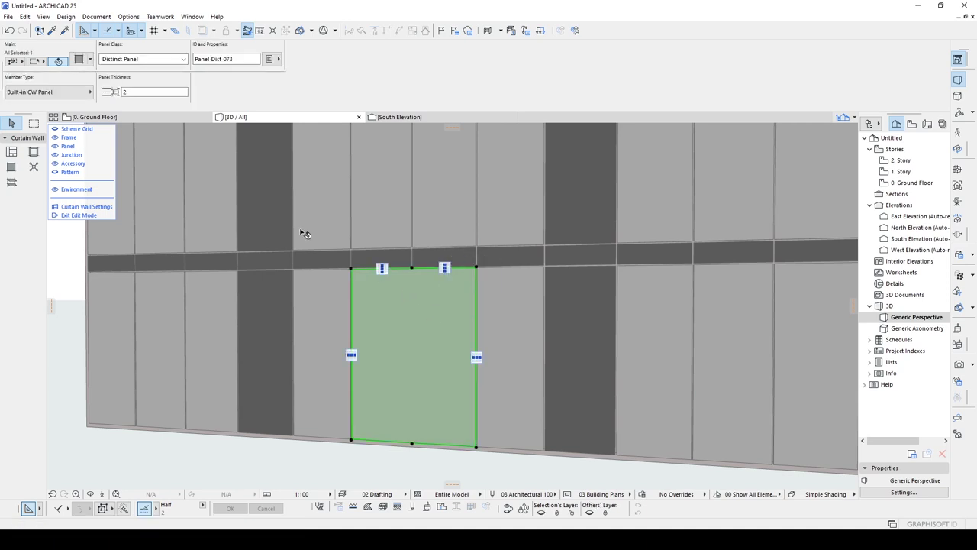
left_click(66, 95)
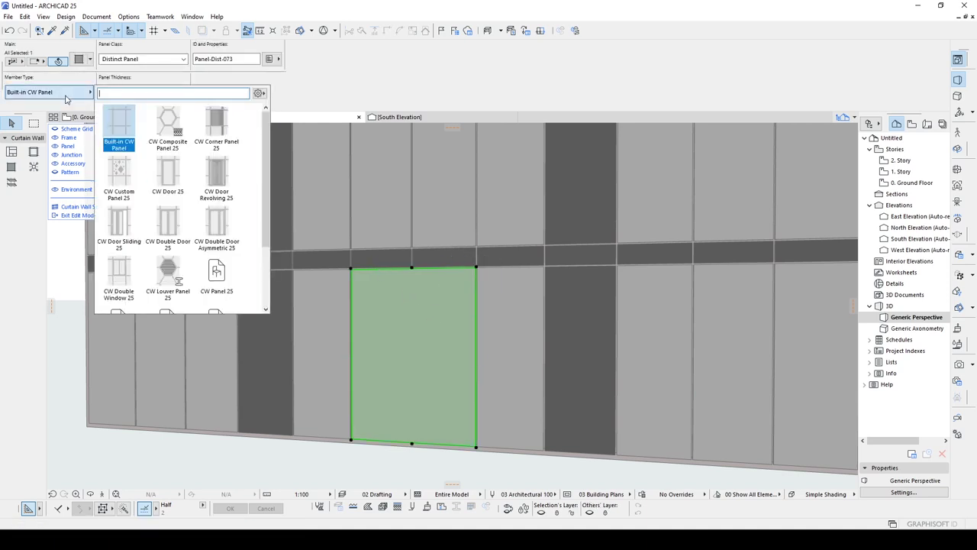
left_click(226, 132)
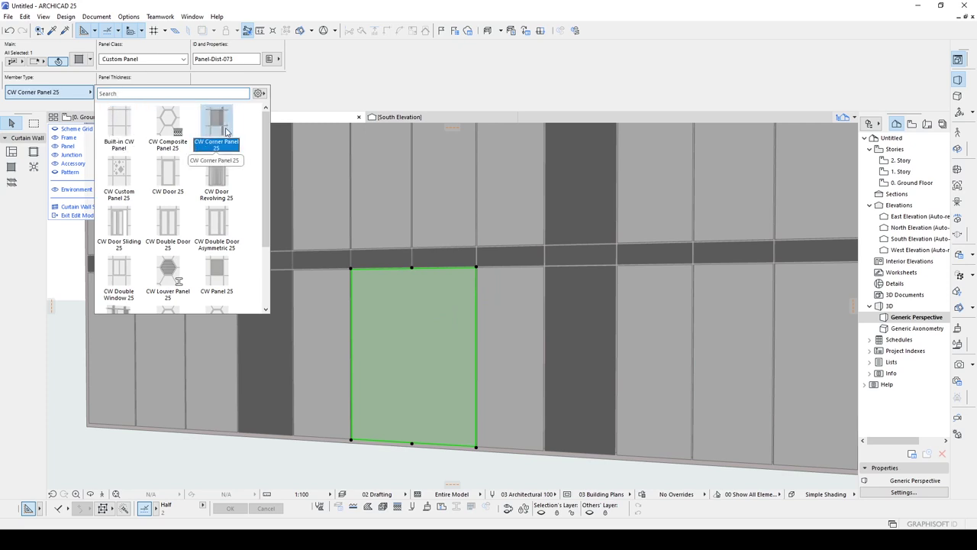
left_click(298, 188)
middle_click_drag(301, 191, 428, 313, "shift")
scroll(427, 313, "up", 2)
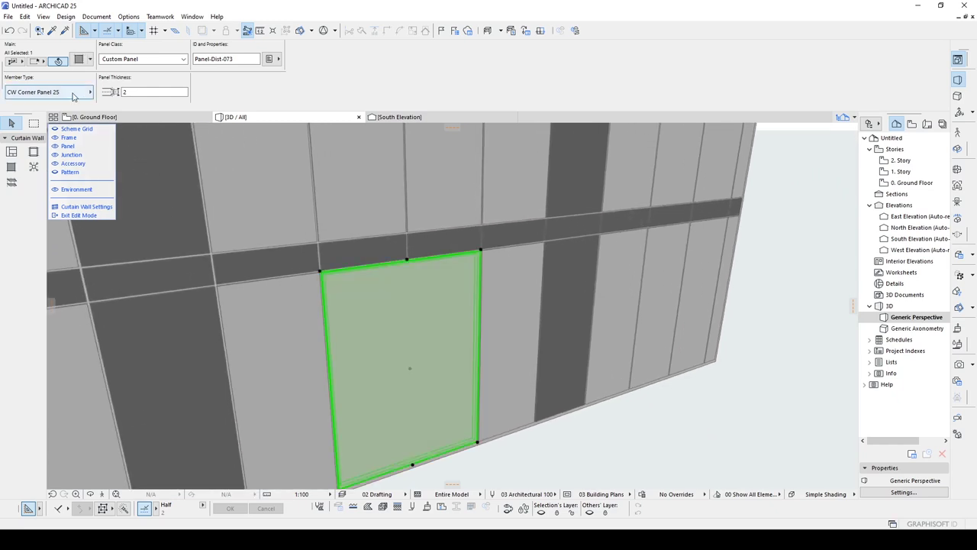
Step: Change the selected merged panel's member type to CW Door Sliding 25 and clear the selection
left_click(73, 93)
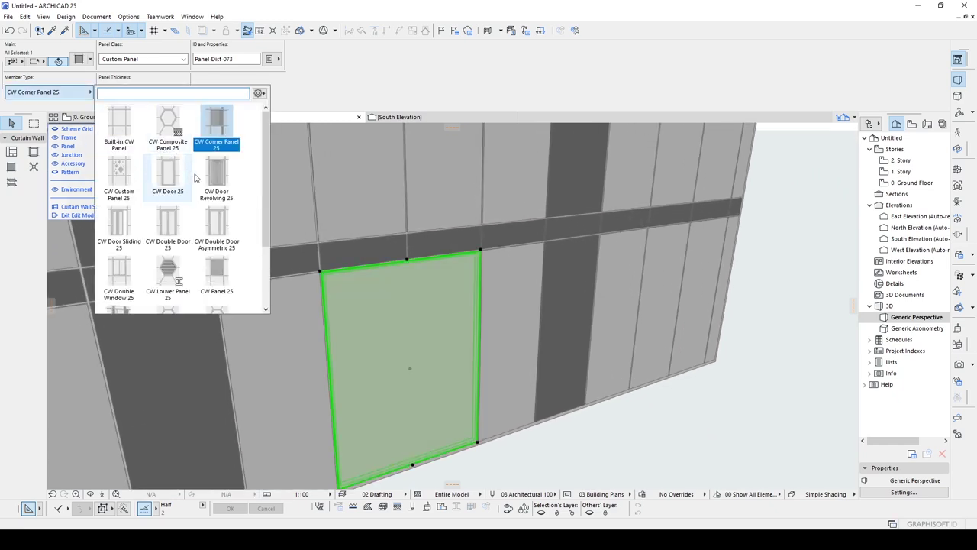
scroll(263, 191, "down", 1)
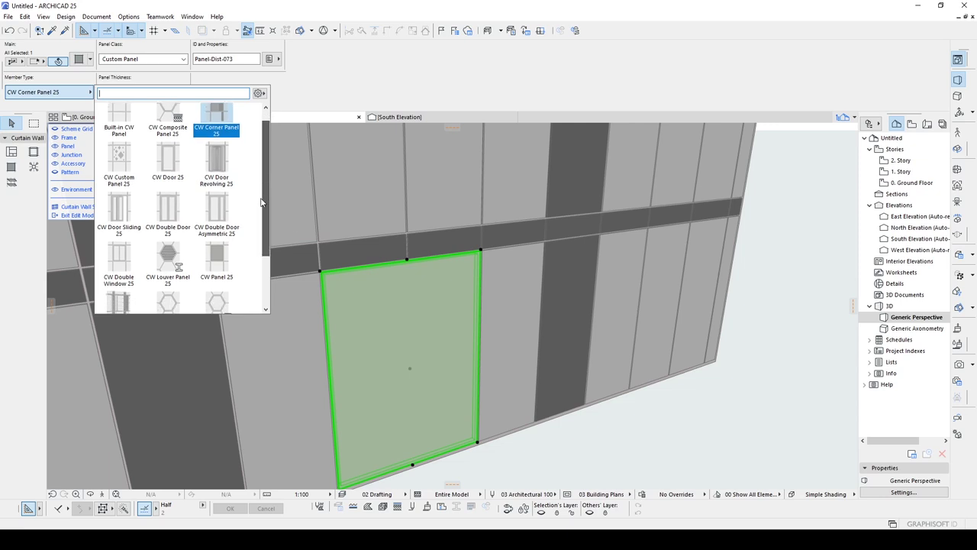
left_click(116, 197)
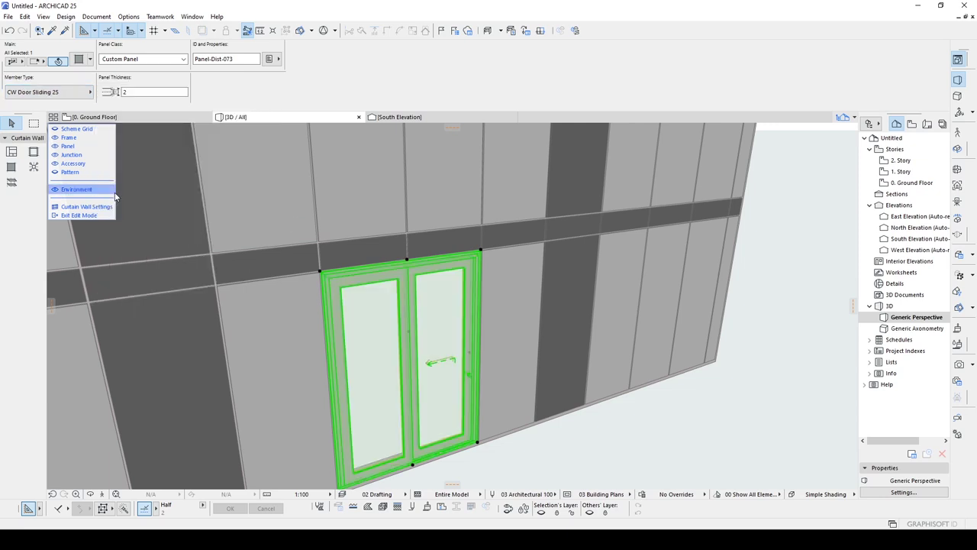
left_click(614, 455)
scroll(615, 384, "down", 5)
middle_click_drag(642, 368, 441, 334, "shift")
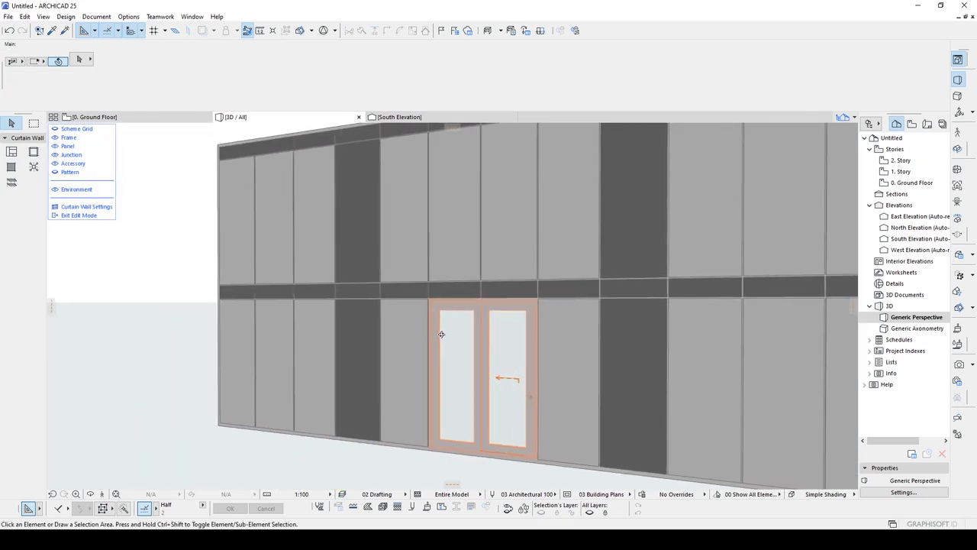
Step: Exit the curtain wall's edit mode and view the whole wall with its sliding door
scroll(526, 349, "down", 8)
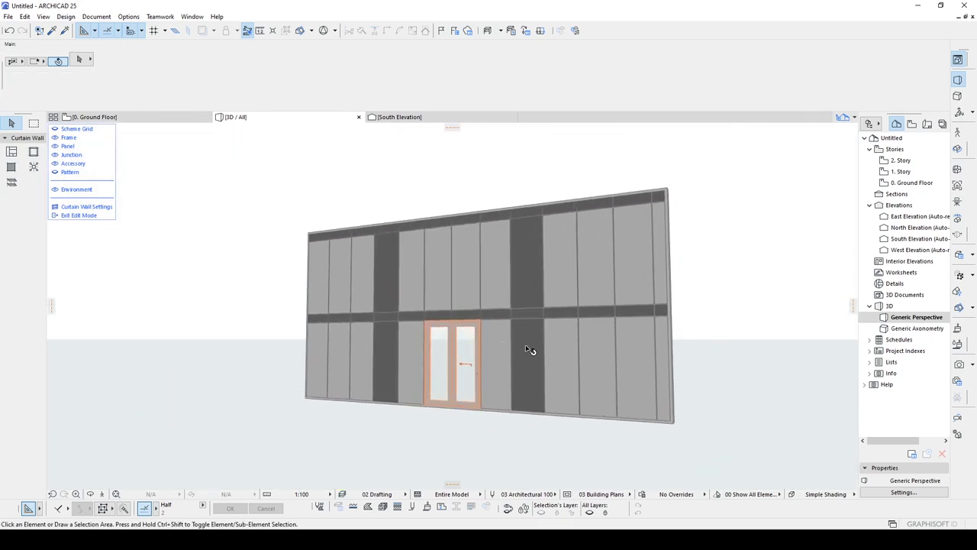
middle_click_drag(530, 350, 567, 357, "shift")
middle_click_drag(691, 348, 734, 307, "shift")
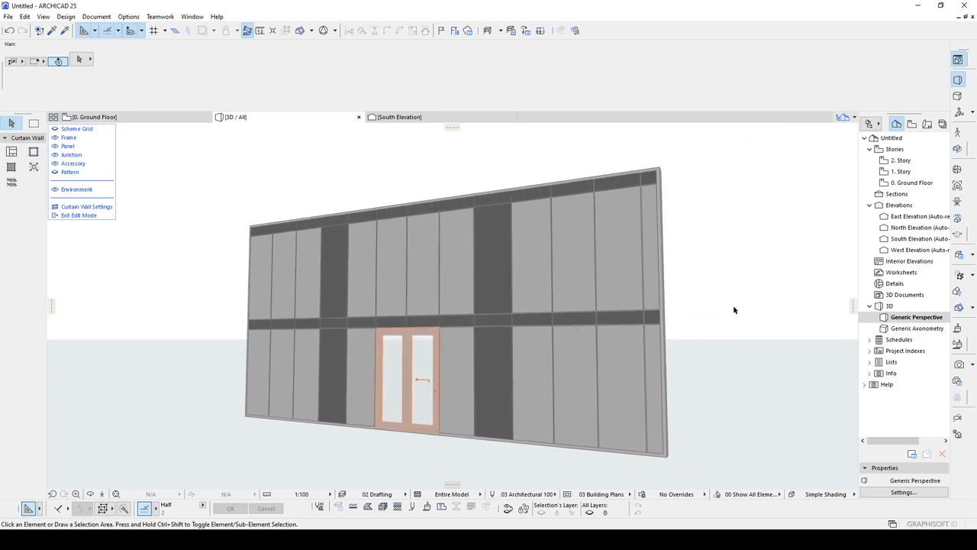
left_click(79, 216)
left_click(243, 287)
scroll(369, 371, "down", 4)
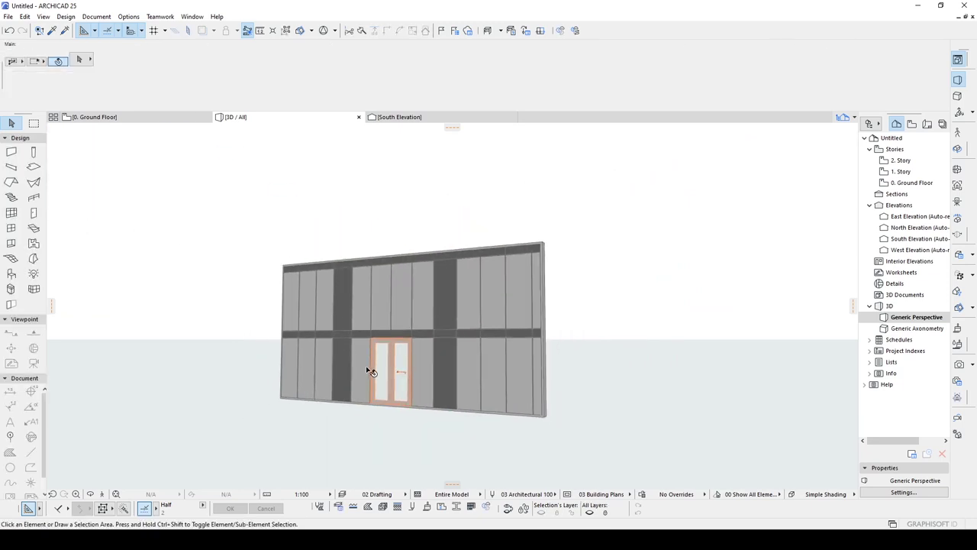
middle_click_drag(369, 371, 665, 346, "shift")
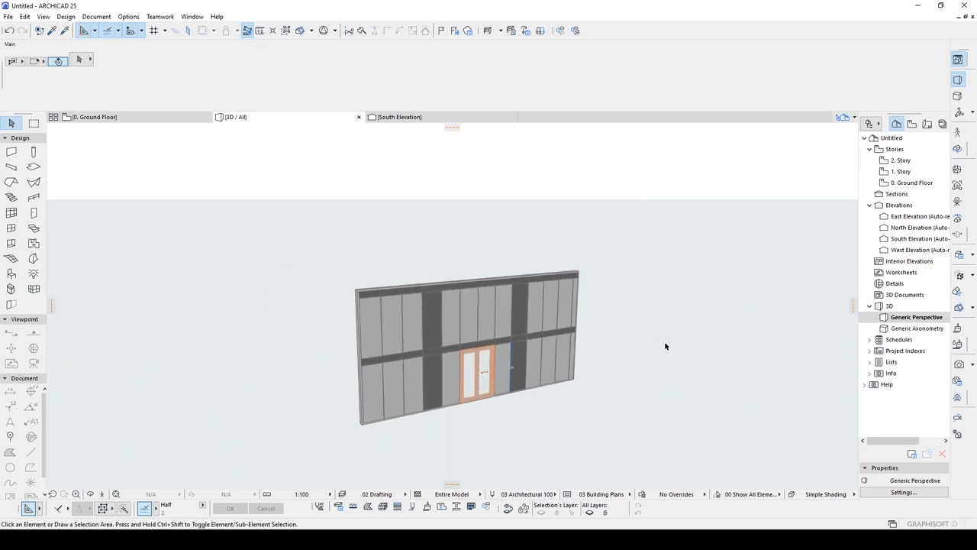
Step: On the ground floor plan, draw a straight horizontal Generic Wall/Shell wall east of the curtain wall, in line with it
left_click(153, 118)
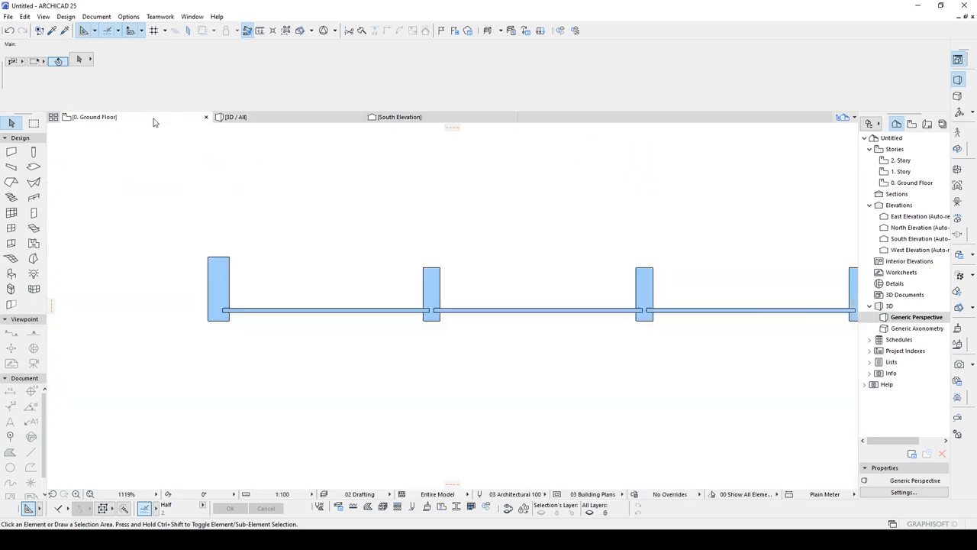
left_click(13, 155)
left_click(251, 59)
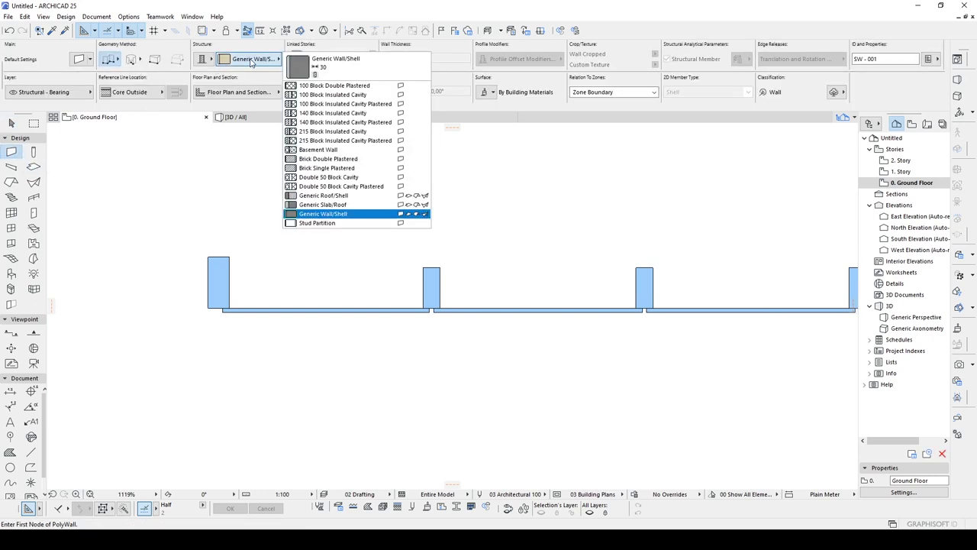
left_click(251, 60)
scroll(412, 367, "down", 5)
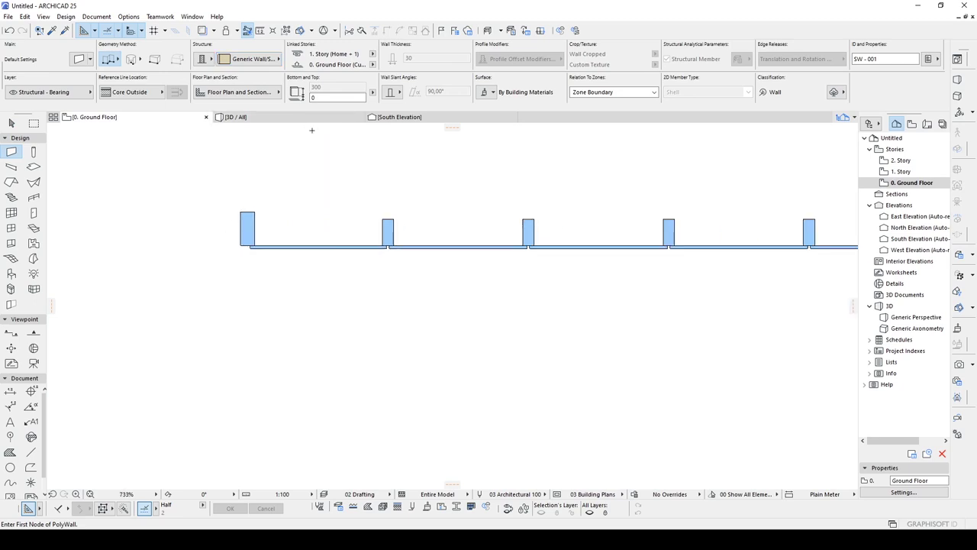
scroll(473, 384, "down", 4)
middle_click_drag(535, 389, 332, 383)
scroll(351, 363, "up", 1)
middle_click_drag(353, 362, 364, 360)
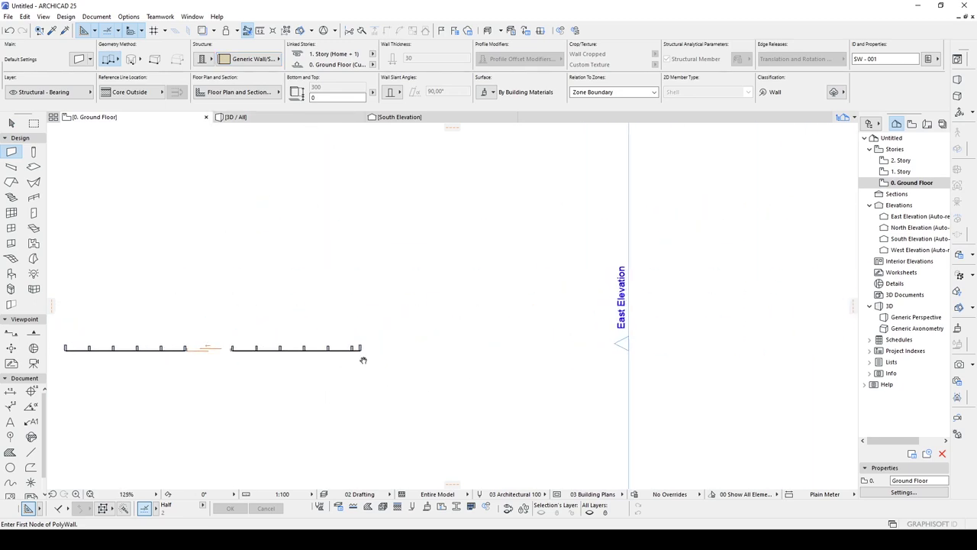
left_click(387, 349)
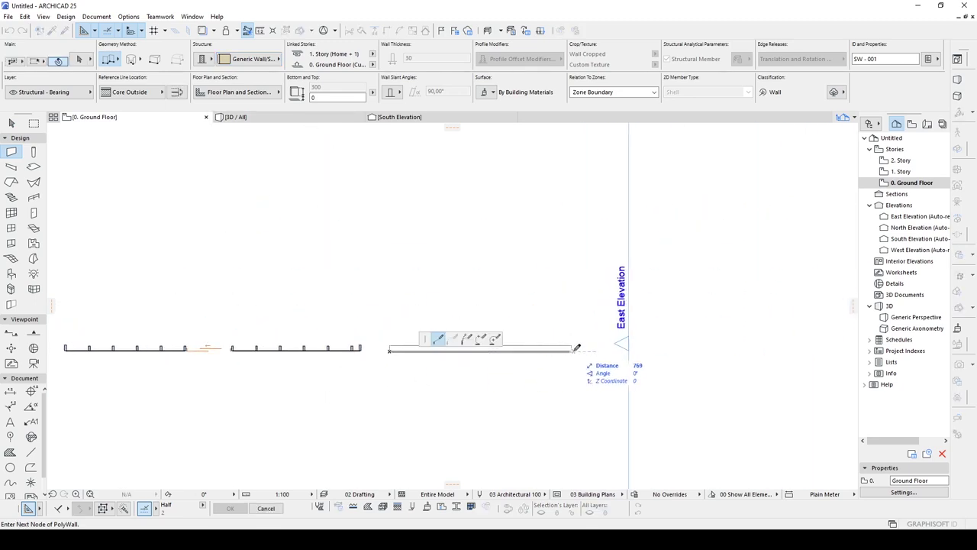
double_click(595, 349)
key("Escape")
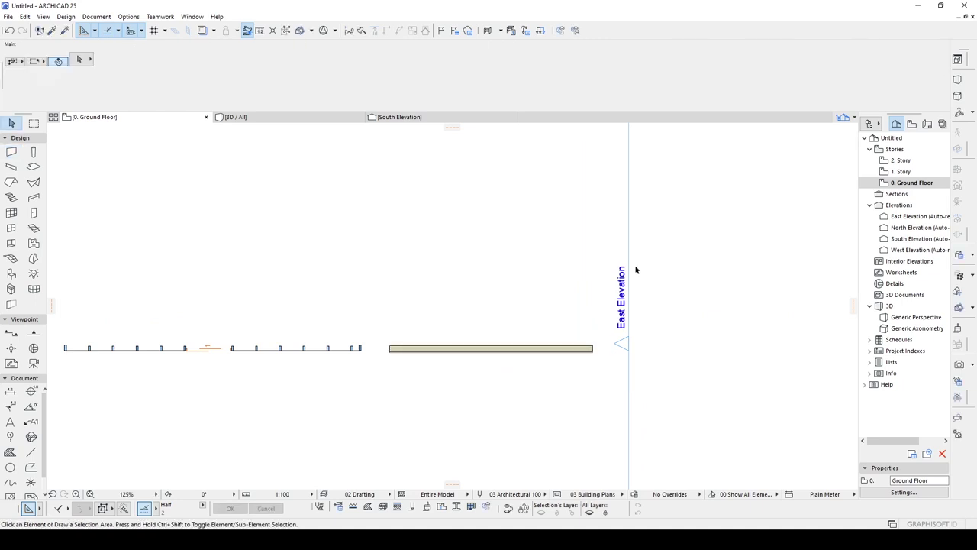
Step: Move the East Elevation marker south along its line, clear of the new wall's east end
left_click(630, 258)
scroll(630, 259, "down", 5)
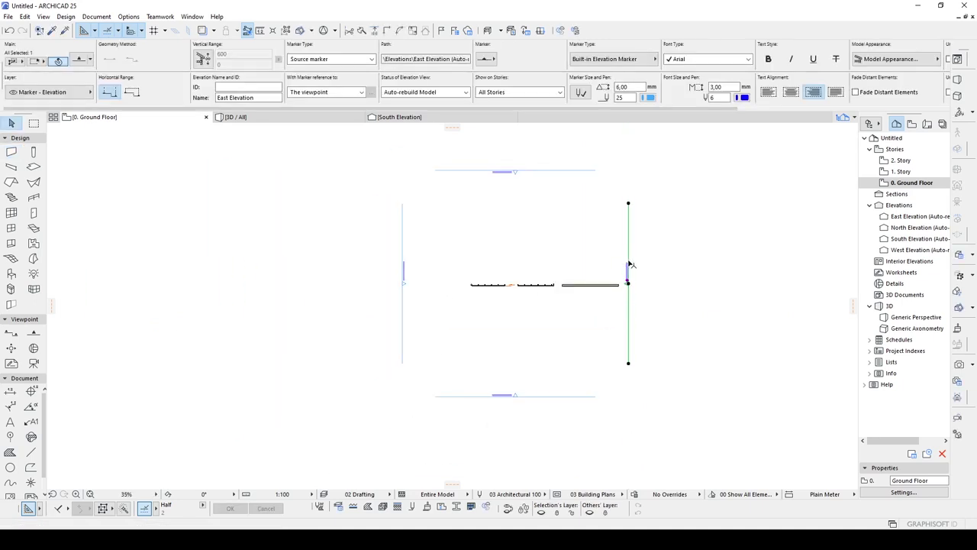
left_click_drag(629, 249, 630, 363)
left_click(619, 266)
scroll(613, 266, "up", 7)
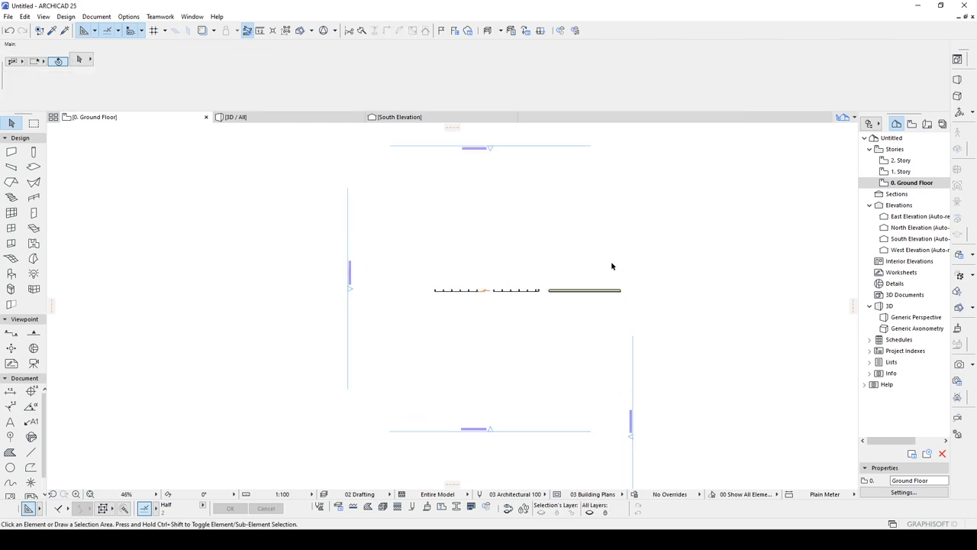
scroll(584, 331, "up", 3)
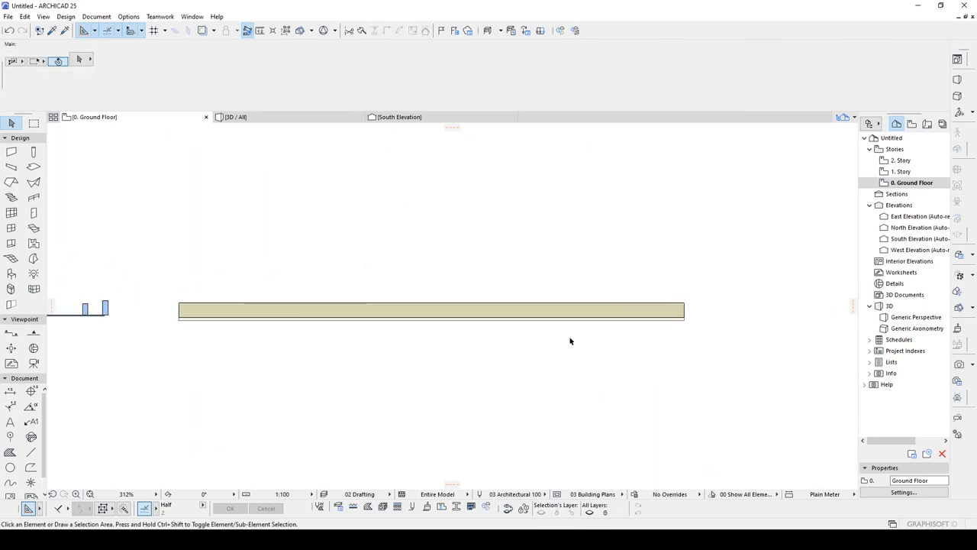
Step: Select the new wall in plan and show it in the 3D view, seen from its front face
mouse_move(303, 125)
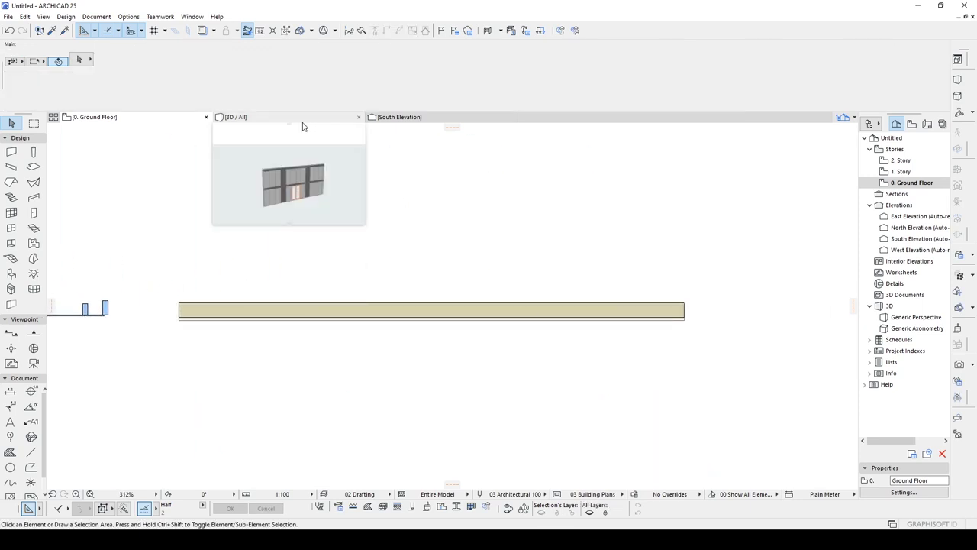
left_click(328, 308)
right_click(328, 310)
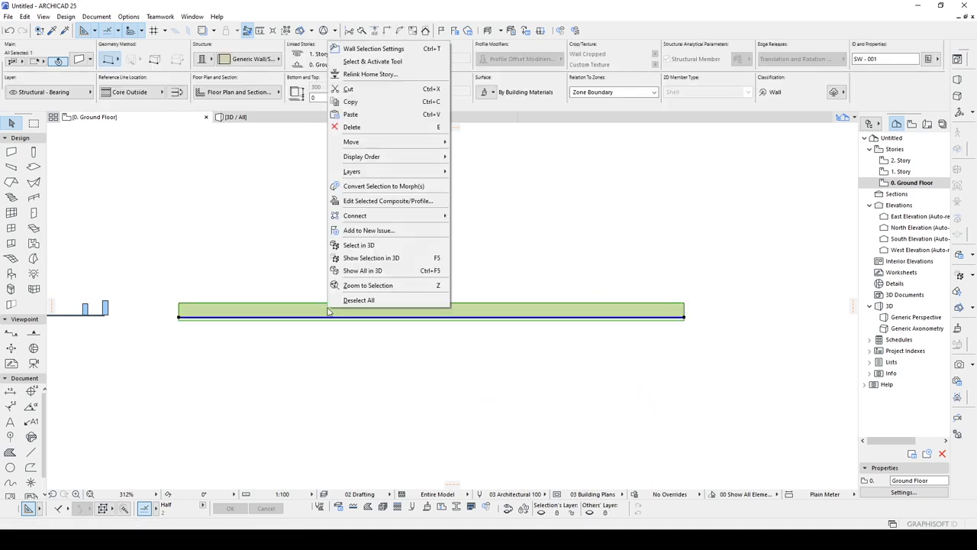
left_click(355, 244)
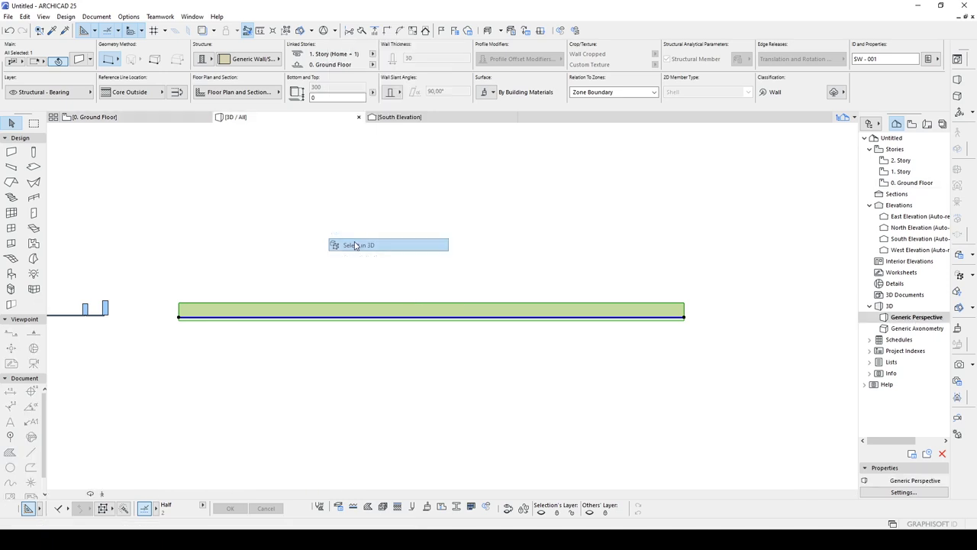
middle_click_drag(642, 273, 293, 369, "shift")
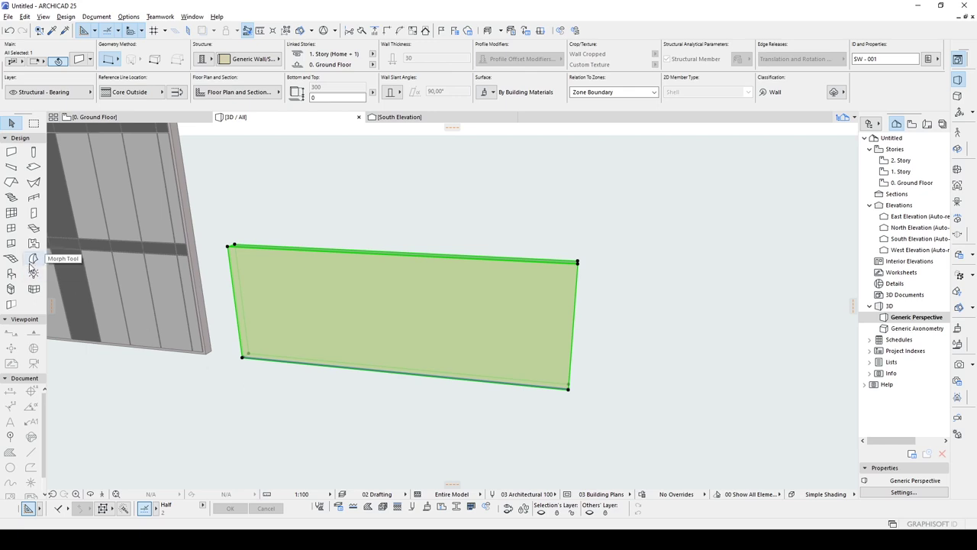
Step: Draw a rotated rectangle morph across the wall's front face, slanting down past its lower edge, about 346 long and about 21 wide
left_click(34, 260)
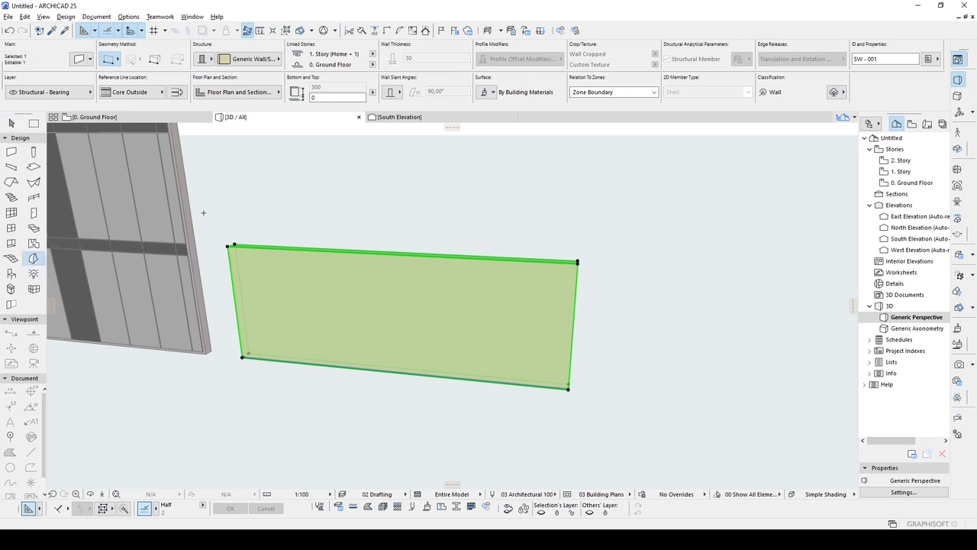
scroll(314, 324, "up", 1)
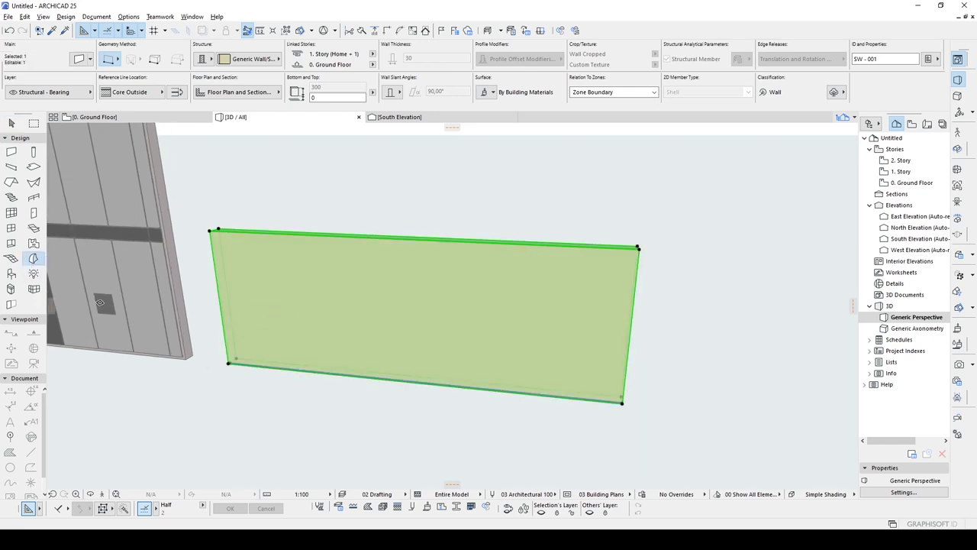
key("Escape")
key("Escape")
left_click(33, 260)
scroll(323, 284, "up", 2)
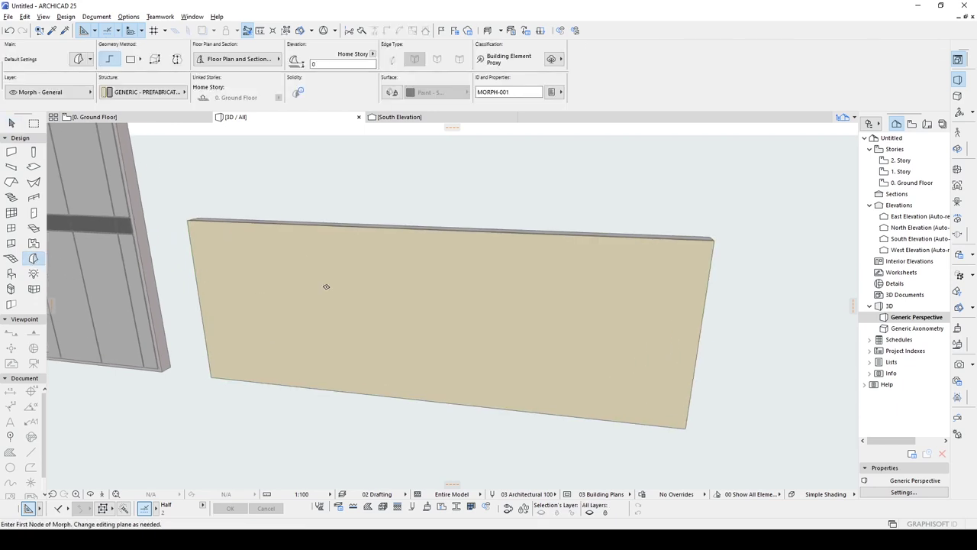
left_click(132, 60)
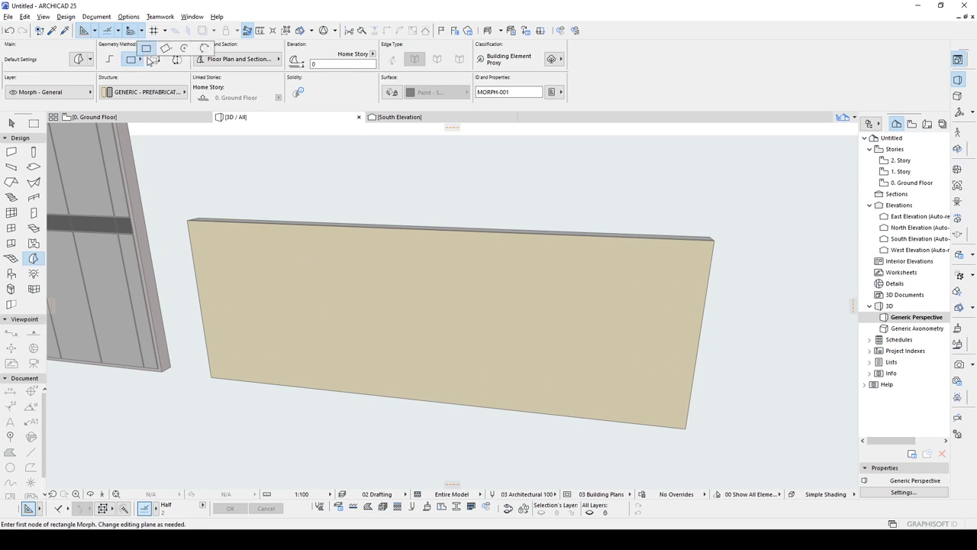
left_click(165, 48)
left_click(310, 252)
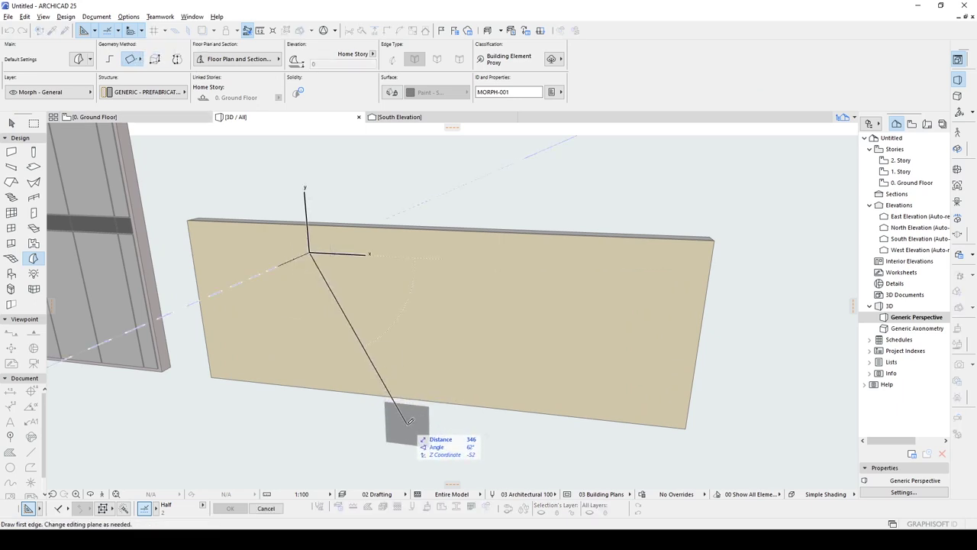
left_click(407, 424)
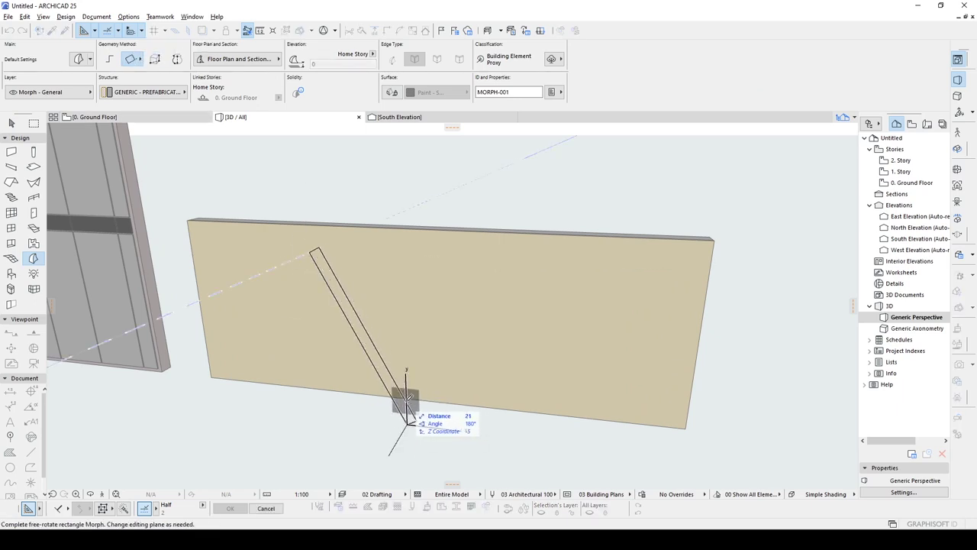
left_click(405, 401)
key("Escape")
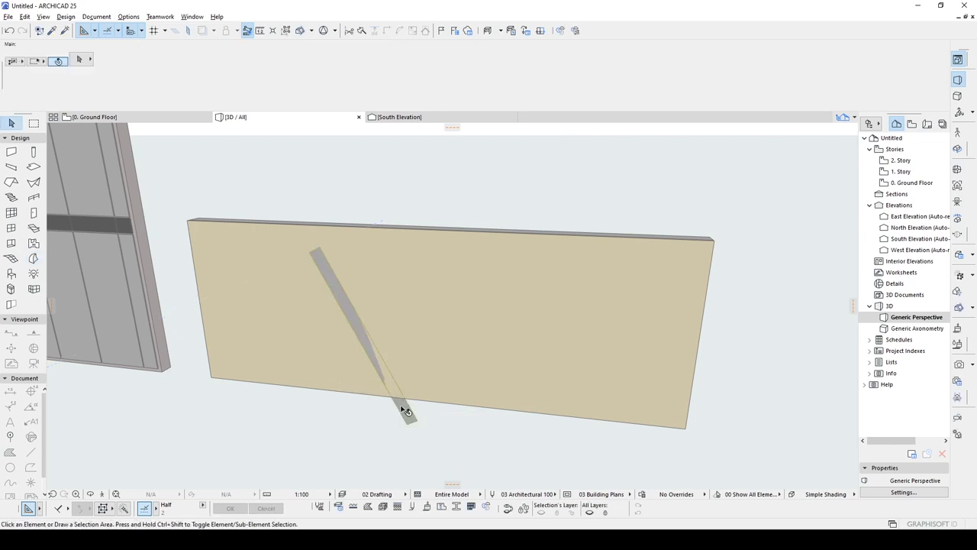
Step: Extrude the slanted rectangle morph perpendicular to its face into a thin solid bar
left_click(405, 411)
left_click(404, 407)
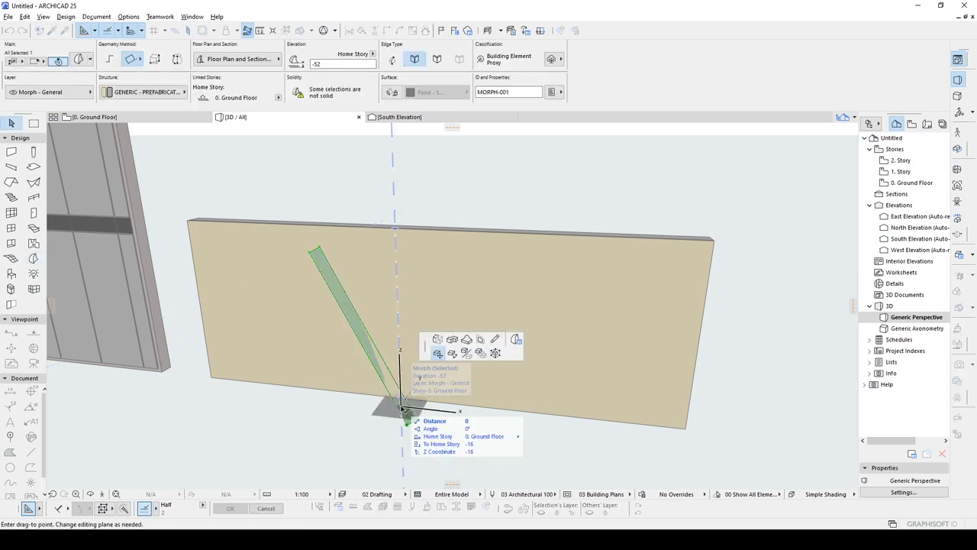
left_click(438, 353)
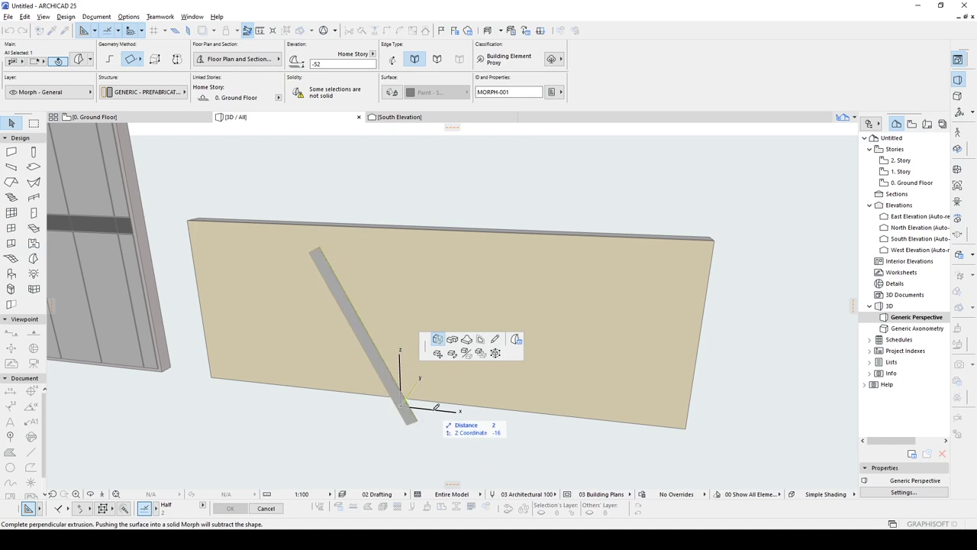
left_click(437, 404)
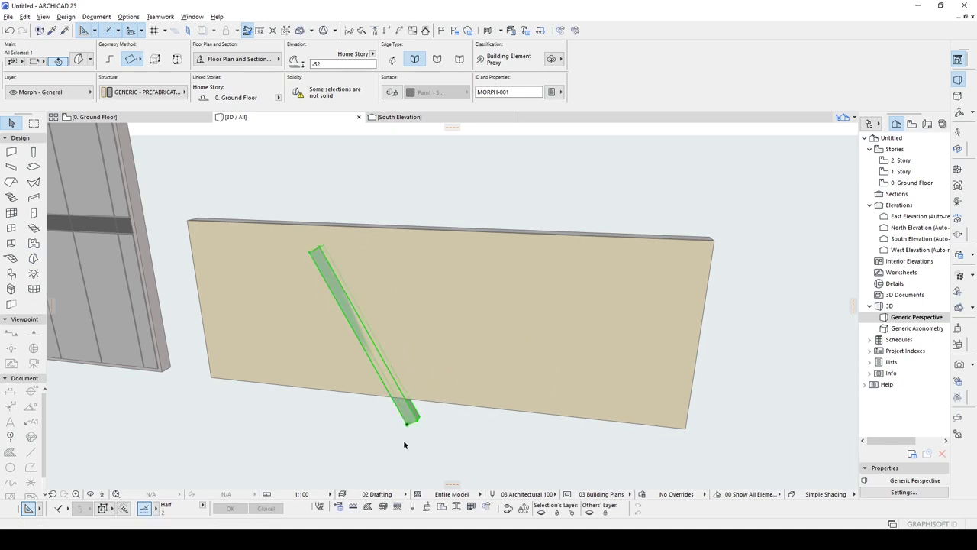
Step: Delete the slanted morph bar from the wall's front face
right_click(411, 435)
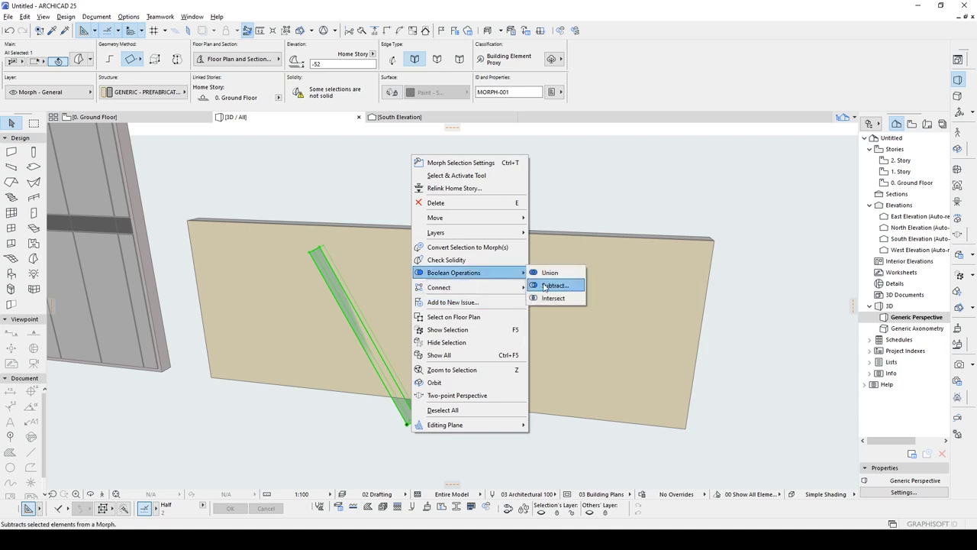
left_click(324, 448)
left_click_drag(435, 445, 401, 416)
key("Delete")
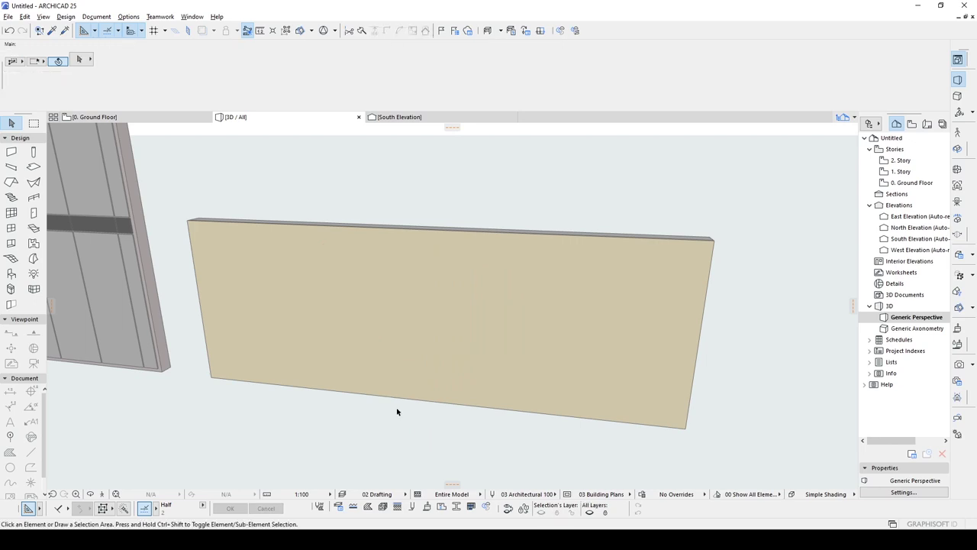
Step: Place a rectangular opening 2 wide and 300 high through the plain wall near its left end, starting at the top edge
scroll(393, 408, "down", 3)
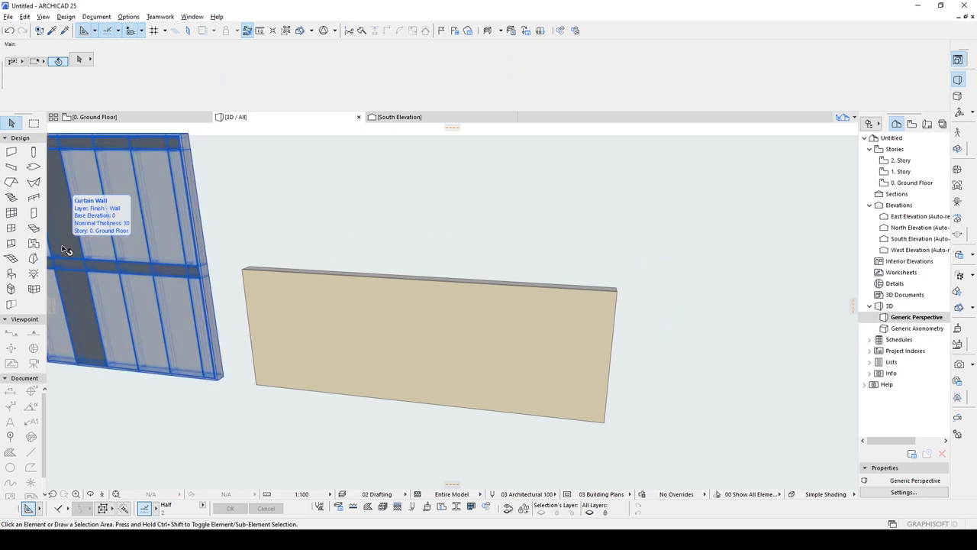
left_click(12, 244)
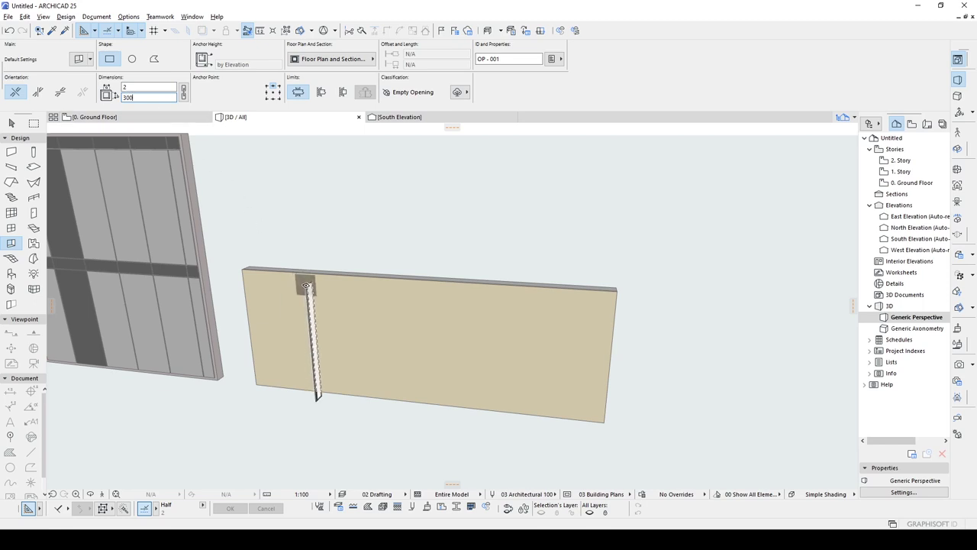
middle_click_drag(316, 278, 333, 297, "shift")
scroll(332, 297, "up", 2)
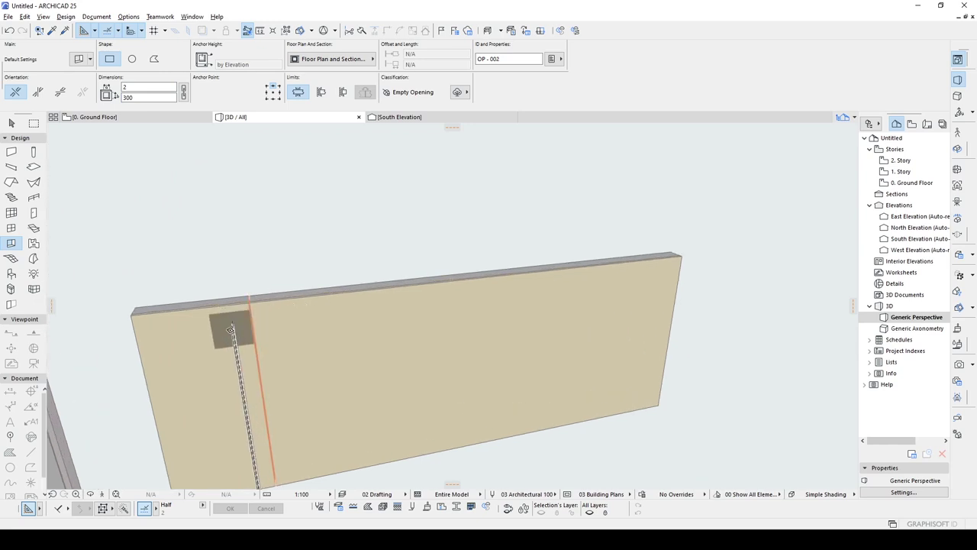
middle_click_drag(229, 320, 294, 300, "shift")
mouse_move(309, 403)
middle_mouse_down("shift")
mouse_move(283, 364)
mouse_move(507, 458)
mouse_move(526, 394)
mouse_move(291, 399)
middle_mouse_up("shift")
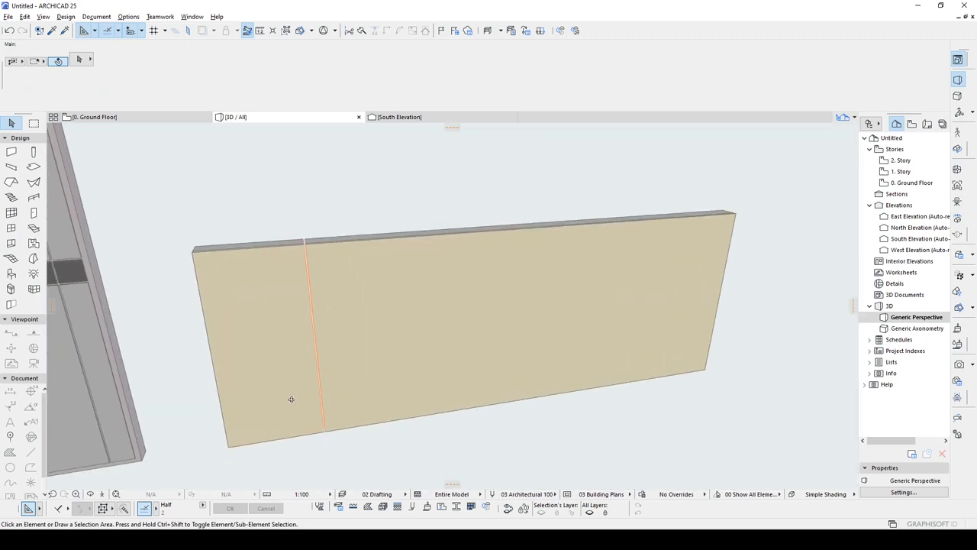
Step: Multiply the narrow vertical opening along the wall to its far end, using Increment and Spread with a spacing of 100
left_click(310, 265)
middle_click_drag(311, 264, 332, 374, "shift")
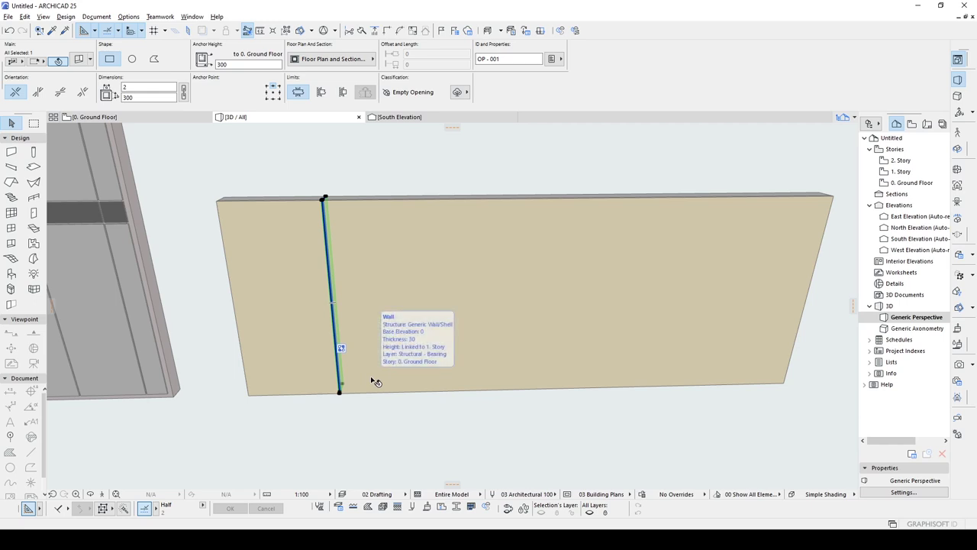
key("ctrl+u")
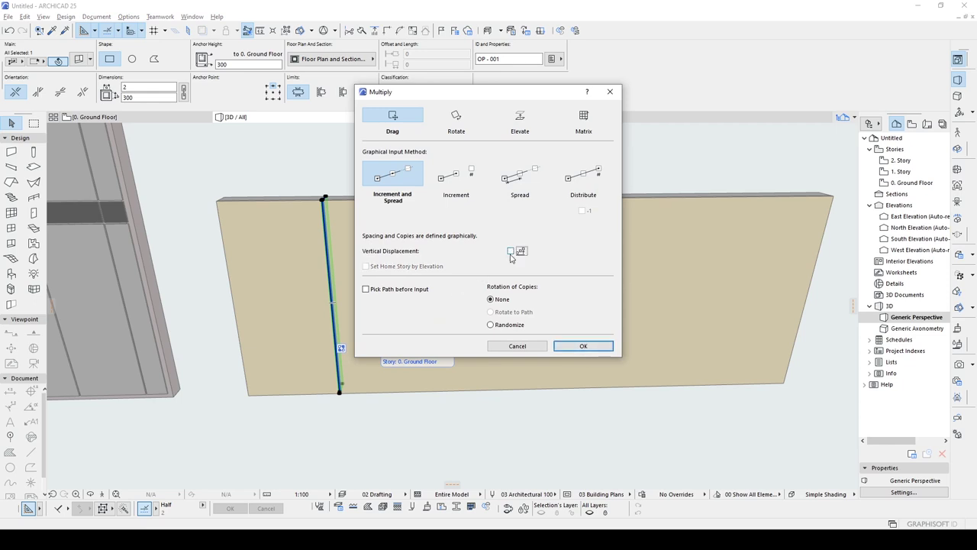
left_click(575, 348)
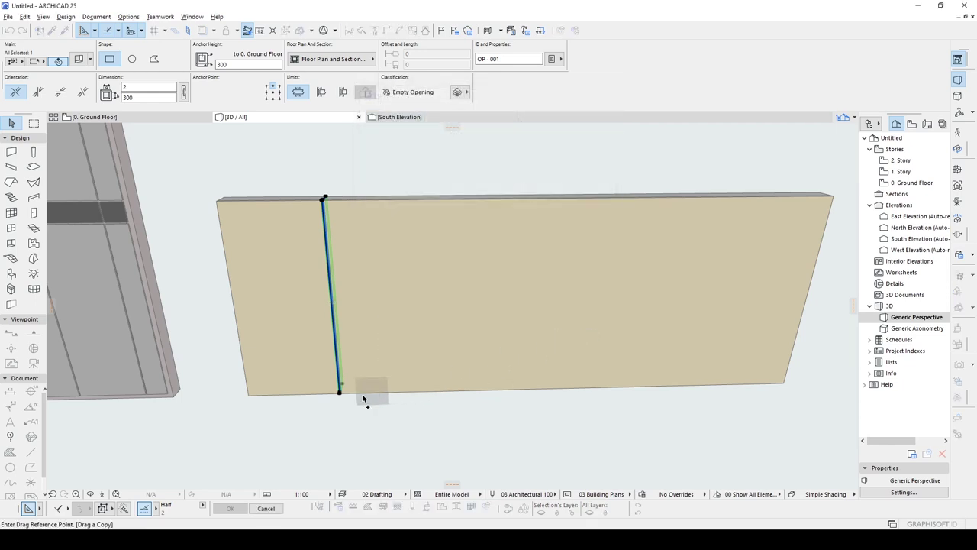
left_click(343, 407)
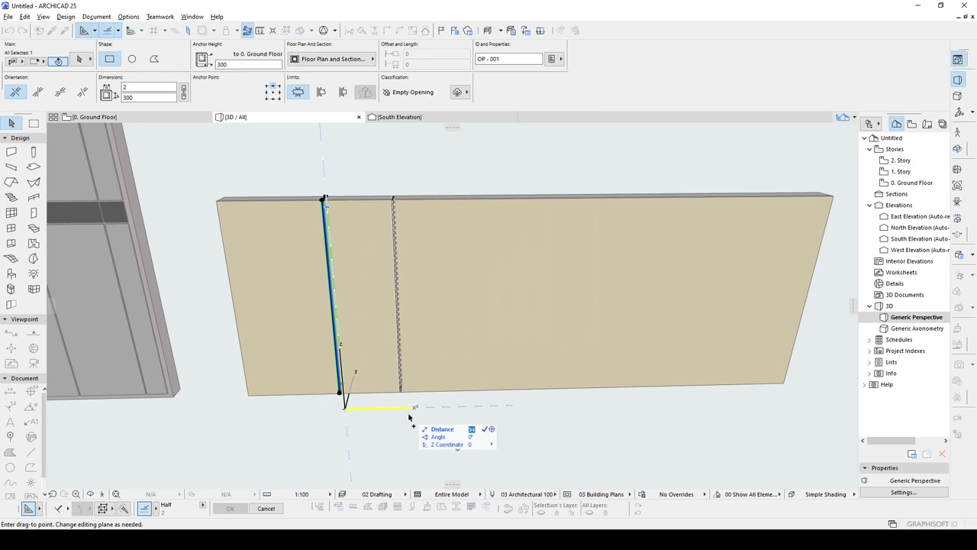
type("100")
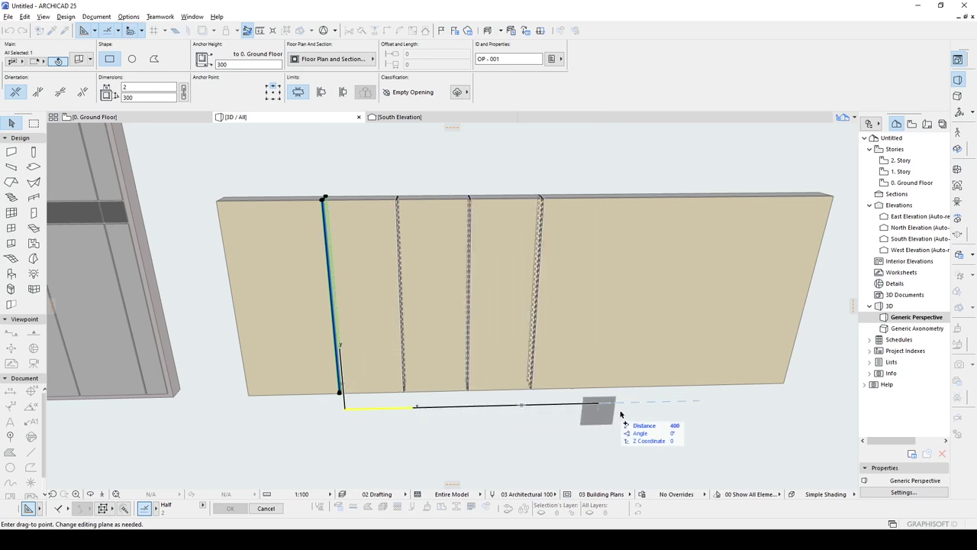
left_click(787, 412)
left_click(581, 443)
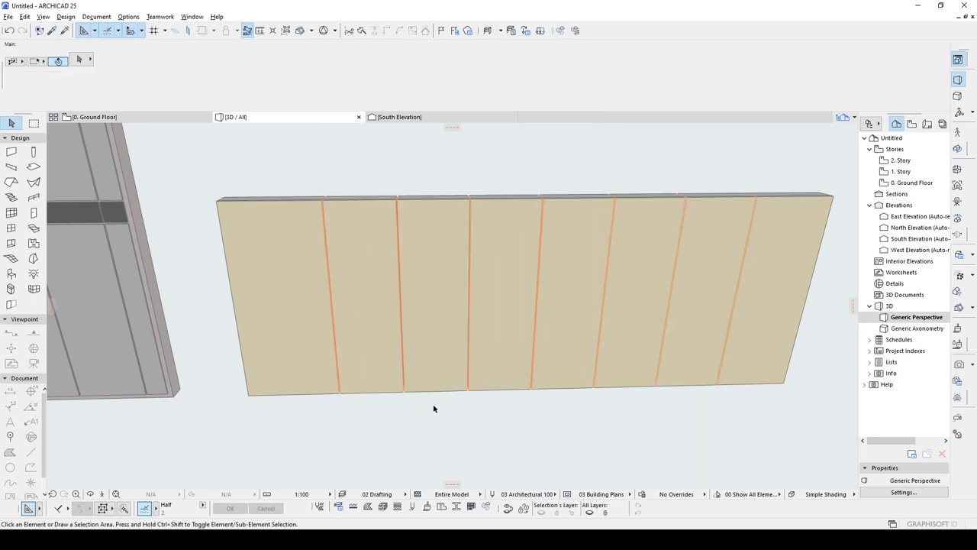
Step: Place another 2 by 300 rectangular opening in the wall's last bay, anchored slightly below the top edge
middle_click_drag(393, 397, 515, 327, "shift")
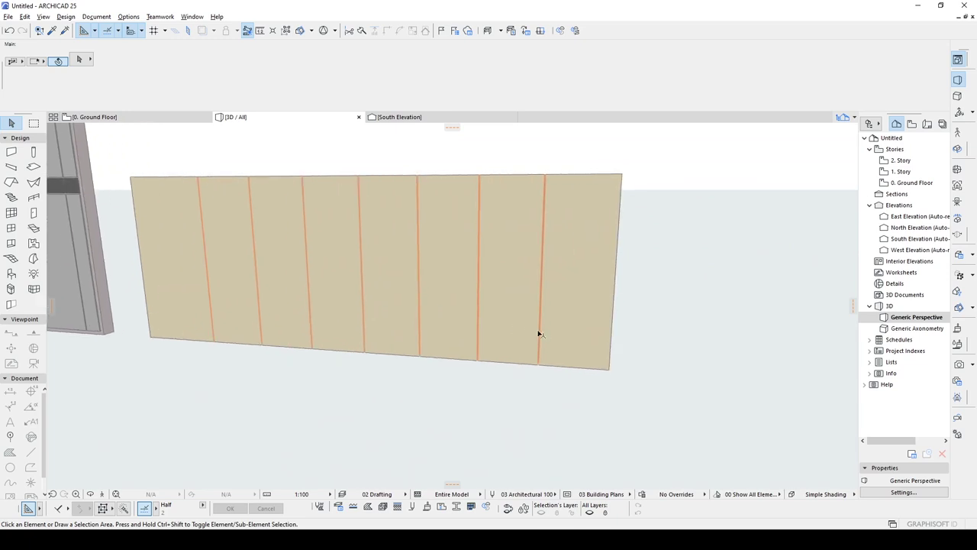
left_click(539, 332)
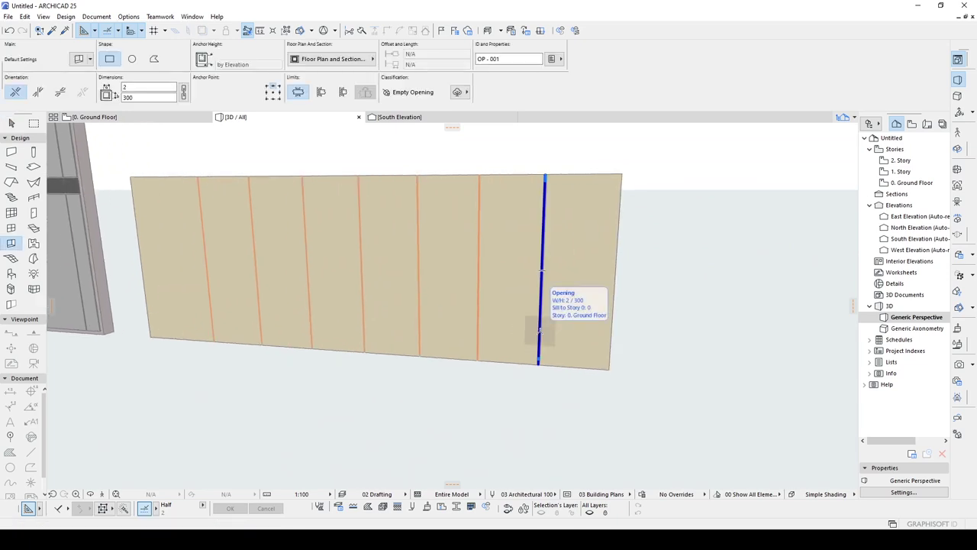
left_click_drag(539, 332, 585, 206)
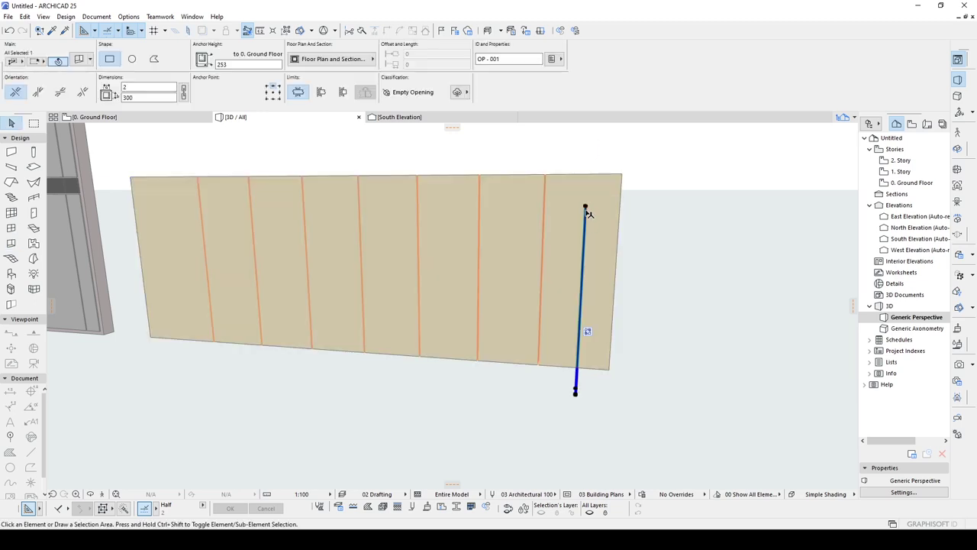
Step: Rotate the new opening about its upper end until it runs horizontally past the wall's right end
left_click(585, 208)
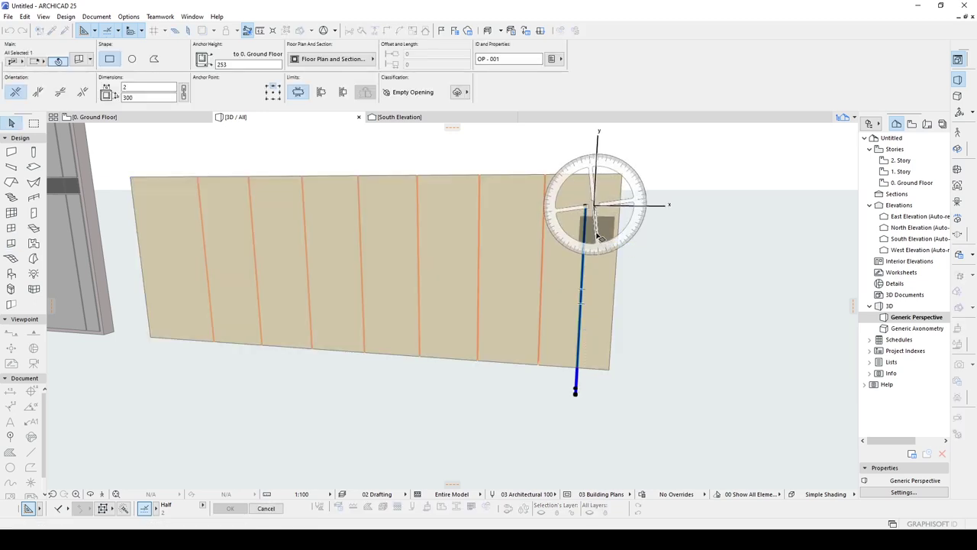
left_click(599, 238)
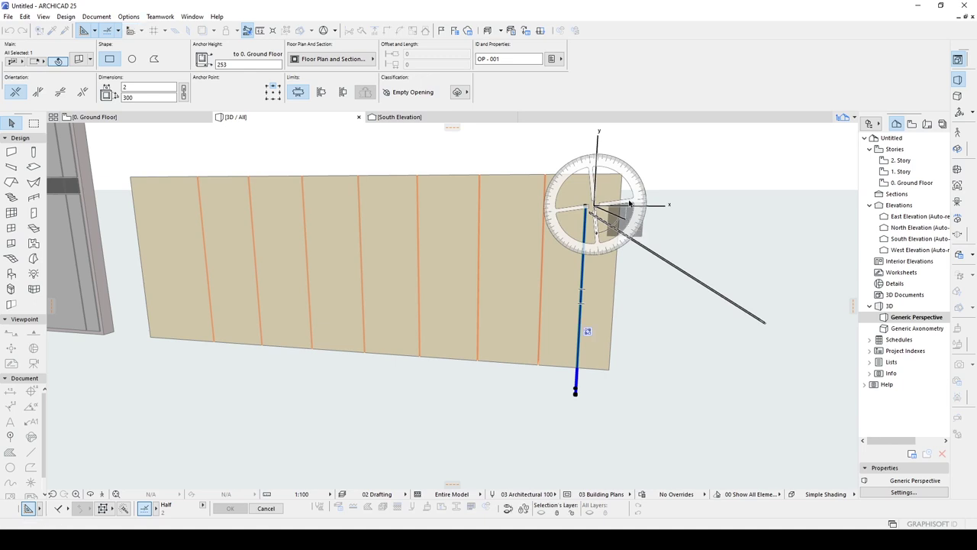
left_click(629, 204)
middle_click_drag(814, 226, 780, 246, "shift")
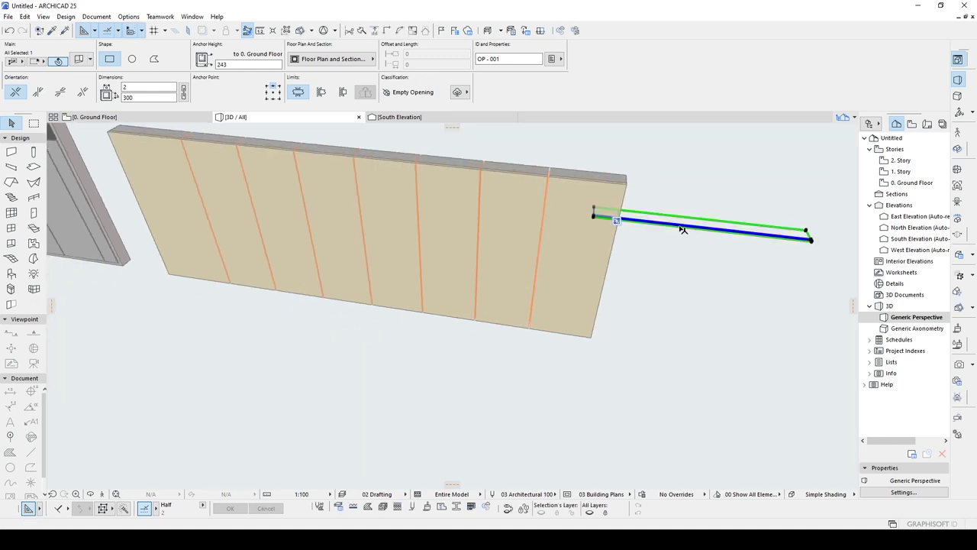
left_click(601, 220)
left_click(639, 264)
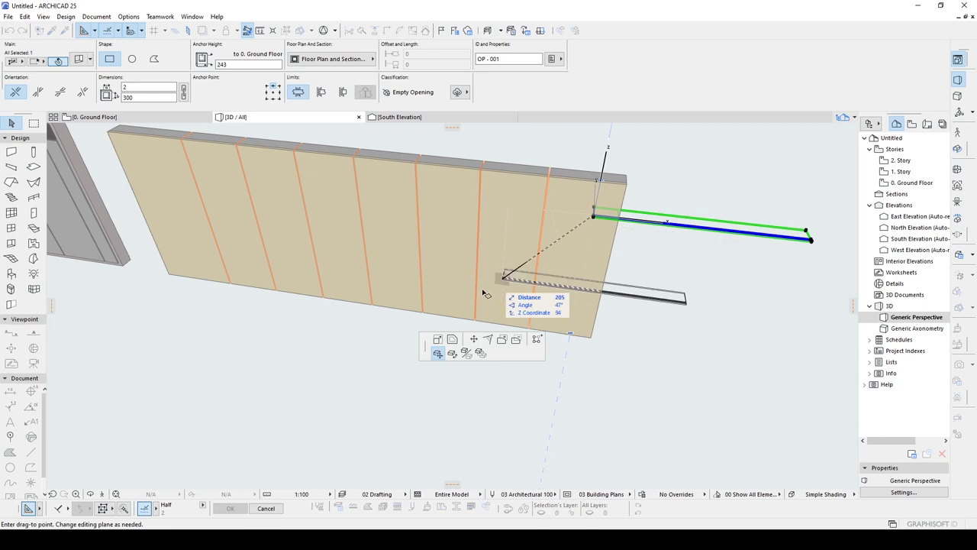
left_click(453, 339)
key("Escape")
scroll(606, 218, "up", 8)
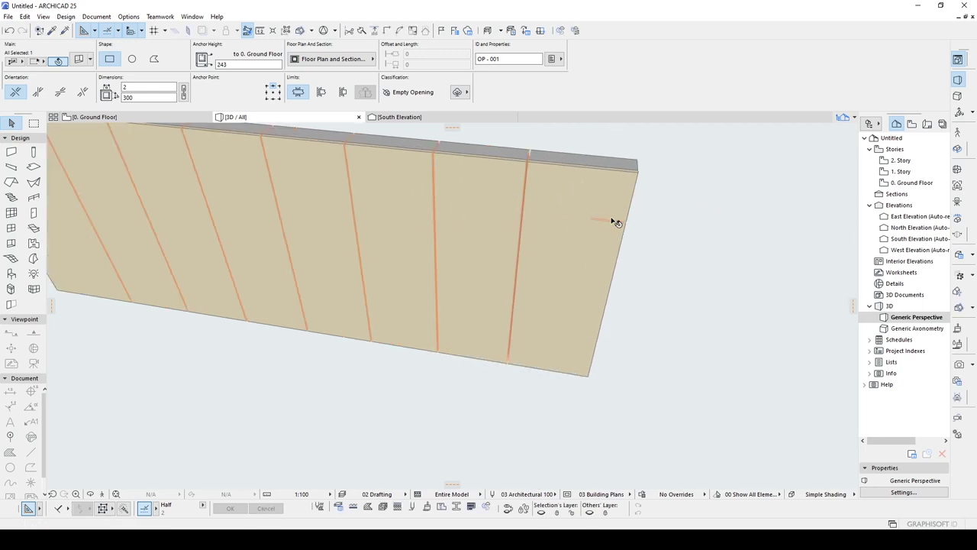
scroll(560, 229, "up", 2)
scroll(558, 229, "down", 1)
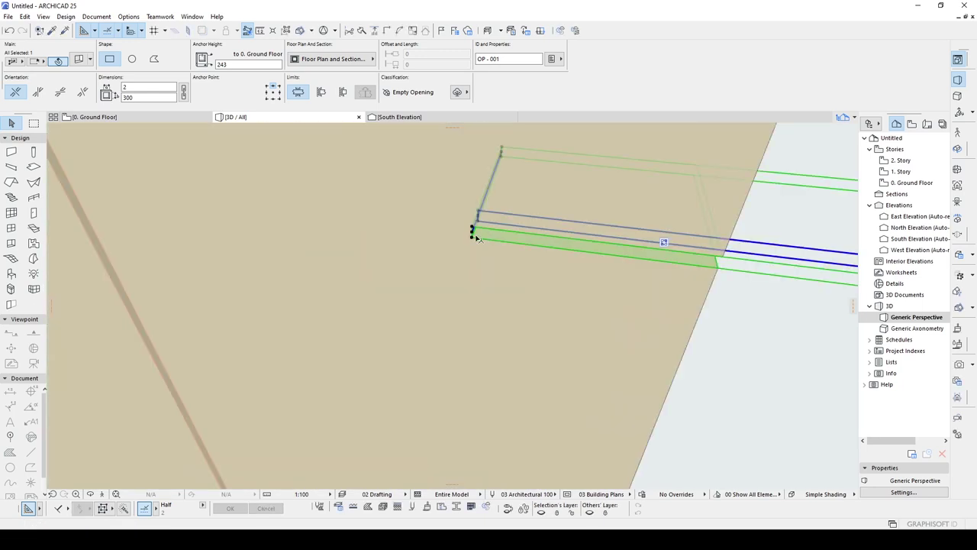
left_click(472, 232)
middle_click_drag(473, 232, 420, 192, "shift")
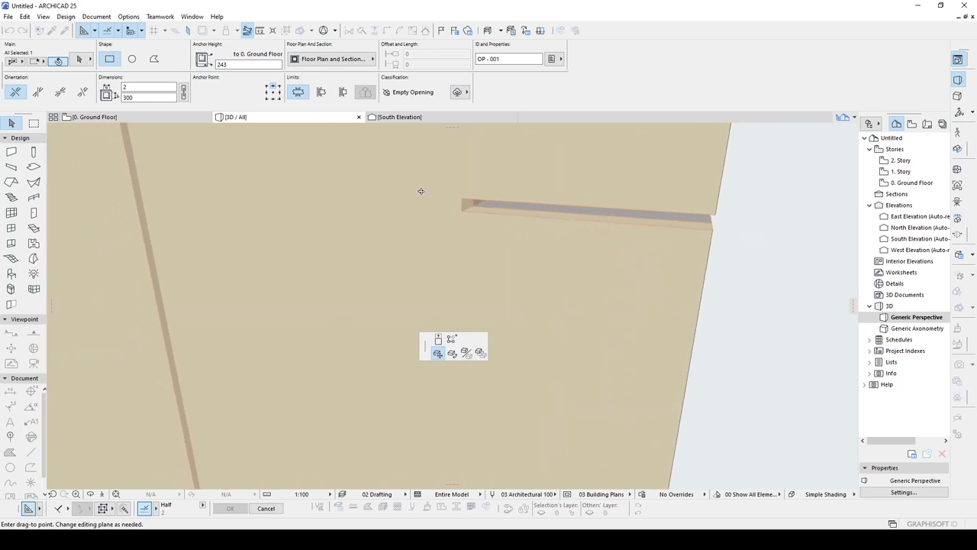
key("Escape")
scroll(473, 200, "up", 4)
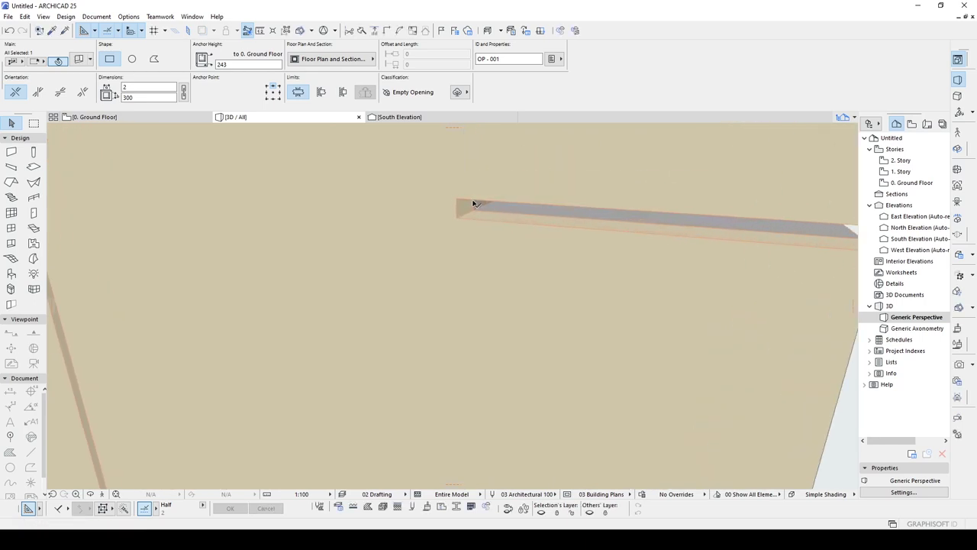
Step: Stretch the horizontal opening's inner end across the wall to its opposite end, giving the opening a length of 1114
left_click(475, 200)
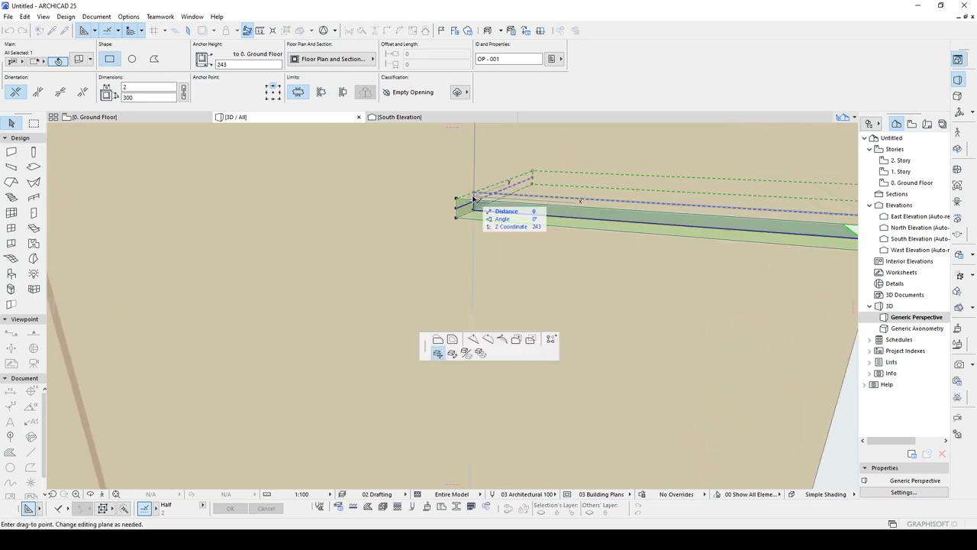
left_click(438, 341)
scroll(443, 277, "down", 10)
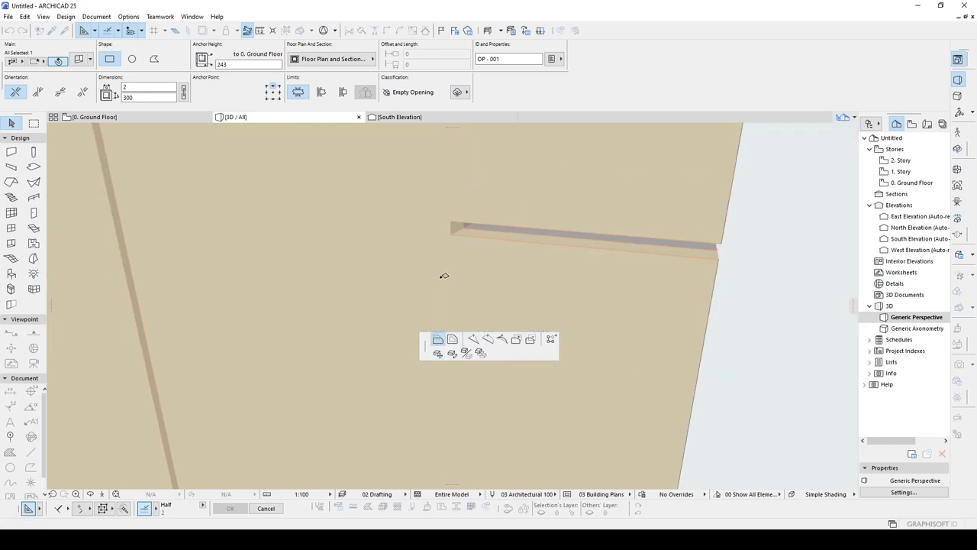
middle_click_drag(262, 255, 422, 280)
left_click(258, 238)
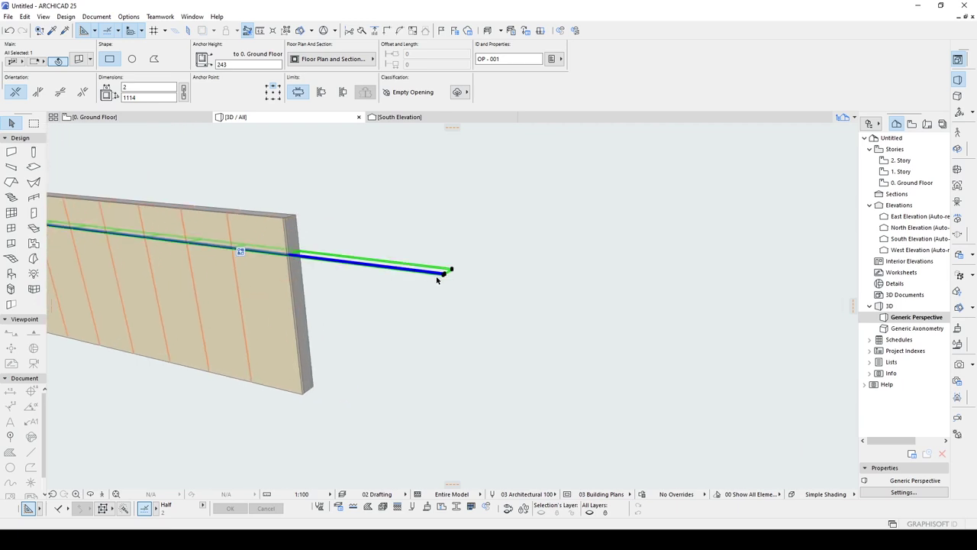
Step: Open the South Elevation and move its right-hand limit well past the end of the plain wall
scroll(444, 278, "up", 8)
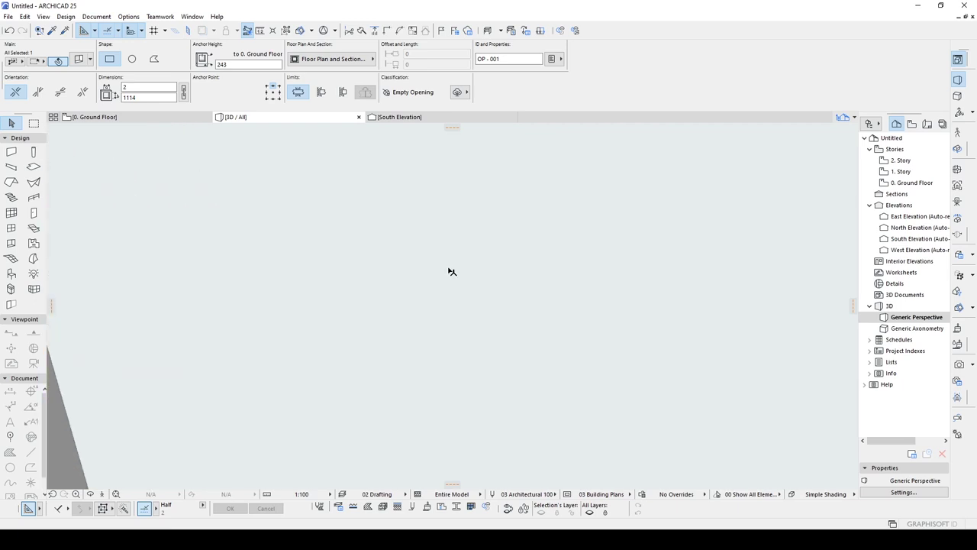
middle_click_drag(462, 273, 607, 216, "shift")
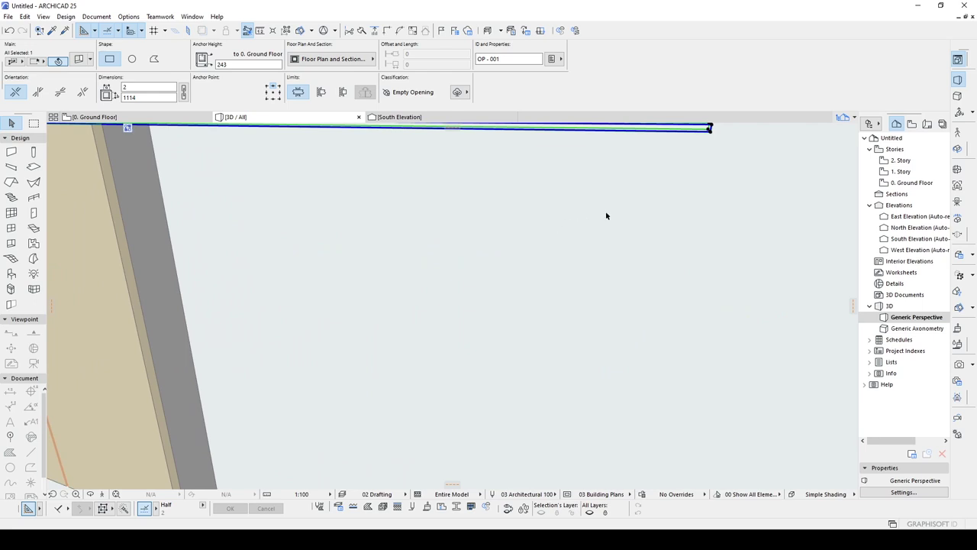
middle_click_drag(718, 142, 713, 143, "shift")
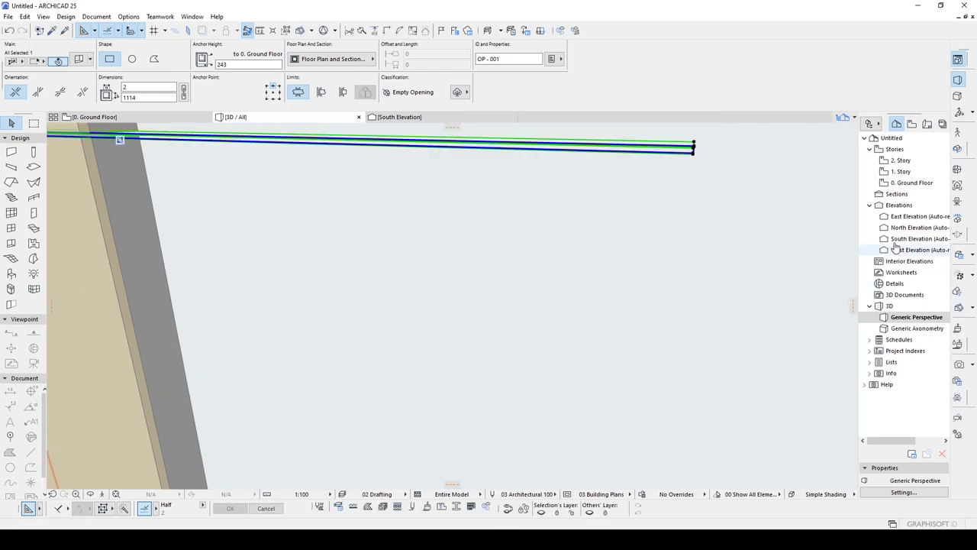
double_click(916, 239)
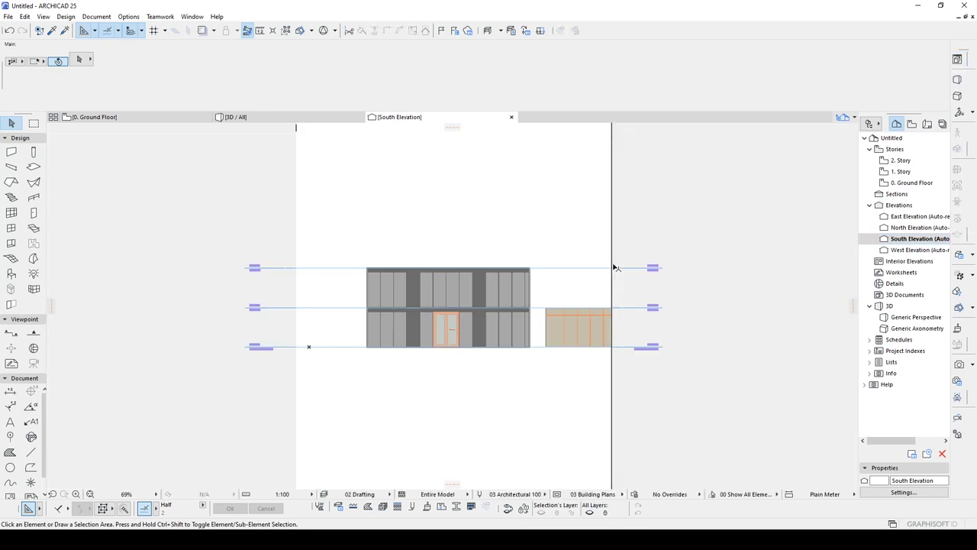
left_click_drag(615, 267, 833, 267)
scroll(676, 329, "up", 4)
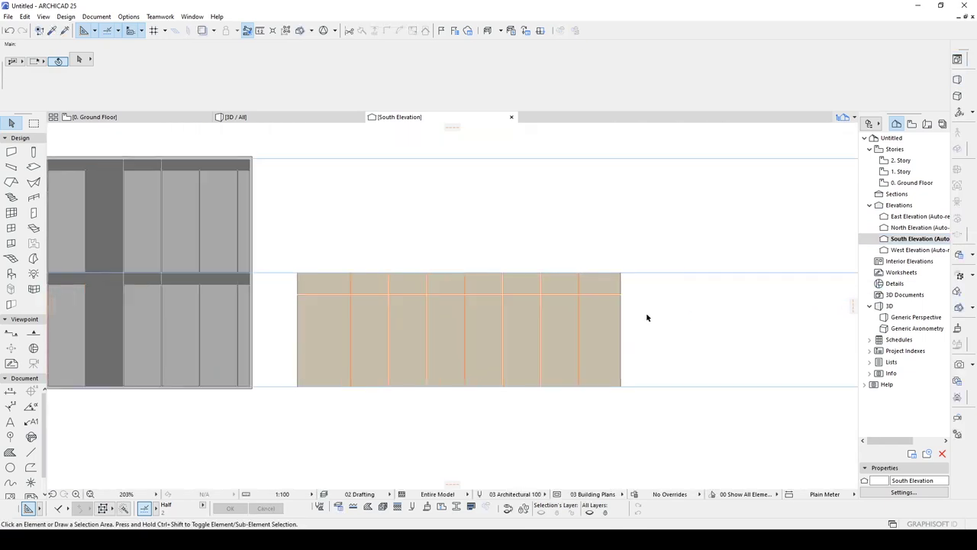
Step: Stretch the horizontal opening's protruding end back to the wall's right edge, giving the opening a length of 850
left_click(613, 294)
scroll(716, 299, "up", 12)
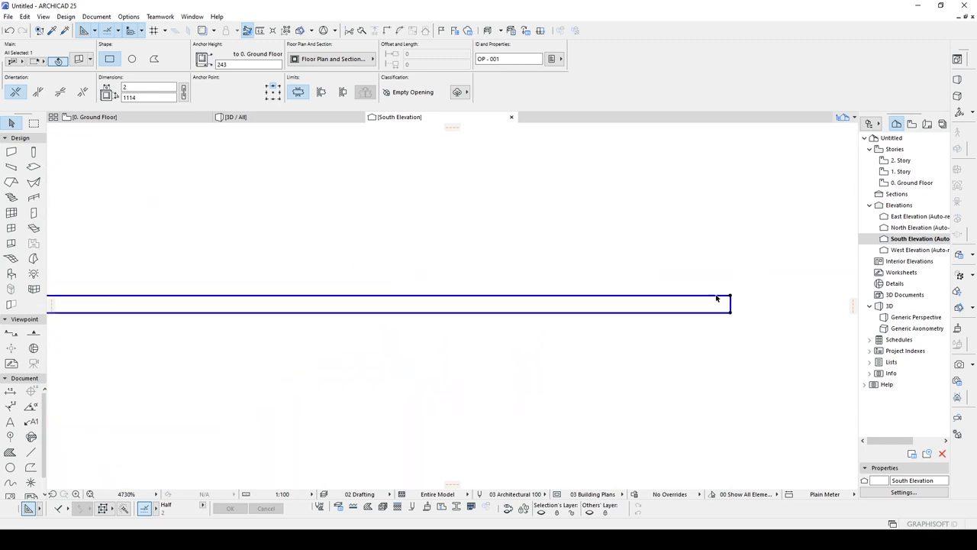
scroll(717, 299, "up", 1)
left_click(733, 309)
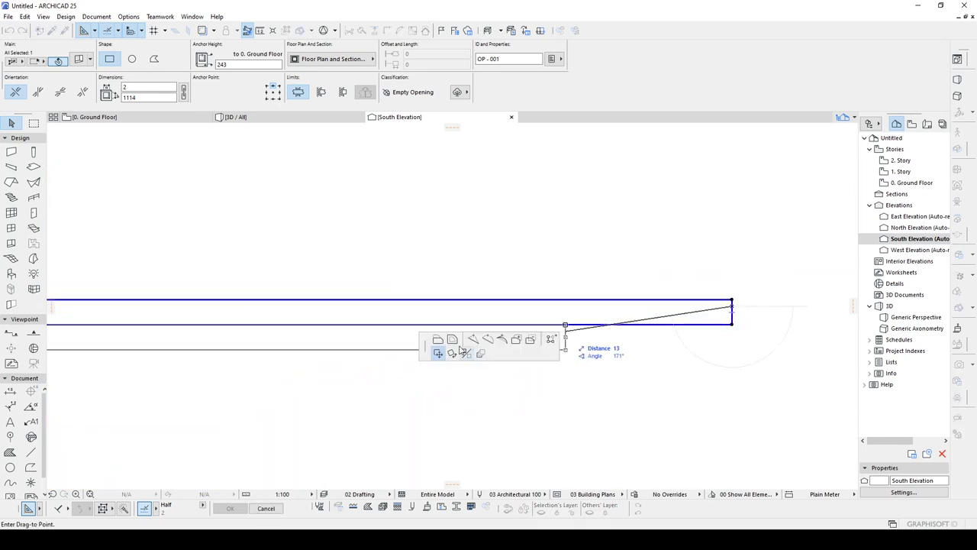
scroll(447, 270, "down", 10)
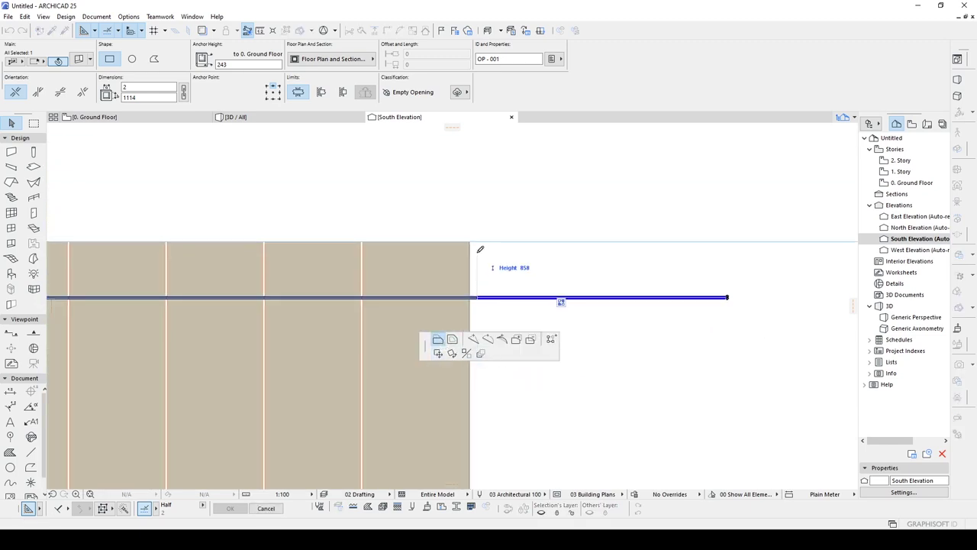
left_click(473, 239)
scroll(415, 288, "down", 3)
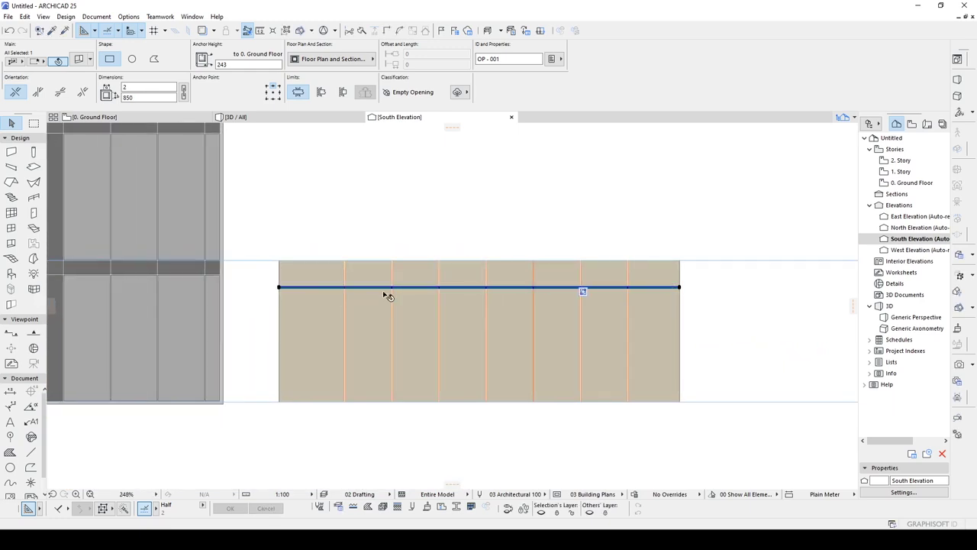
Step: Multiply the horizontal opening downward at a spacing of 50, adding three copies across the plain wall
key("ctrl+u")
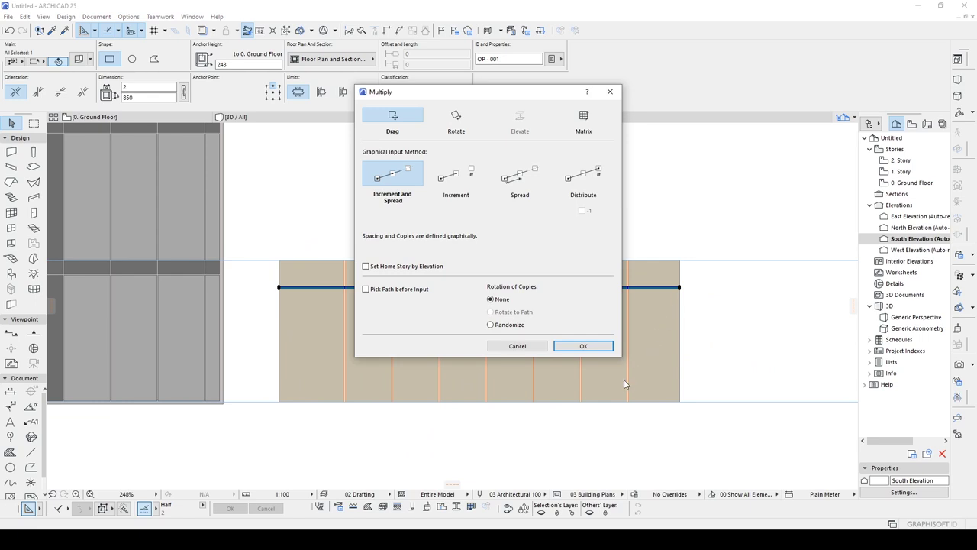
left_click(584, 346)
left_click(689, 301)
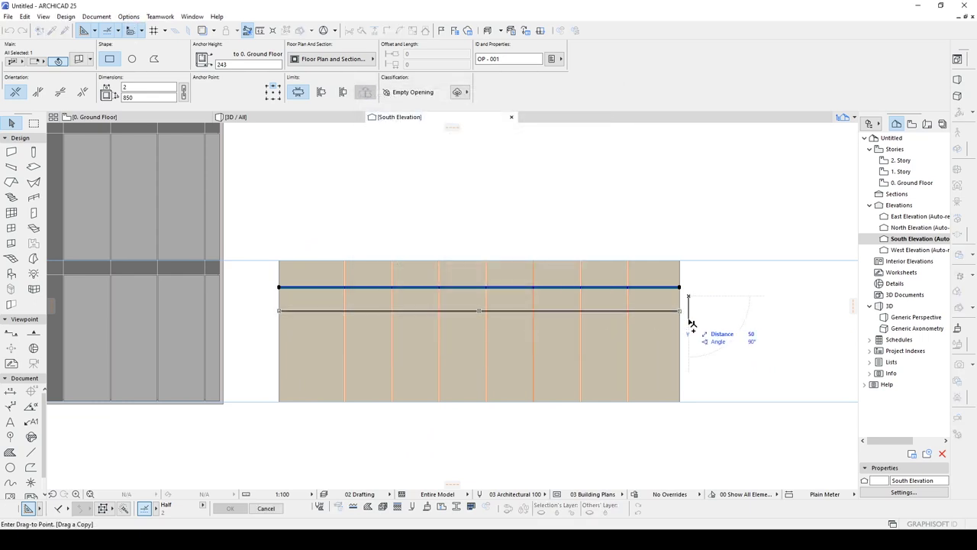
left_click(690, 384)
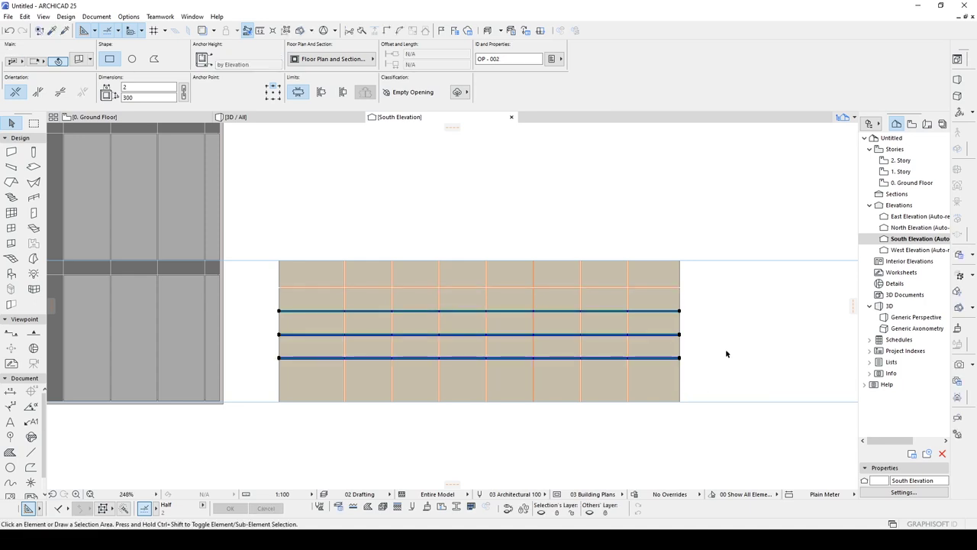
left_click(701, 339)
scroll(544, 326, "up", 5)
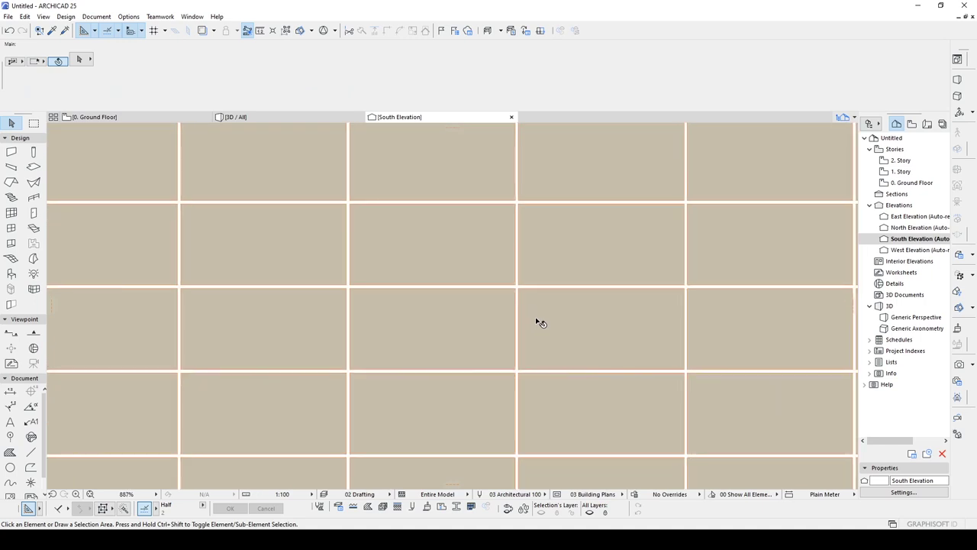
Step: Switch to the 3D view and examine the joints on both faces of the panelled wall
left_click(236, 117)
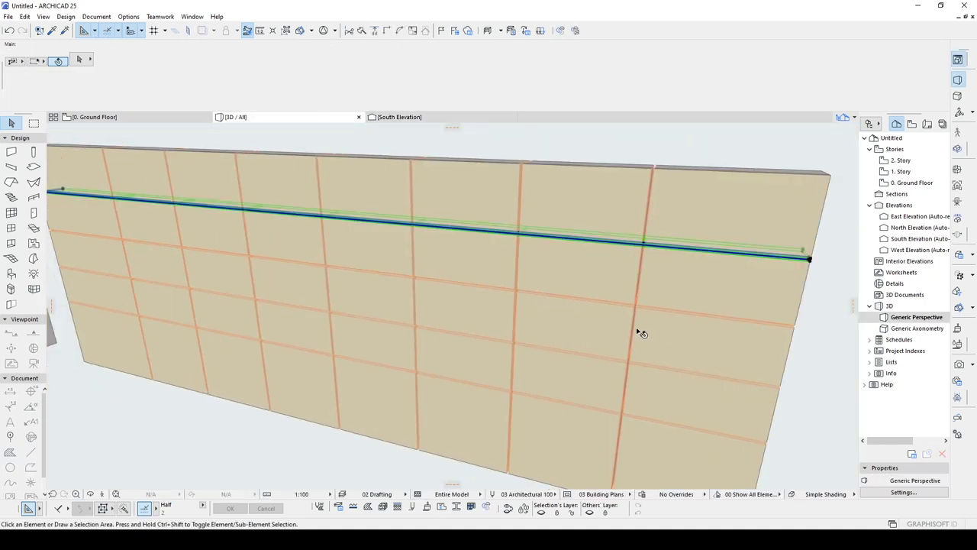
key("Escape")
scroll(636, 331, "down", 2)
middle_click_drag(695, 354, 202, 301, "shift")
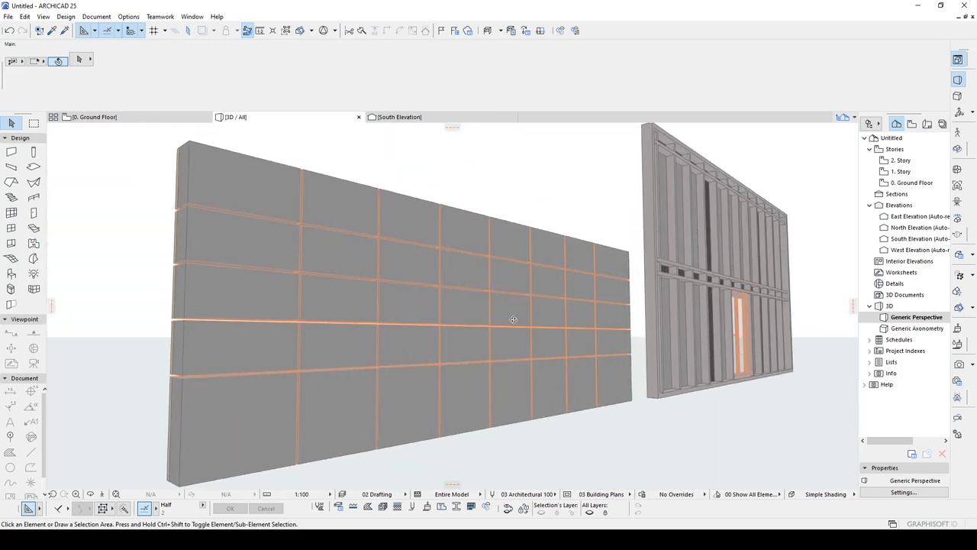
middle_click_drag(513, 320, 869, 318, "shift")
middle_click_drag(447, 289, 563, 288, "shift")
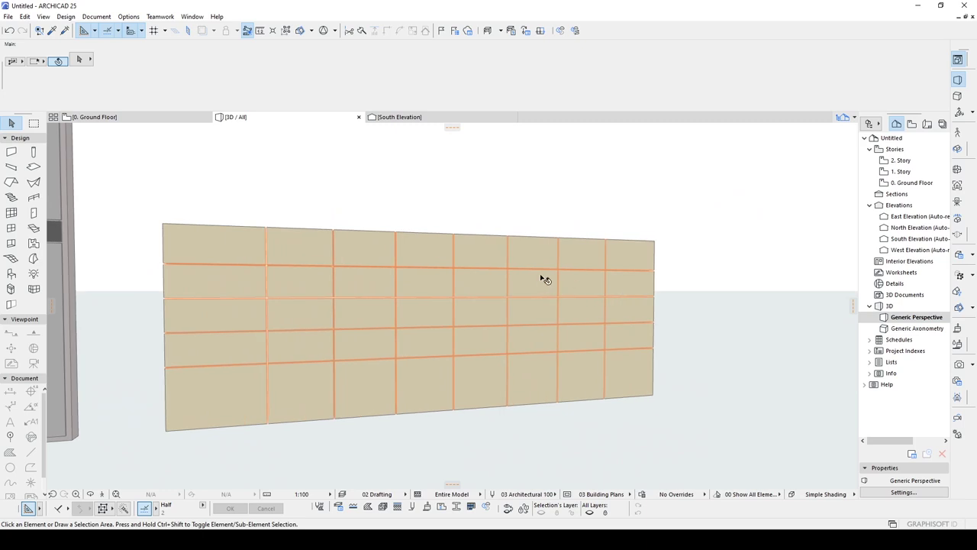
Step: Select all the openings in the wall and set their cut symbol to No Symbol
left_click(659, 267)
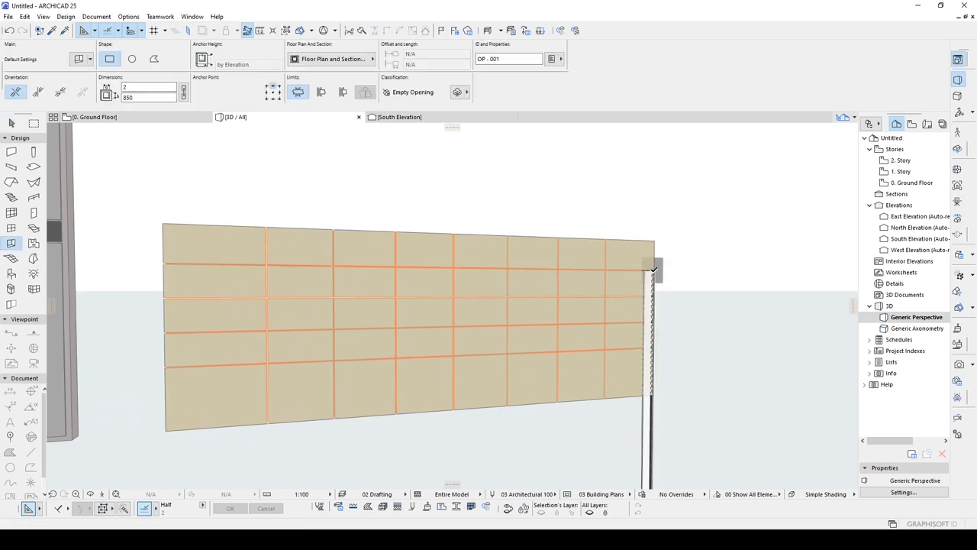
middle_click_drag(302, 281, 453, 289, "shift")
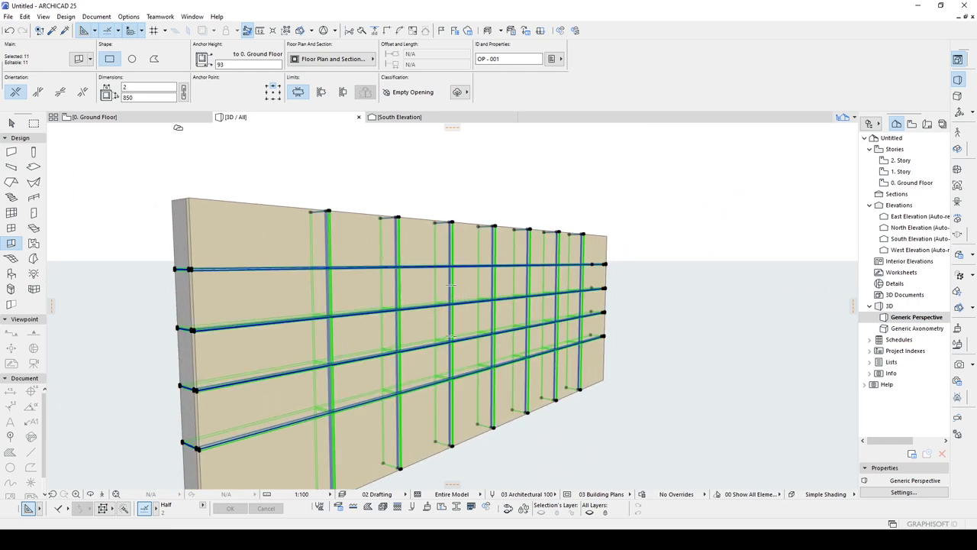
left_click(79, 59)
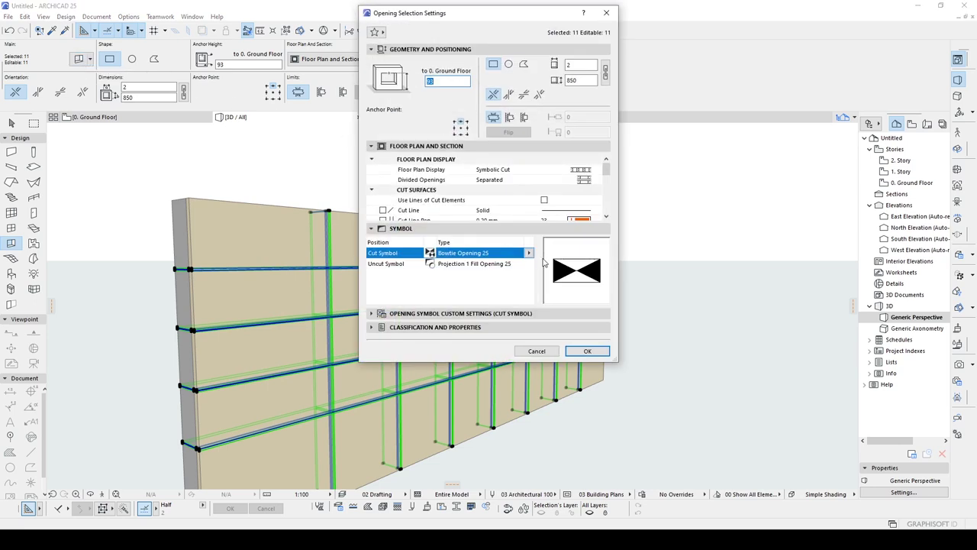
left_click(529, 253)
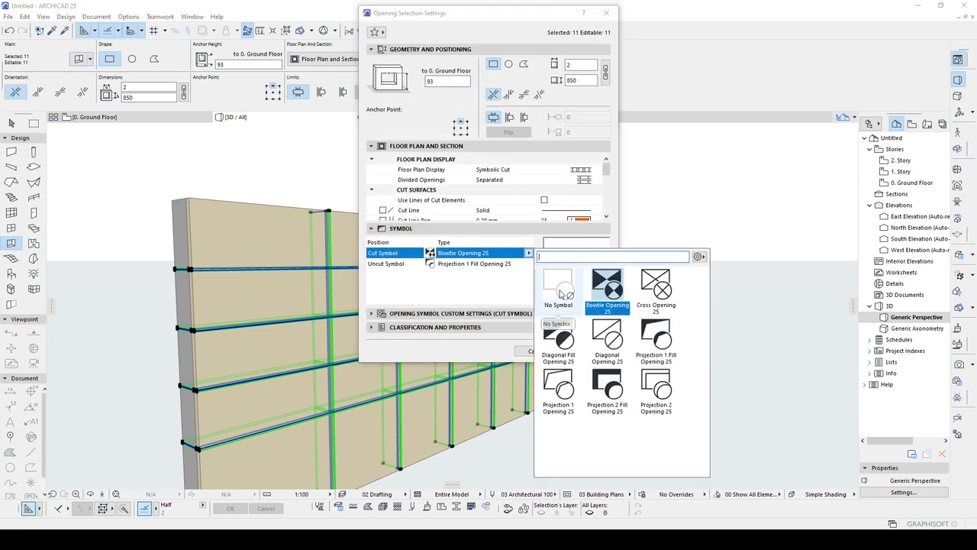
left_click(562, 290)
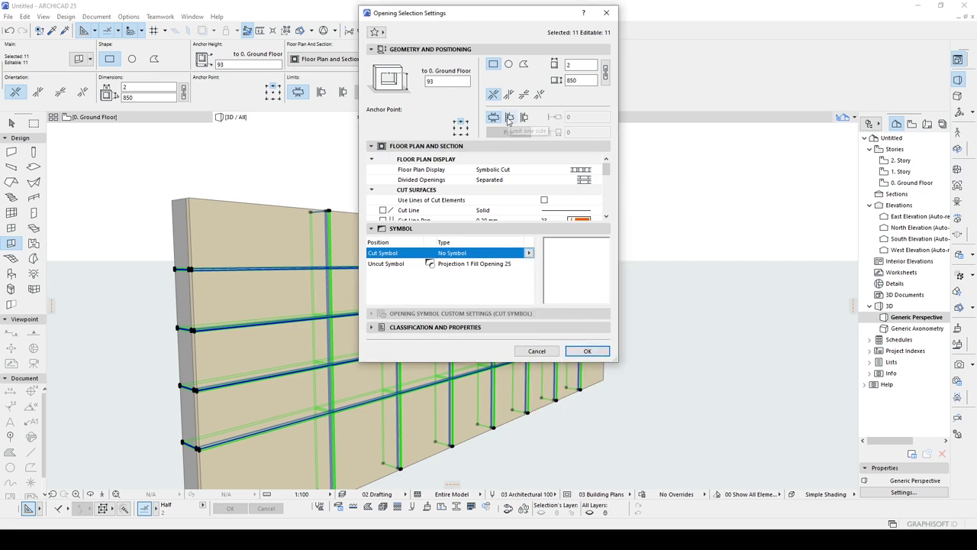
left_click_drag(498, 16, 600, 87)
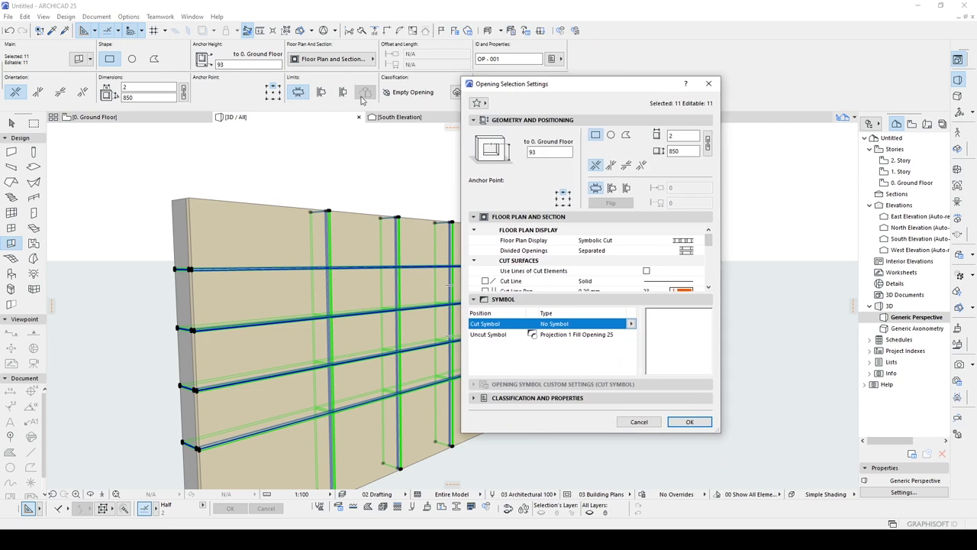
left_click(688, 423)
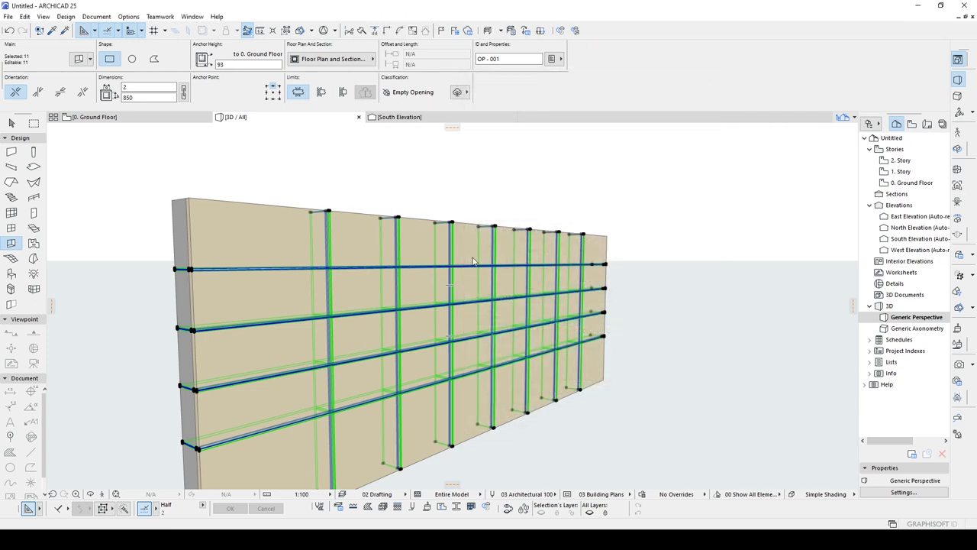
Step: Limit the selected openings on one side and flip them so they cut only the wall's outer skin
left_click(323, 94)
scroll(283, 248, "up", 1)
middle_click_drag(281, 249, 351, 255, "shift")
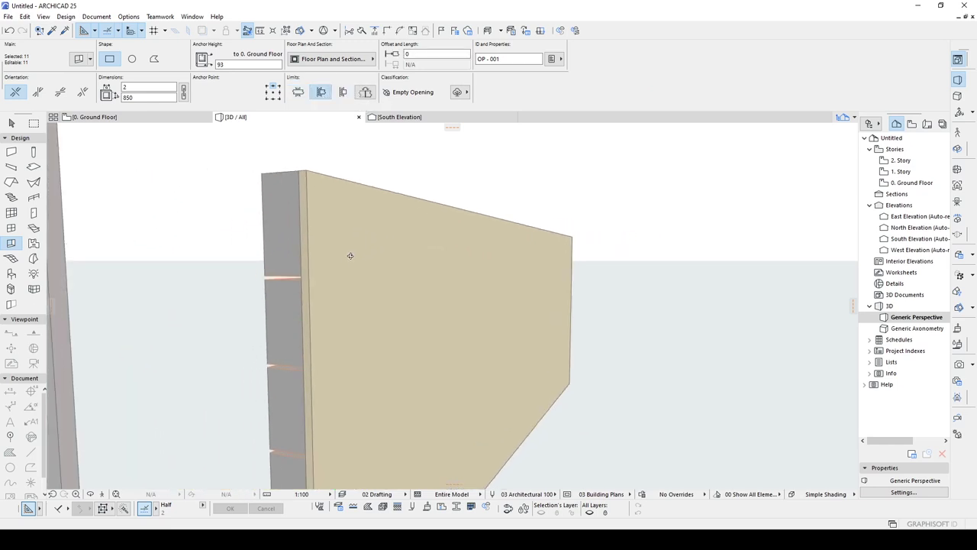
scroll(349, 256, "down", 3)
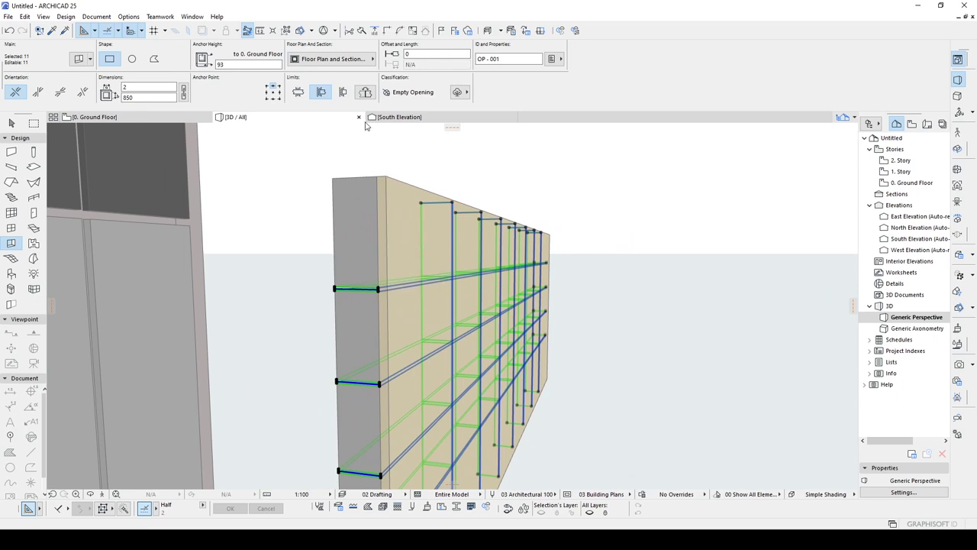
left_click(364, 93)
scroll(421, 287, "up", 2)
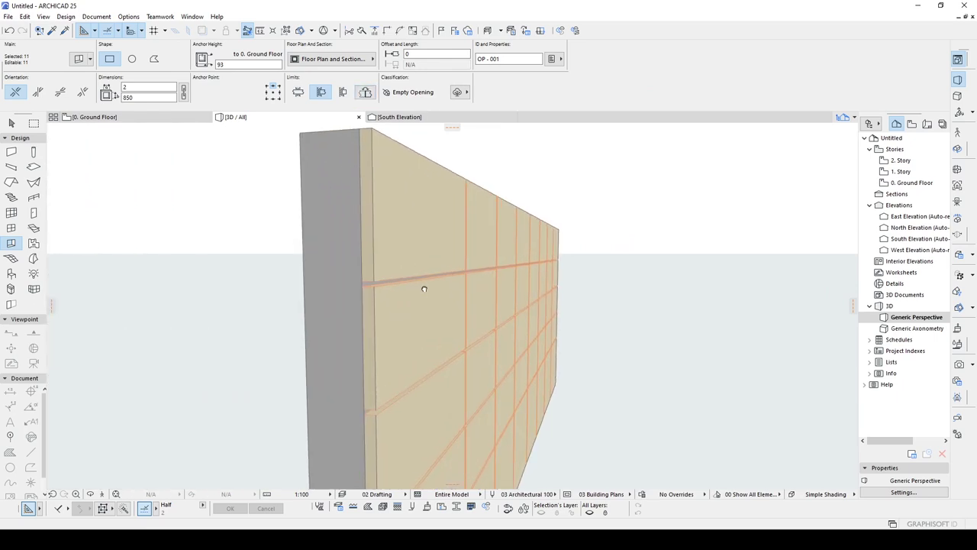
scroll(510, 217, "up", 3)
scroll(510, 217, "down", 5)
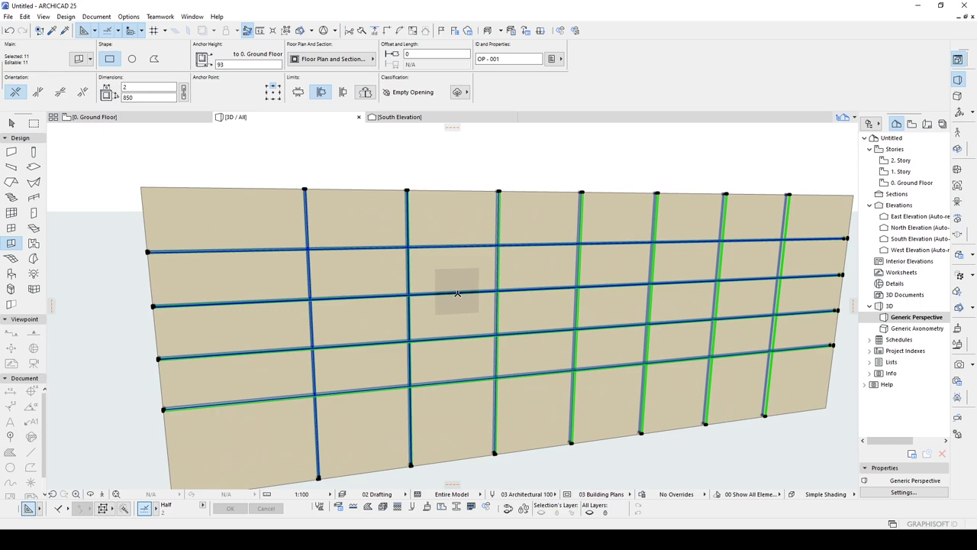
key("Escape")
key("Escape")
scroll(541, 336, "down", 5)
middle_click_drag(659, 373, 527, 327, "shift")
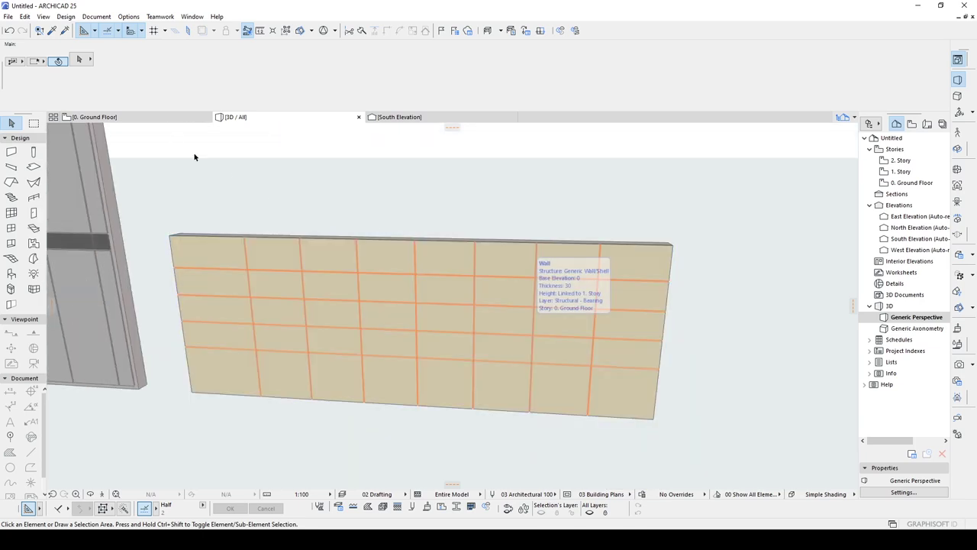
Step: In the Ground Floor plan, select all the joint openings and turn off their reference axis
left_click(145, 118)
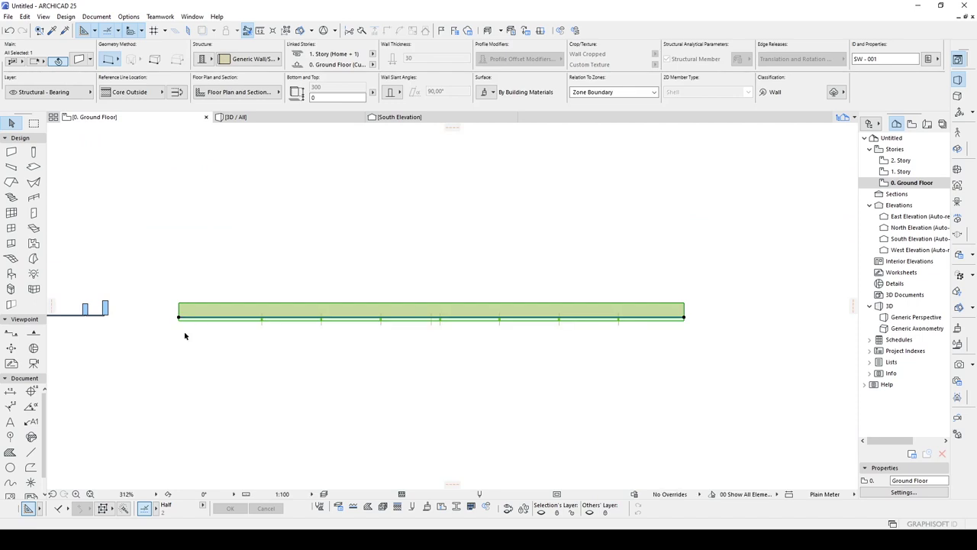
left_click(292, 335)
scroll(290, 330, "up", 5)
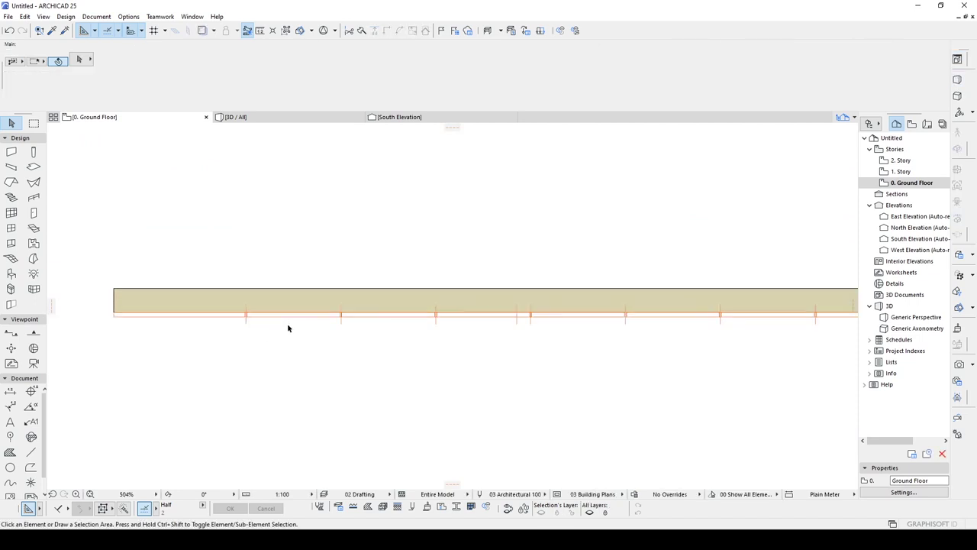
left_click(378, 306, "alt")
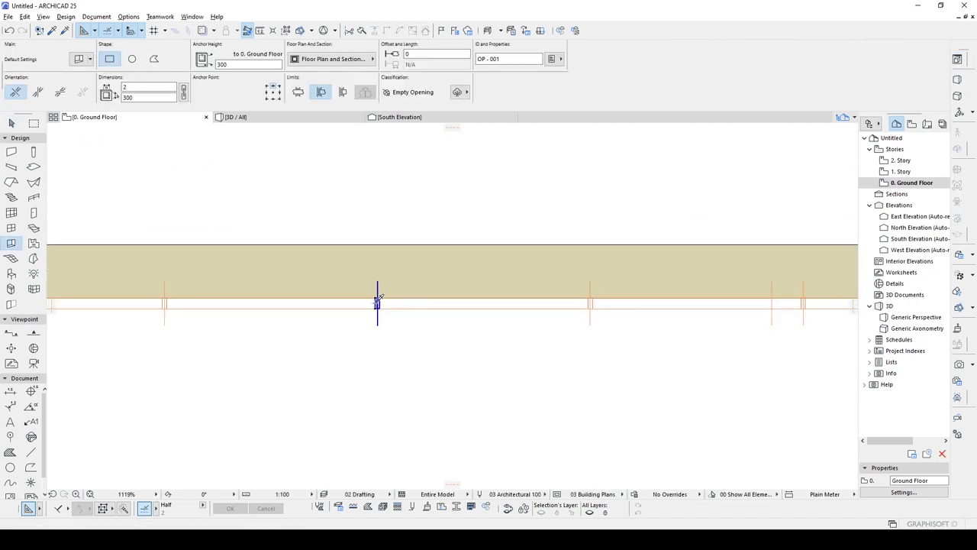
left_click(377, 297)
scroll(377, 298, "up", 5)
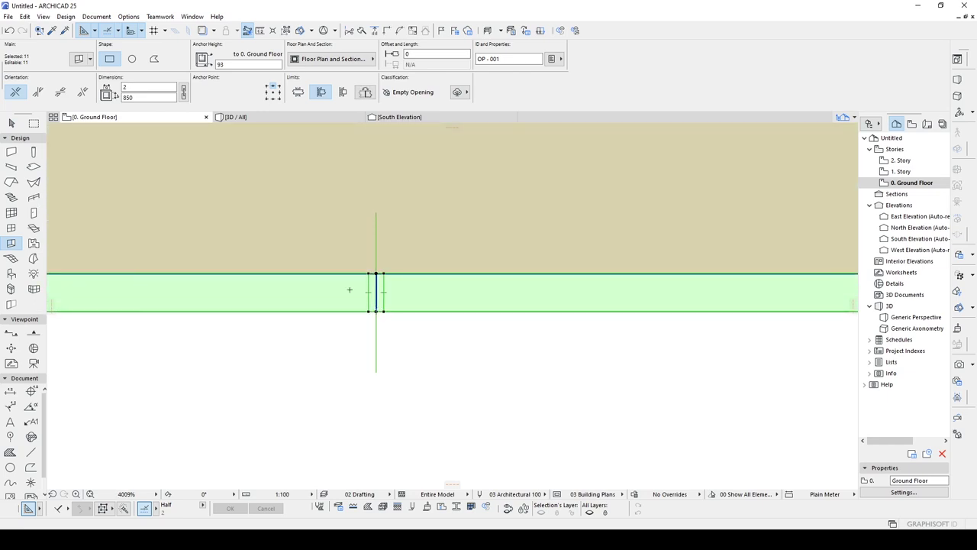
left_click(318, 64)
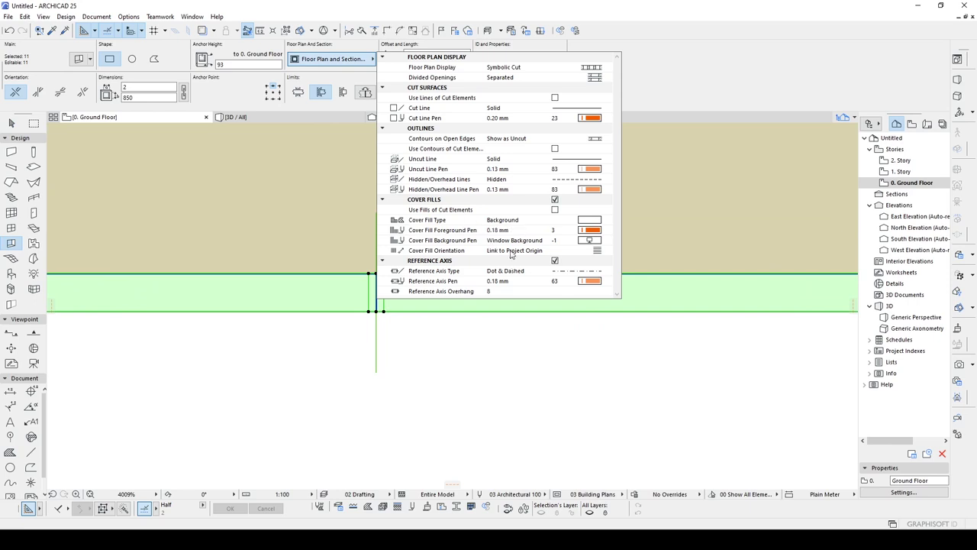
left_click(555, 261)
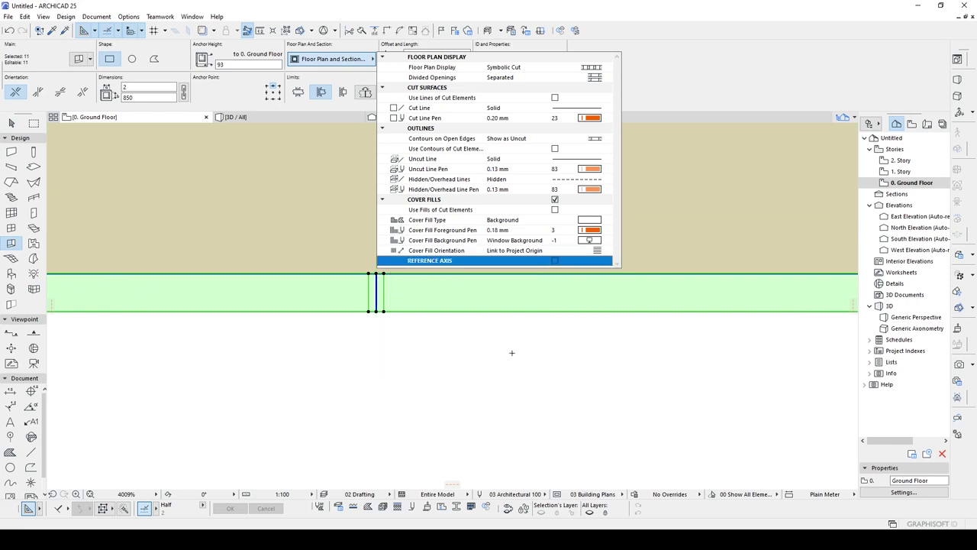
key("Escape")
key("Escape")
scroll(479, 342, "down", 8)
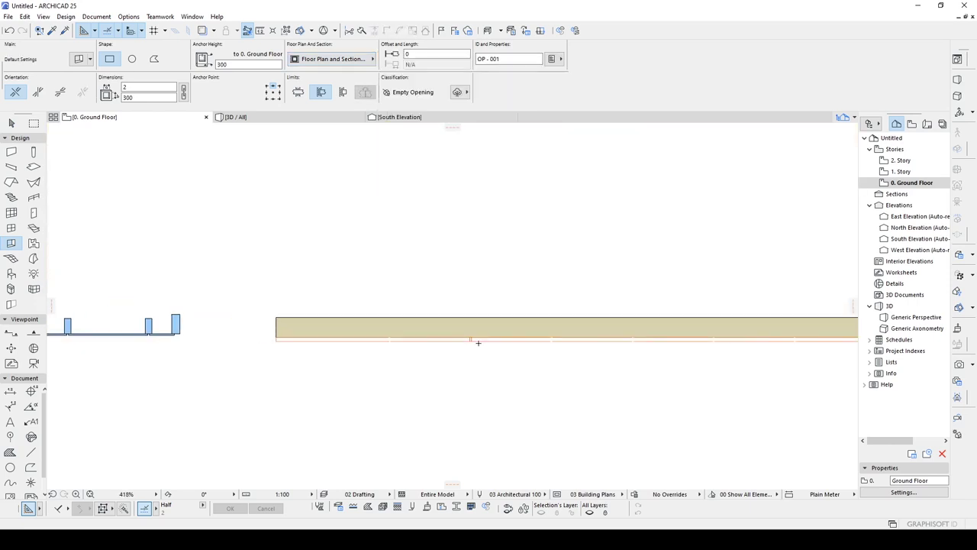
Step: Examine up close how the vertical and horizontal joint openings are drawn in the floor plan
scroll(478, 343, "down", 1)
scroll(473, 342, "up", 5)
key("Escape")
left_click(467, 338)
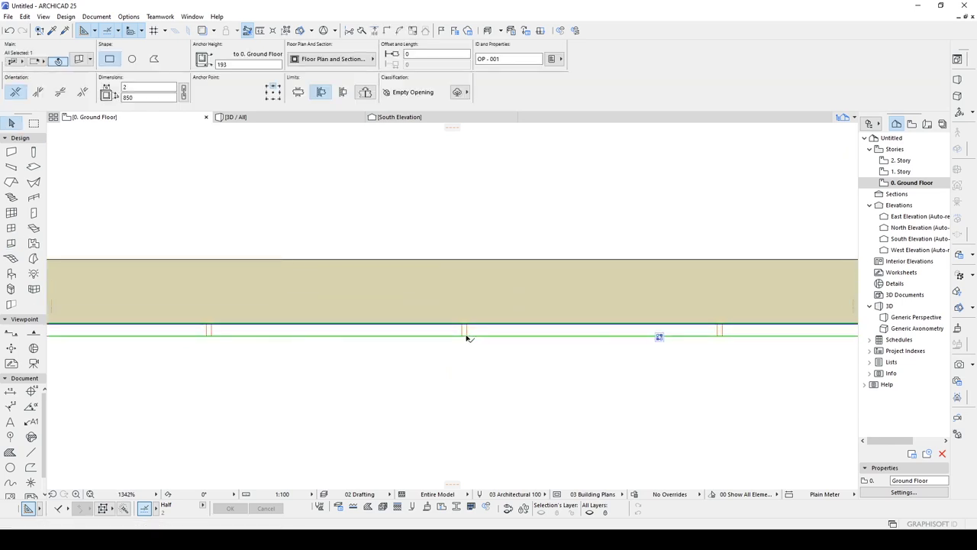
scroll(466, 332, "up", 3)
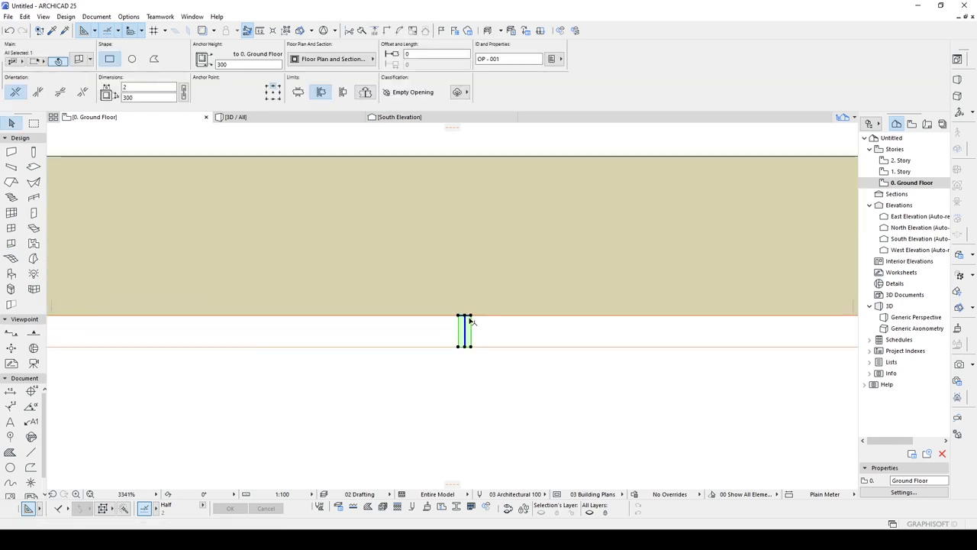
scroll(470, 320, "down", 6)
Step: In the 3D view, rotate the middle vertical opening so it slants across the panelled wall
key("F3")
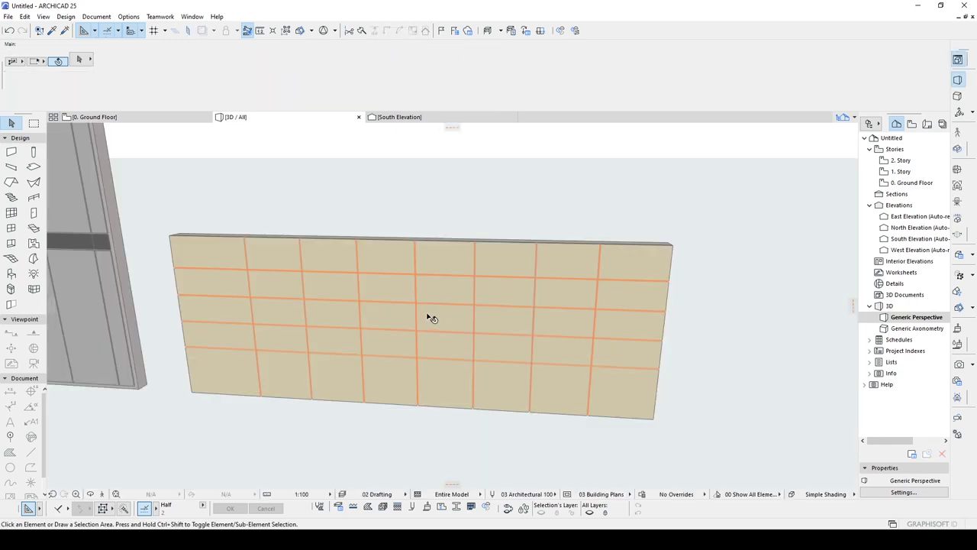
middle_click_drag(418, 293, 406, 353, "shift")
key("ctrl+e")
left_click(429, 287)
left_click(461, 288)
left_click(457, 301)
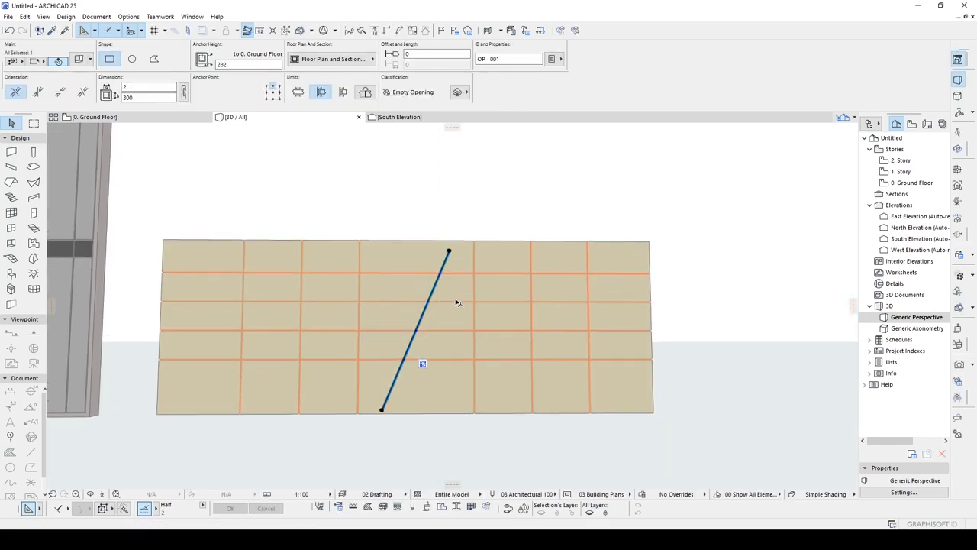
Step: Set the slanted opening's length to 500
type("500")
key("Return")
key("ctrl+d")
left_click(447, 325)
key("Escape")
key("Escape")
Step: In the South Elevation, move the slanted opening up along its slope until both ends pass the wall's edges
left_click(451, 117)
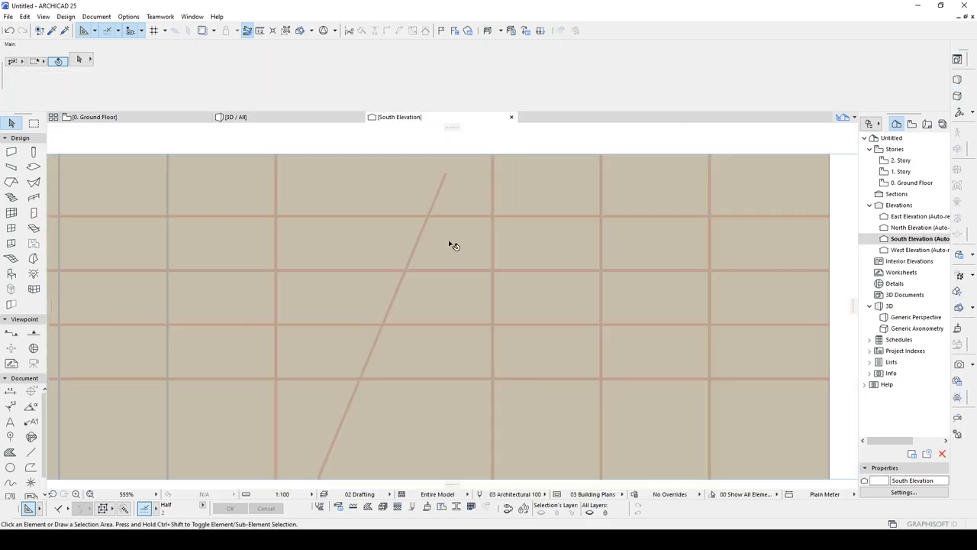
left_click(436, 208)
left_click(457, 170)
scroll(454, 211, "down", 4)
left_click(443, 402)
middle_click_drag(440, 316, 536, 382)
Step: Rotate a copy of the slanted opening to a steep opposite slant and place it between the neighbouring vertical joints
left_click(500, 384)
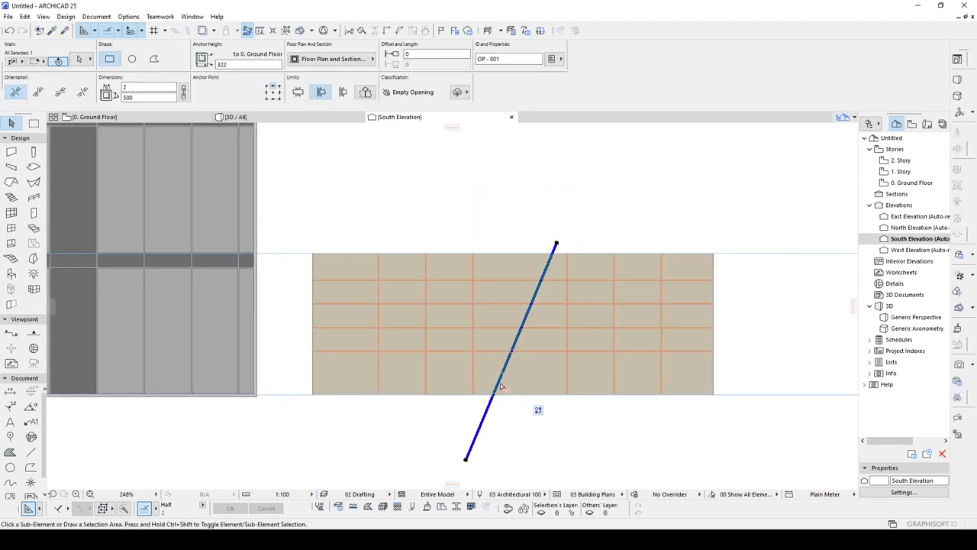
key("ctrl+e")
left_click(458, 419)
left_click(515, 217)
left_click(407, 213)
key("ctrl+d")
left_click(528, 219)
left_click(517, 212)
Step: Delete the vertical opening standing between the two slanted openings
left_click(475, 259)
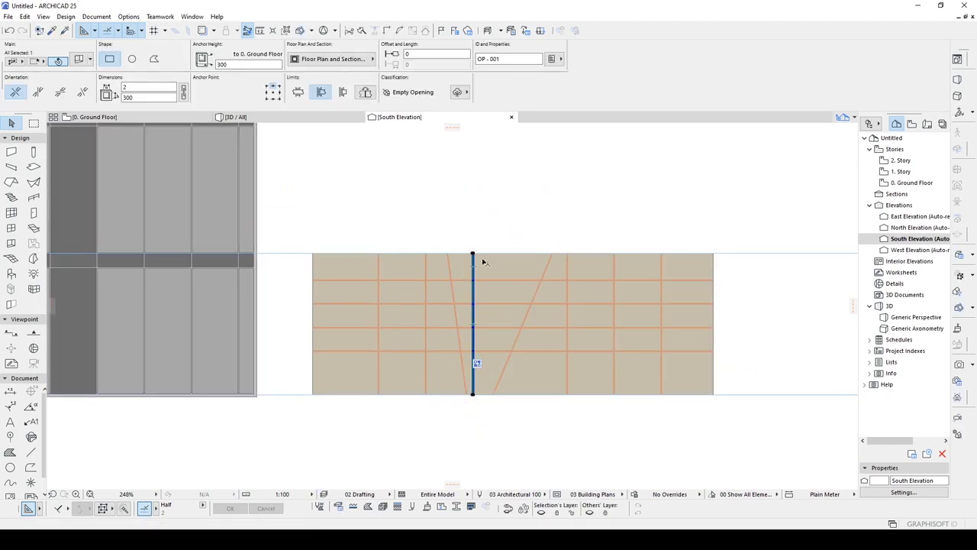
key("Delete")
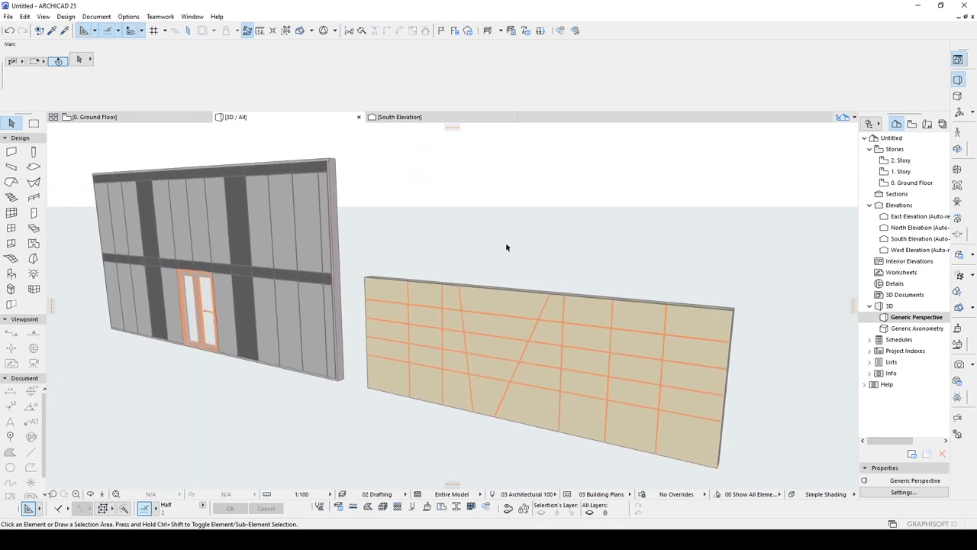
Step: In the 3D view, stretch the panelled wall's top edge up to the height of the curtain wall
left_click(371, 281)
left_click(372, 279)
left_click(453, 339)
left_click(334, 158)
key("Escape")
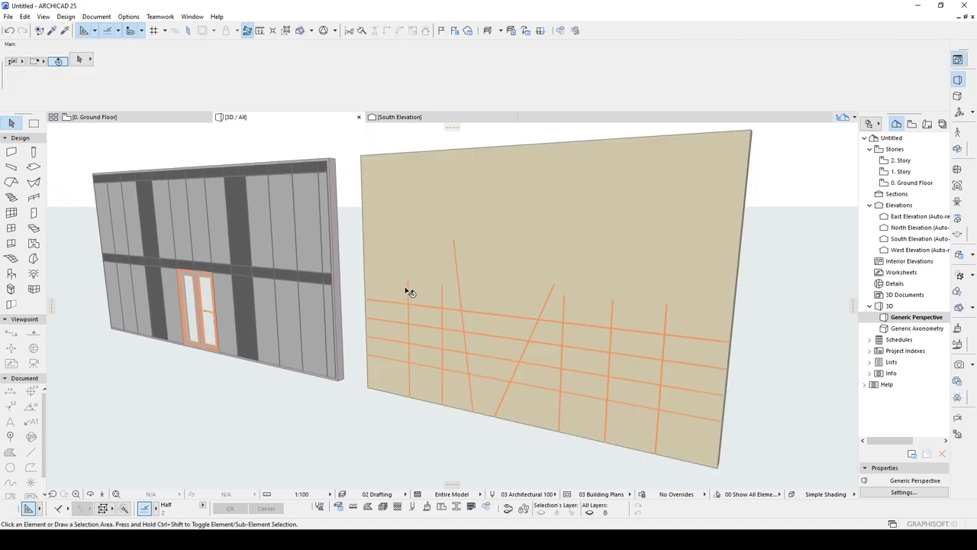
left_click(456, 248, "alt")
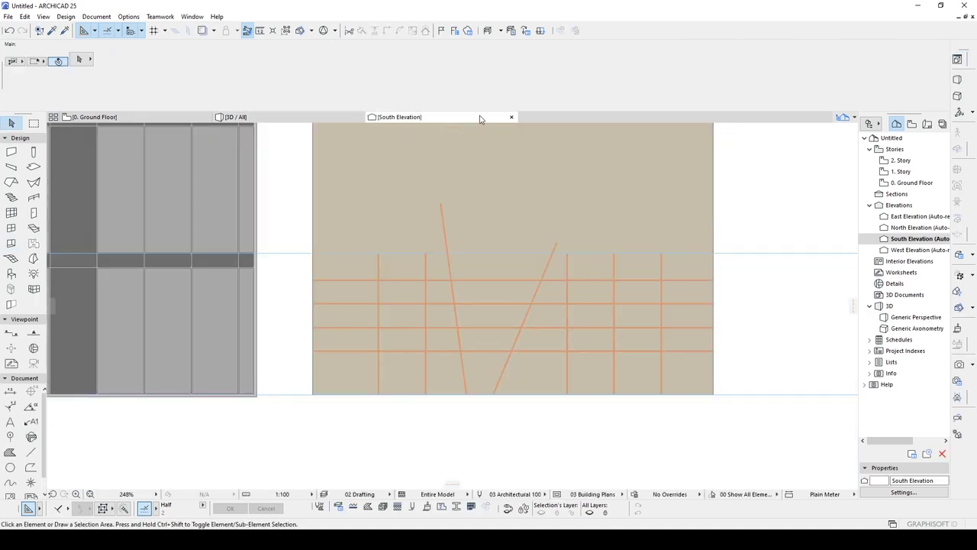
left_click_drag(744, 295, 312, 266)
key("Escape")
middle_click_drag(524, 316, 555, 288)
left_click(580, 255)
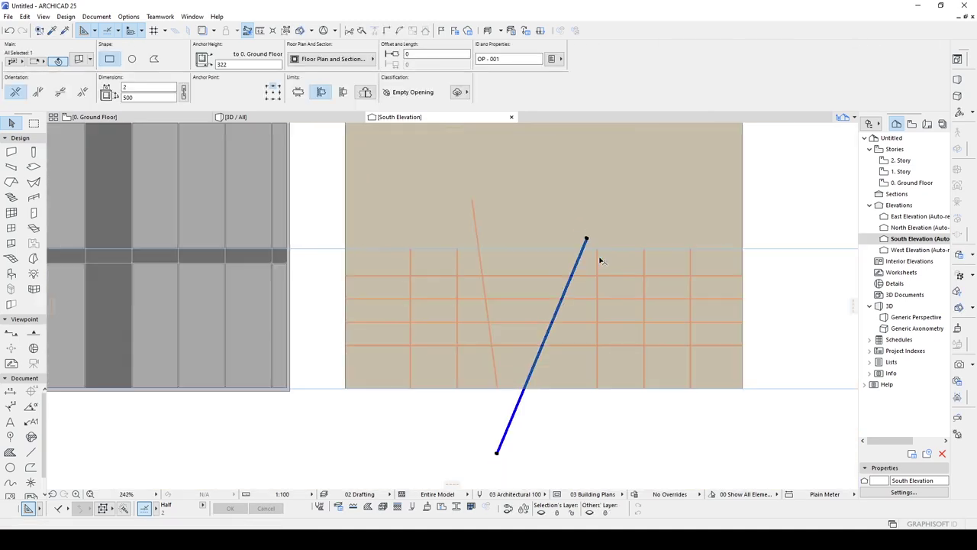
key("Escape")
Step: In the South Elevation, enlarge the five vertical openings and move them up one storey so they span the wall's full height
scroll(501, 365, "down", 2)
left_click(634, 285)
scroll(640, 266, "up", 1)
left_click_drag(694, 303, 340, 256)
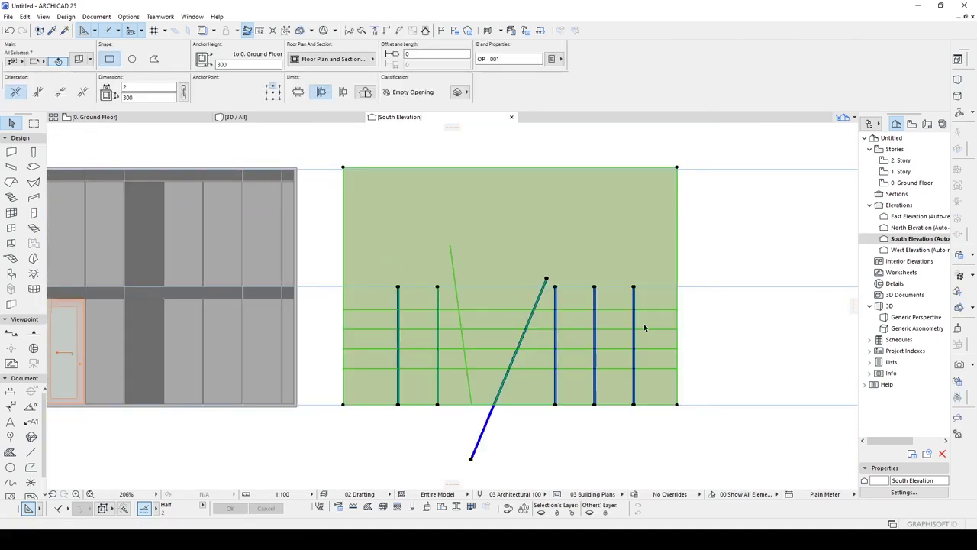
left_click(603, 295, "shift")
scroll(430, 289, "up", 2)
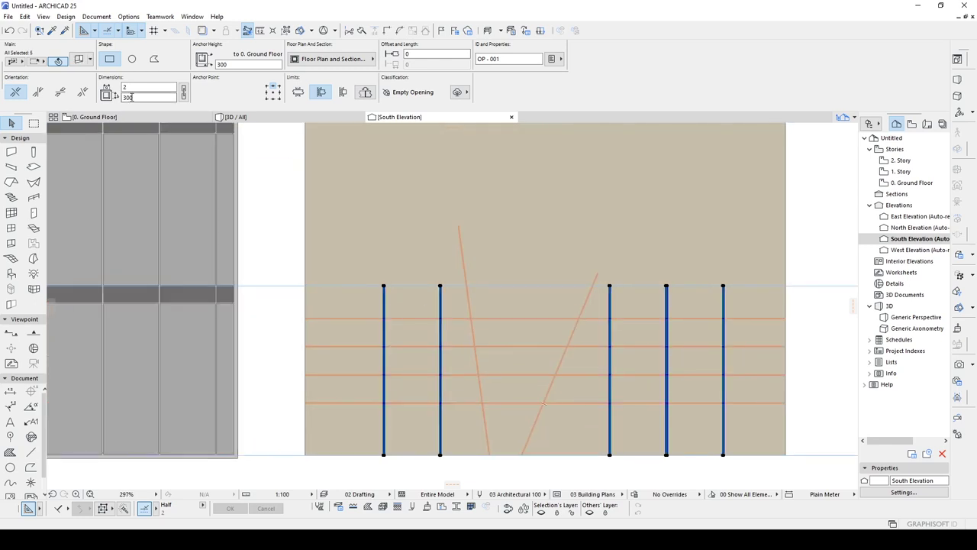
scroll(427, 366, "down", 2)
middle_click_drag(427, 367, 401, 187)
key("ctrl+d")
left_click(607, 367)
left_click(606, 249)
middle_click_drag(609, 251, 621, 386)
Step: Copy the four horizontal openings up by one storey height onto the upper half of the wall
left_click(578, 290)
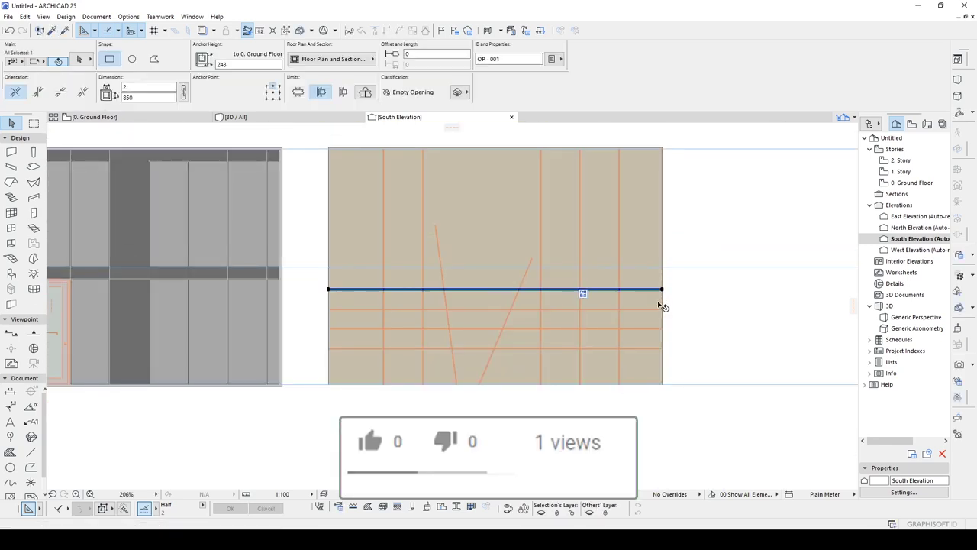
left_click(650, 349, "shift")
key("ctrl+alt+d")
left_click(674, 385)
left_click(674, 267)
key("Escape")
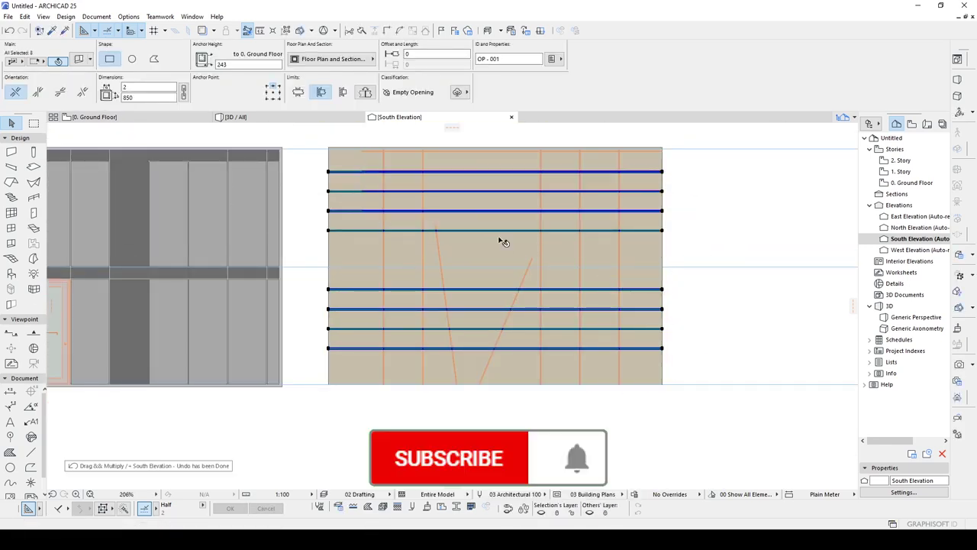
Step: Move the steep slanted opening up to the wall's top edge and stretch its lower end down to the bottom edge
key("Escape")
middle_click_drag(501, 239, 506, 259)
left_click(439, 246)
key("ctrl+d")
left_click(439, 244)
left_click(440, 164)
scroll(463, 352, "up", 10)
left_click(443, 377)
scroll(397, 351, "down", 10)
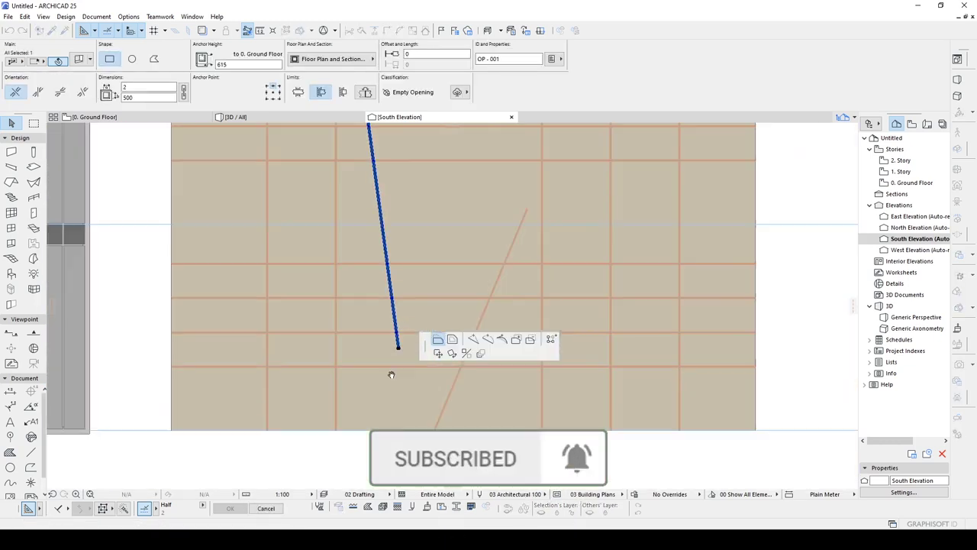
Step: Move the other slanted opening's lower end to the wall's bottom edge and rotate it about 10° steeper around that end
left_click(460, 366)
key("ctrl+d")
left_click(417, 460)
left_click(445, 412)
key("ctrl+e")
left_click(445, 412)
left_click(520, 232)
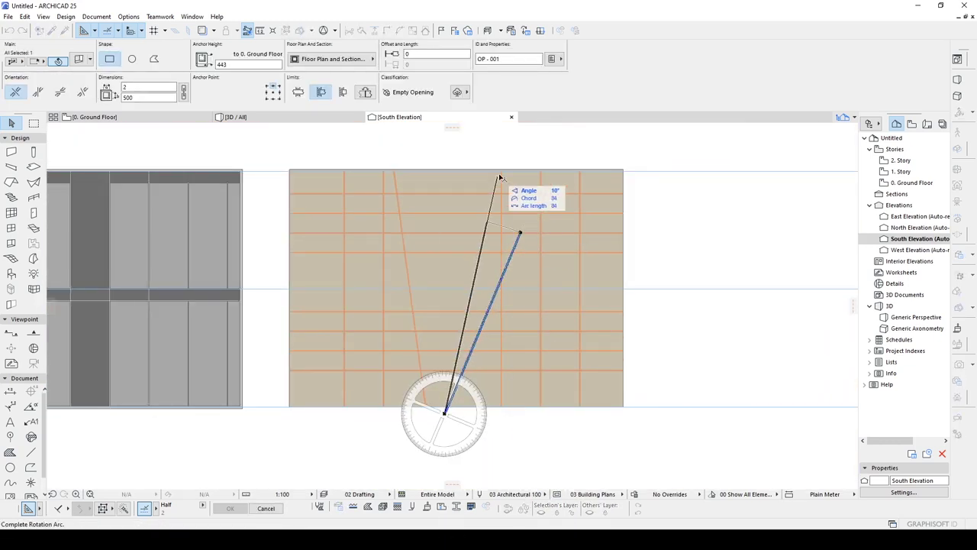
left_click(499, 176)
Step: Extend the rotated slanted opening's upper end to the wall's top edge
scroll(486, 221, "up", 15)
left_click(546, 235)
scroll(534, 244, "down", 10)
left_click(575, 208)
scroll(563, 262, "up", 7)
left_click(574, 273)
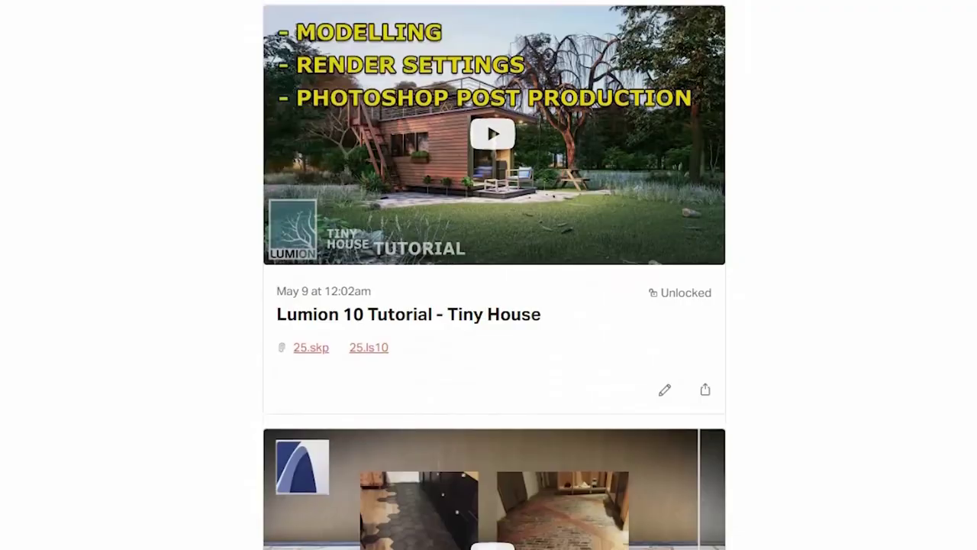
scroll(495, 275, "down", 20)
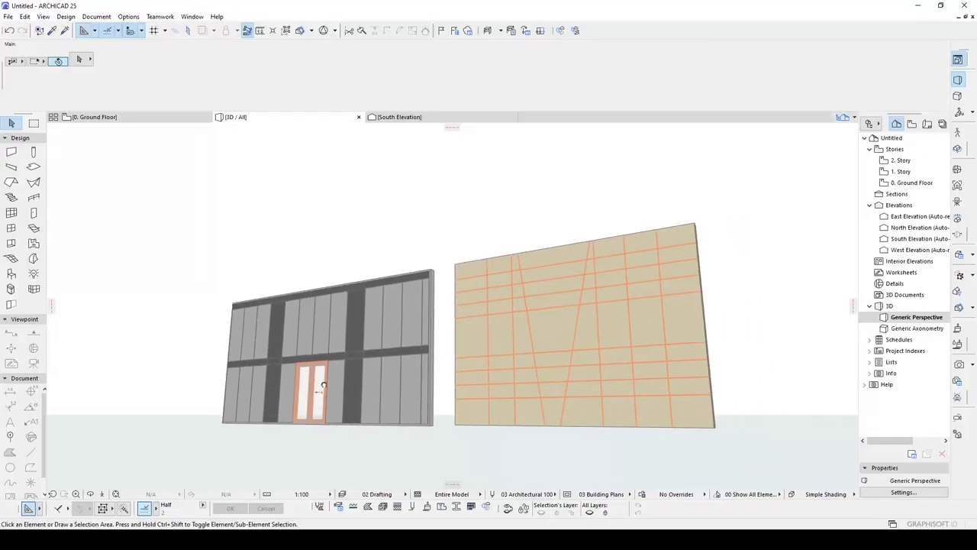
middle_click_drag(321, 382, 350, 400, "shift")
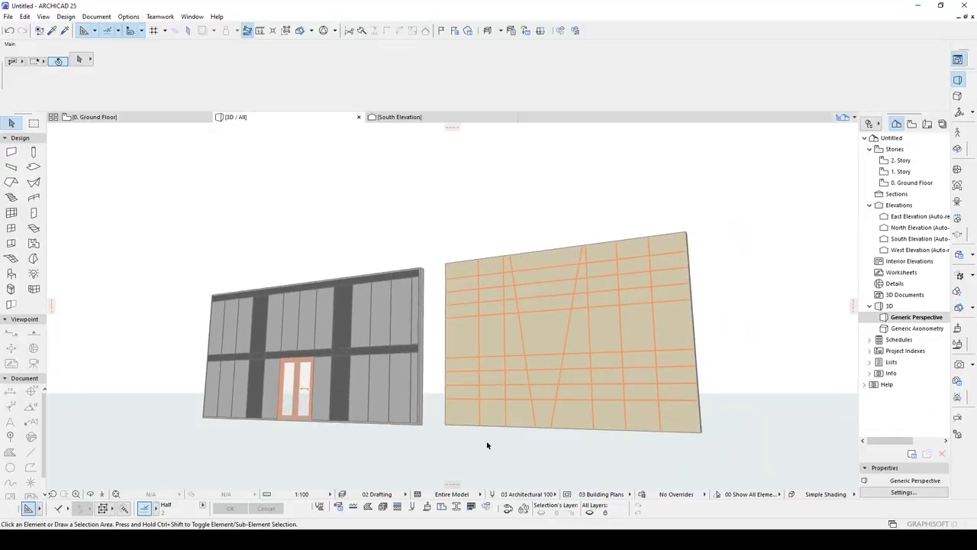